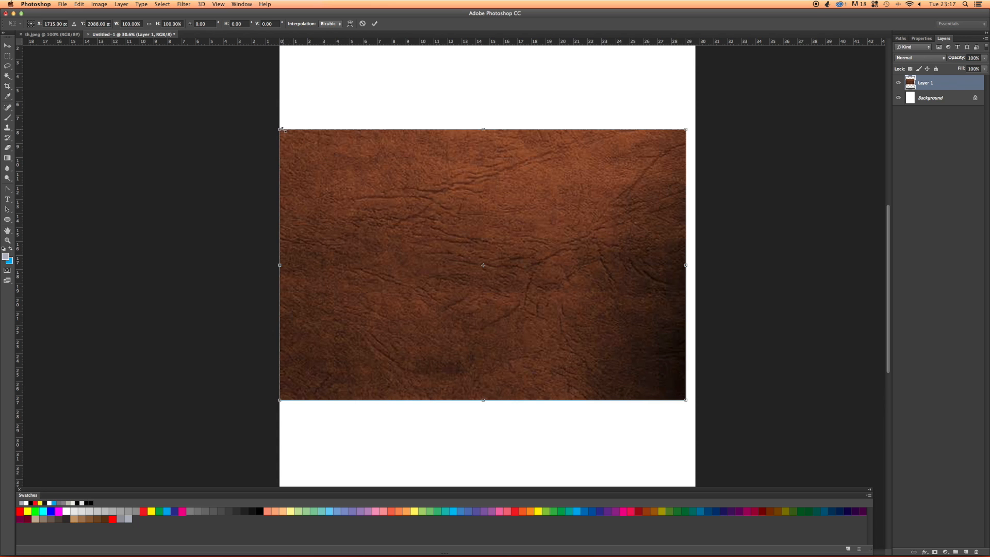
- Scale the leather texture to about 90% and centre it on the canvas
{"action": "left_click_drag", "start_coordinate": [280, 129], "coordinate": [320, 156]}
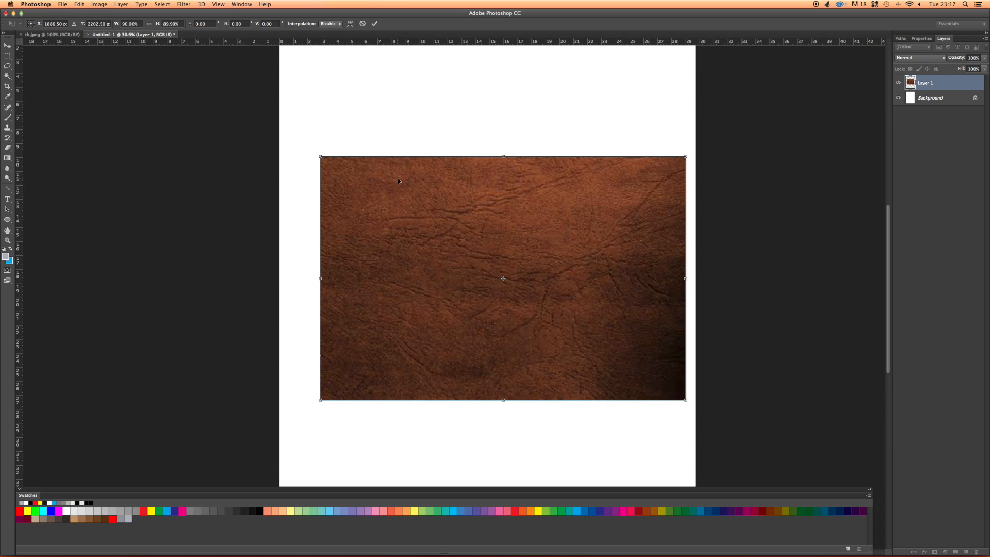
{"action": "left_click_drag", "start_coordinate": [416, 193], "coordinate": [407, 180]}
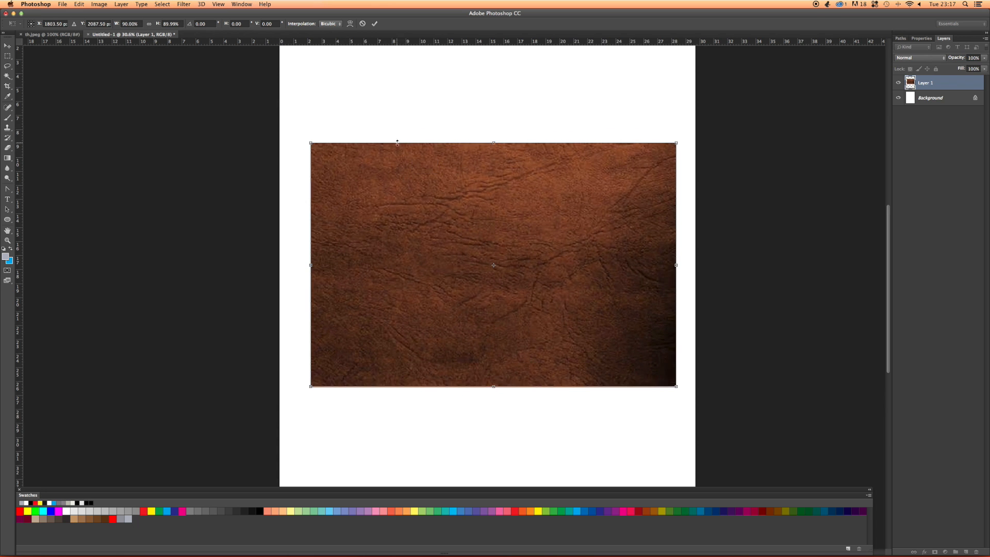
{"action": "key", "text": "Return"}
- Add a new empty layer above the leather layer and hide the Background layer
{"action": "key", "text": "e"}
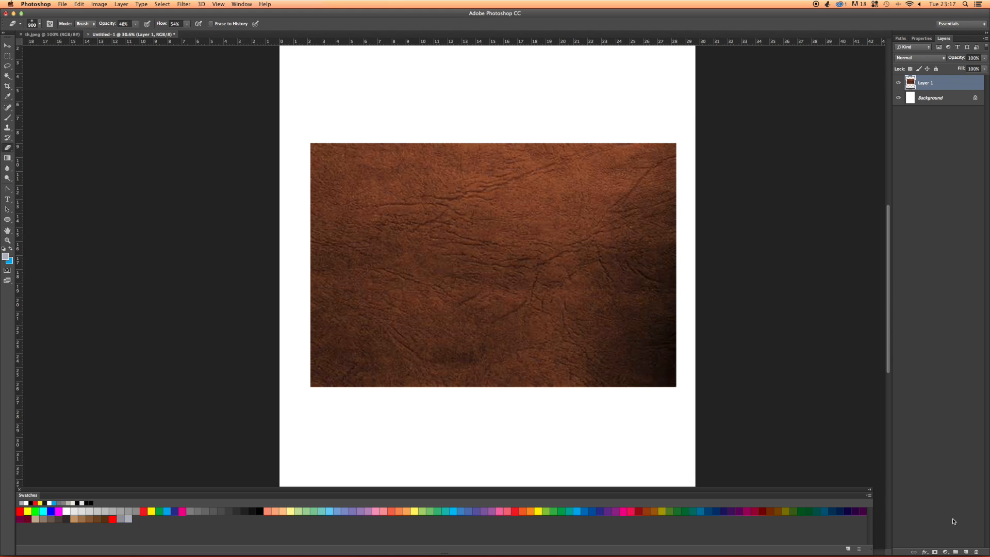
{"action": "left_click", "coordinate": [966, 552]}
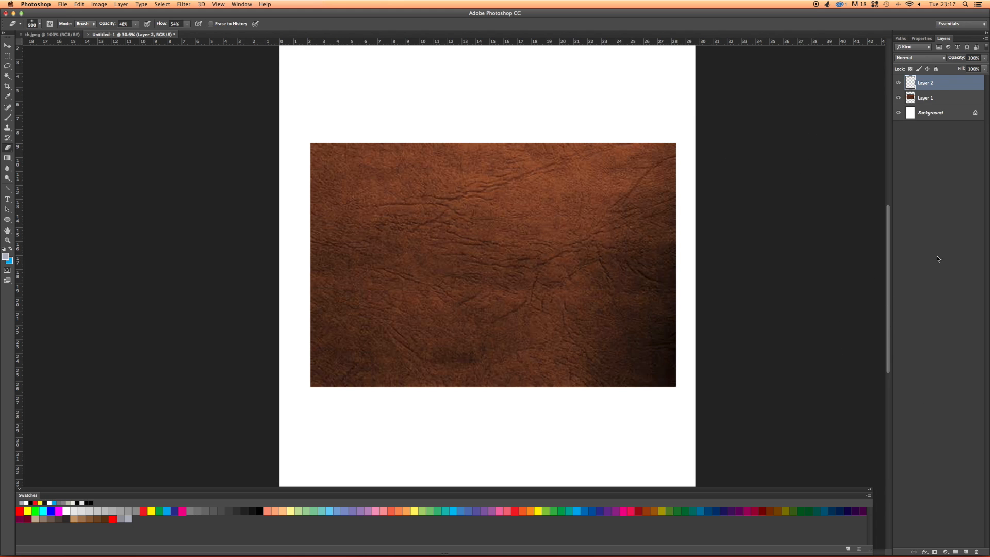
{"action": "left_click", "coordinate": [898, 113]}
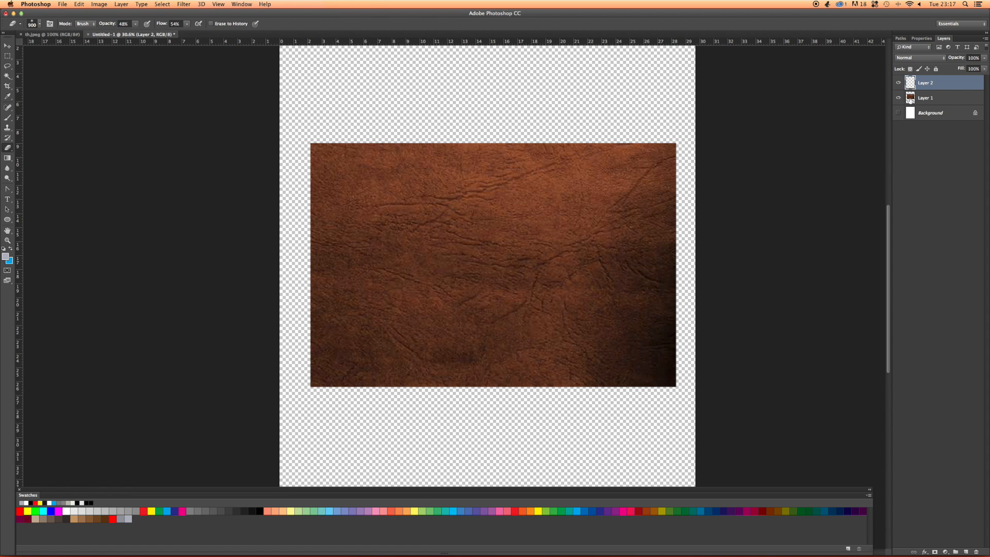
- Duplicate the leather layer, Layer 1, and leave only the copy visible by hiding the original
{"action": "left_click", "coordinate": [925, 99]}
{"action": "right_click", "coordinate": [926, 100]}
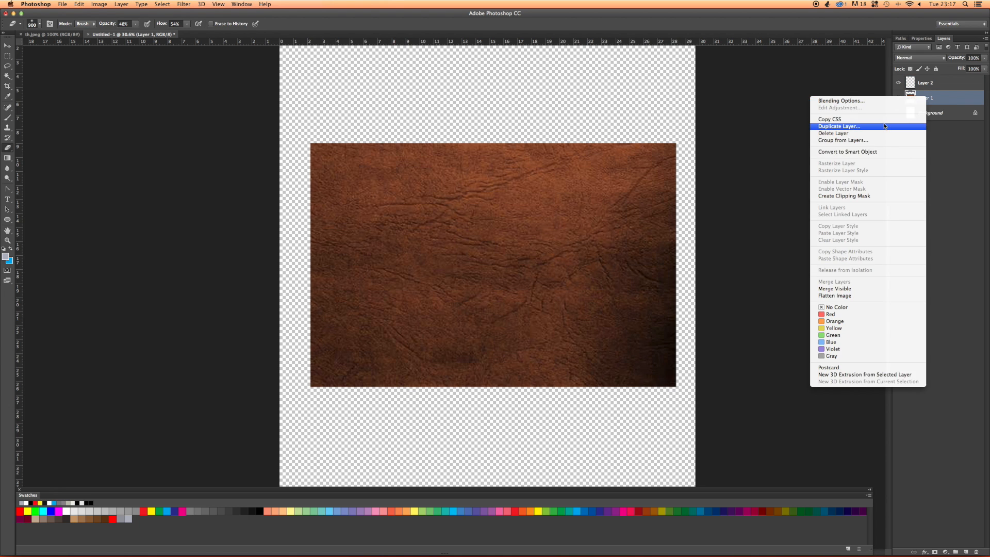
{"action": "left_click", "coordinate": [883, 126]}
{"action": "key", "text": "Return"}
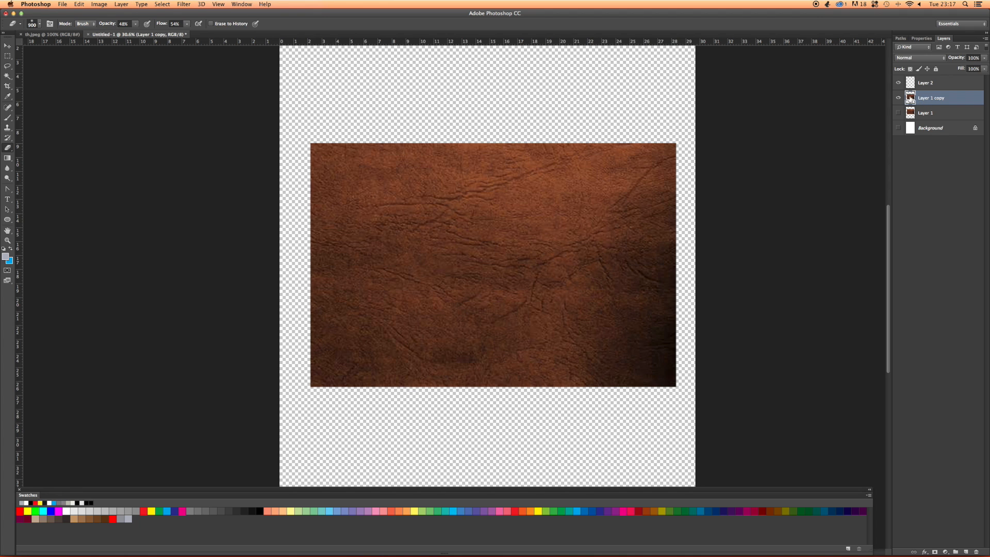
{"action": "left_click", "coordinate": [899, 98]}
{"action": "left_click", "coordinate": [899, 98]}
- Desaturate the duplicated leather layer
{"action": "left_click", "coordinate": [121, 5]}
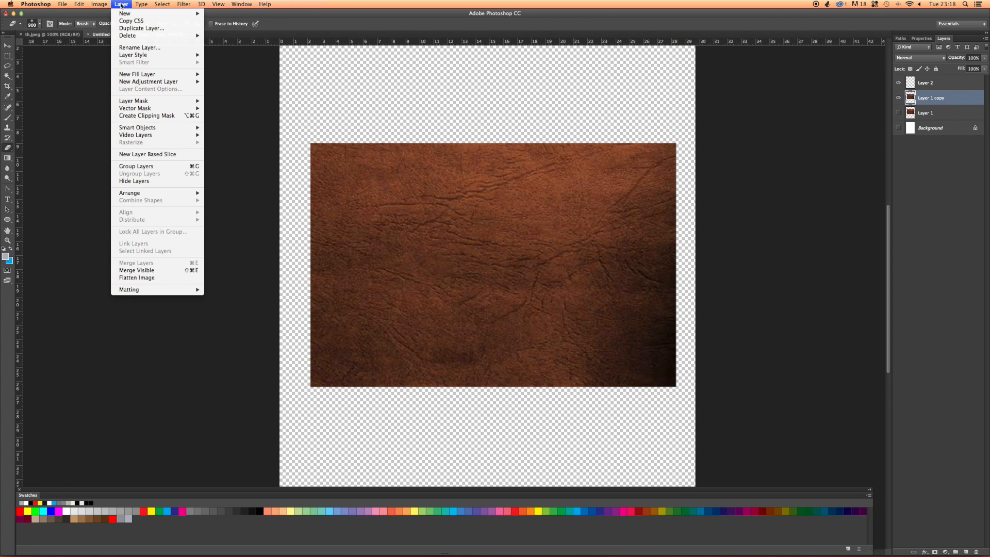
{"action": "mouse_move", "coordinate": [105, 6]}
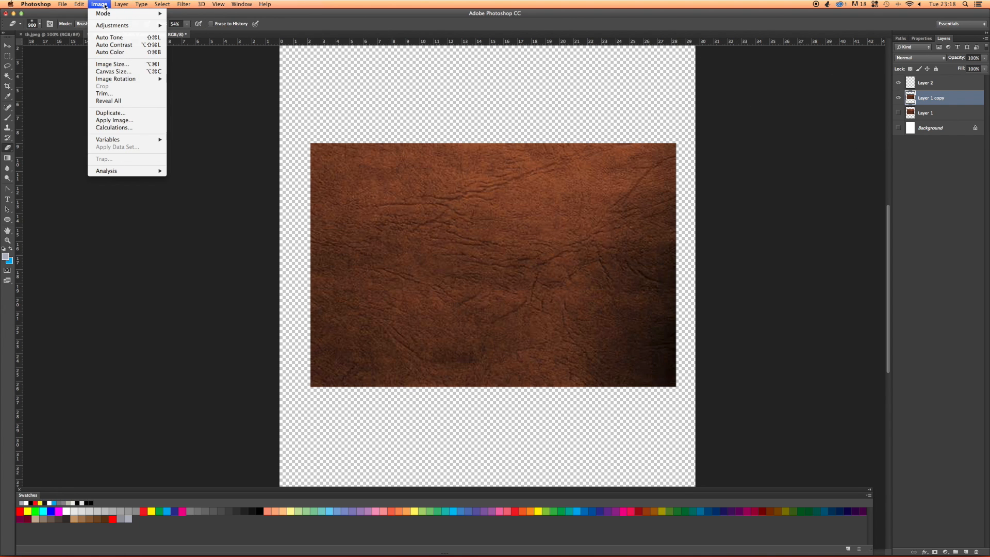
{"action": "mouse_move", "coordinate": [107, 26]}
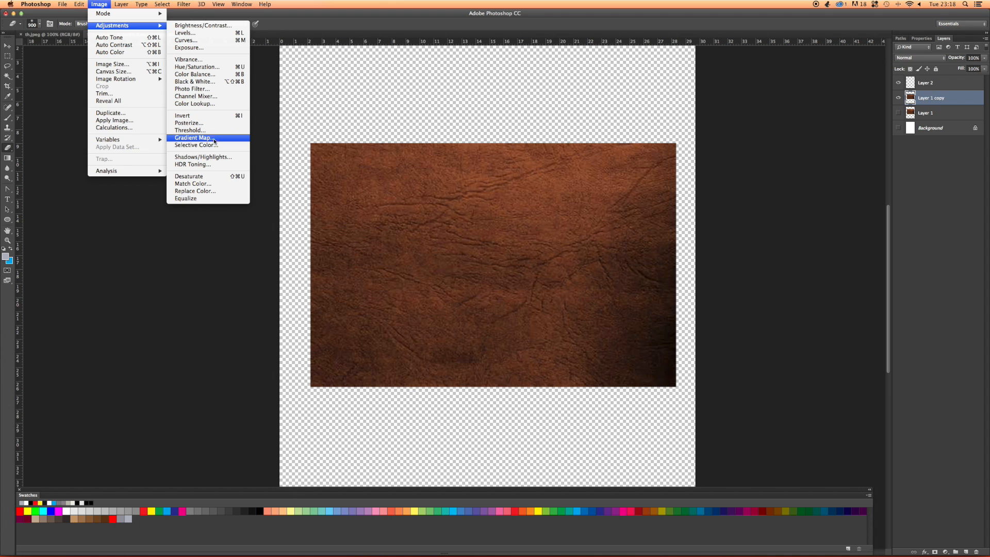
{"action": "left_click", "coordinate": [209, 177]}
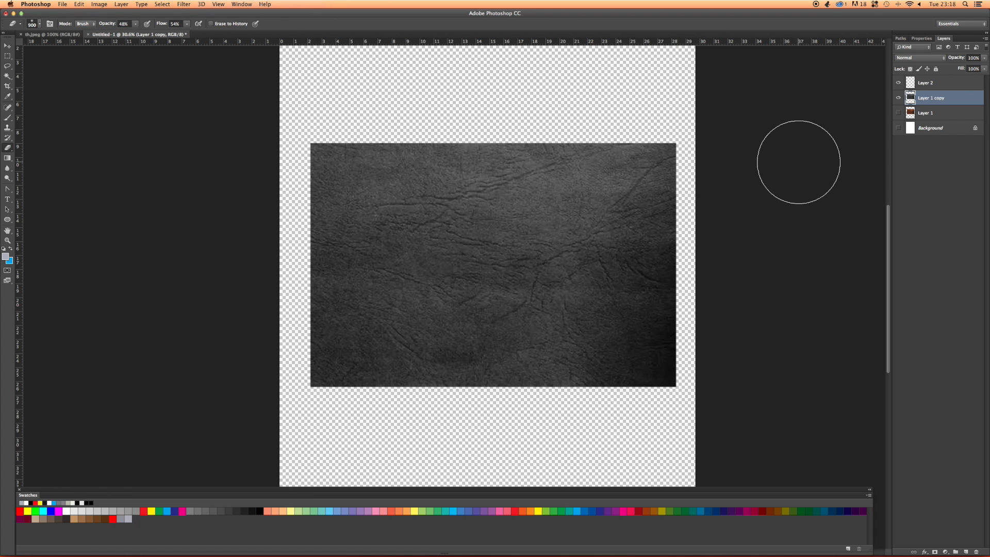
- Add a Color Overlay layer style to the desaturated leather copy with dark blue 102153
{"action": "double_click", "coordinate": [911, 100]}
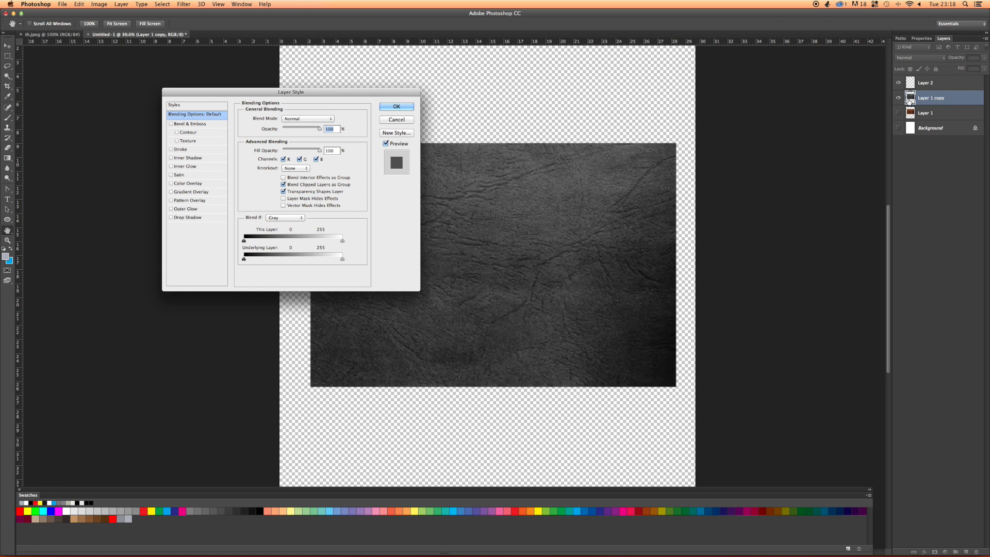
{"action": "left_click_drag", "start_coordinate": [350, 91], "coordinate": [233, 98]}
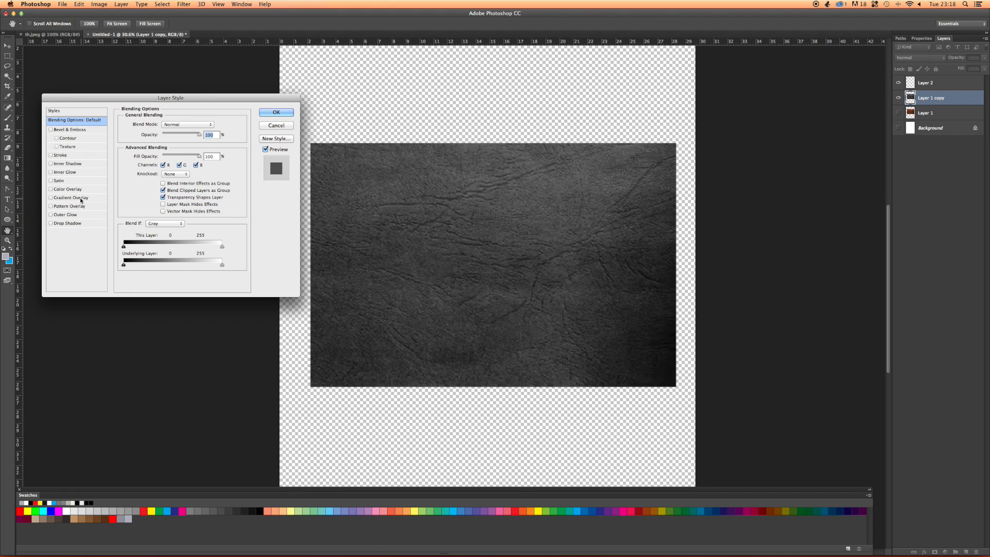
{"action": "left_click", "coordinate": [51, 190]}
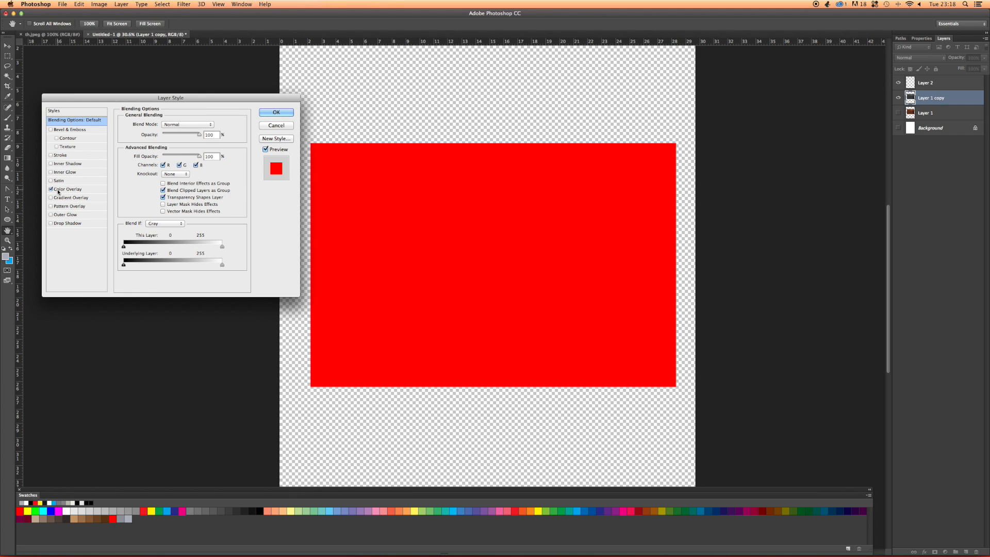
{"action": "left_click", "coordinate": [59, 191]}
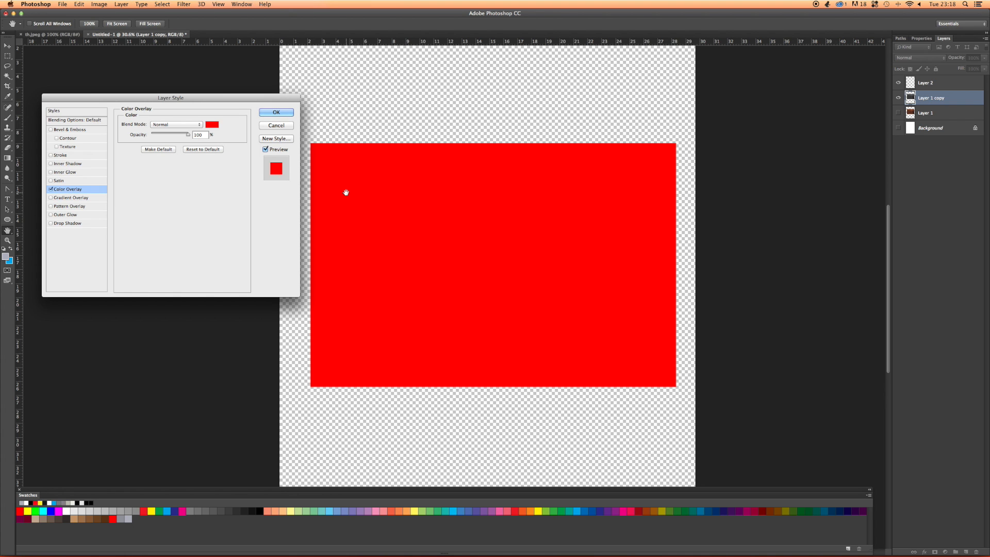
{"action": "left_click", "coordinate": [213, 125]}
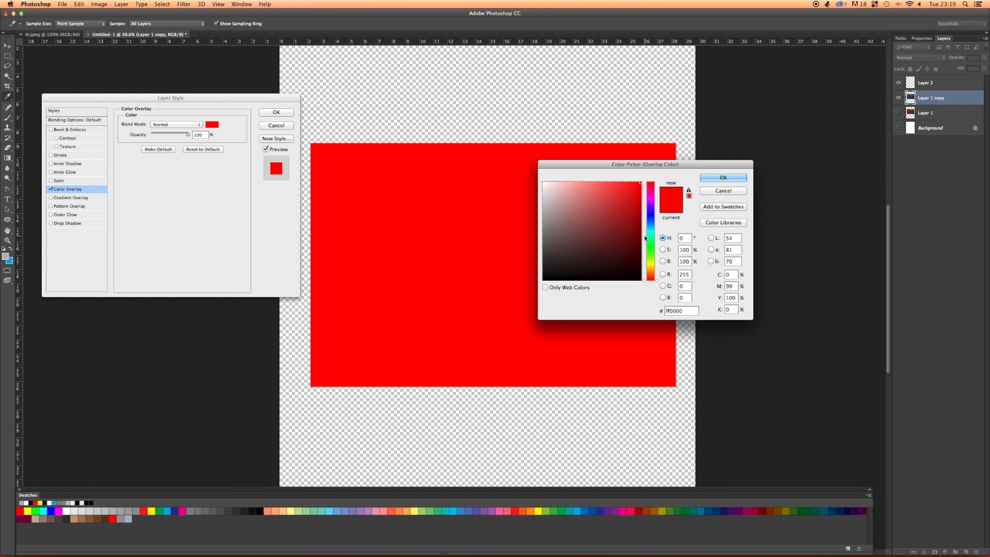
{"action": "mouse_move", "coordinate": [651, 241]}
{"action": "left_mouse_down"}
{"action": "mouse_move", "coordinate": [652, 219]}
{"action": "mouse_move", "coordinate": [628, 202]}
{"action": "mouse_move", "coordinate": [622, 248]}
{"action": "left_mouse_up"}
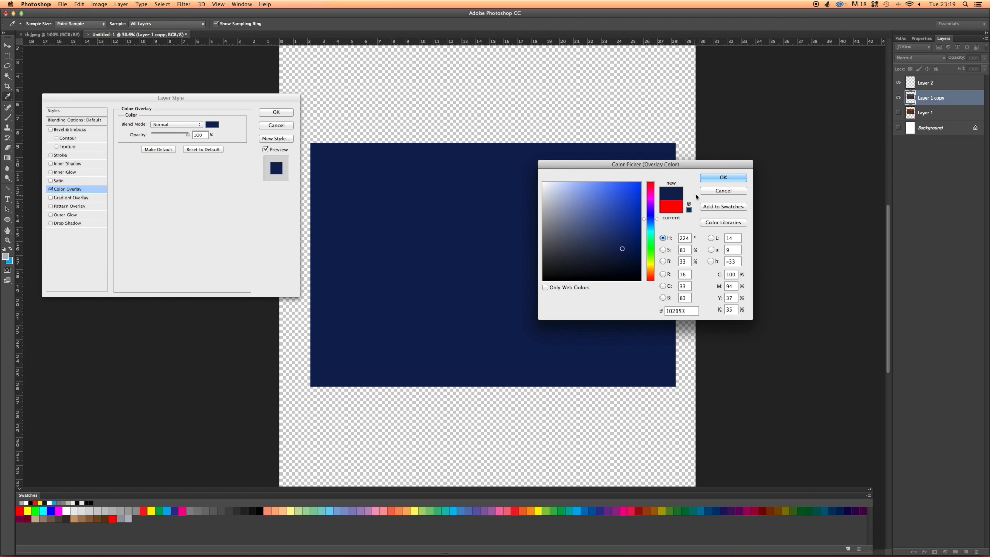
{"action": "left_click", "coordinate": [713, 180]}
- Try Multiply and Color Burn on the color overlay, then set its blend mode to Overlay and its opacity to 75%
{"action": "left_click", "coordinate": [181, 125]}
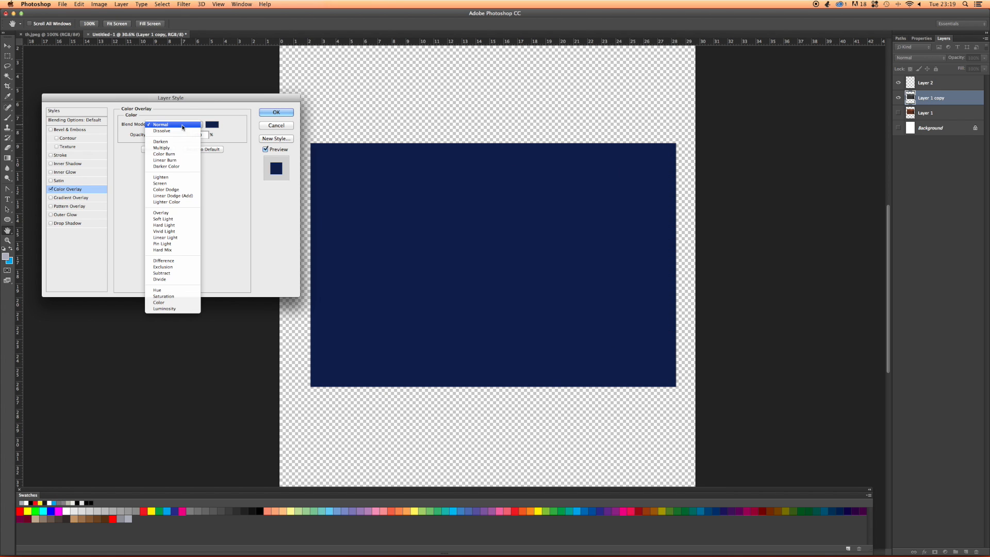
{"action": "left_click", "coordinate": [179, 148]}
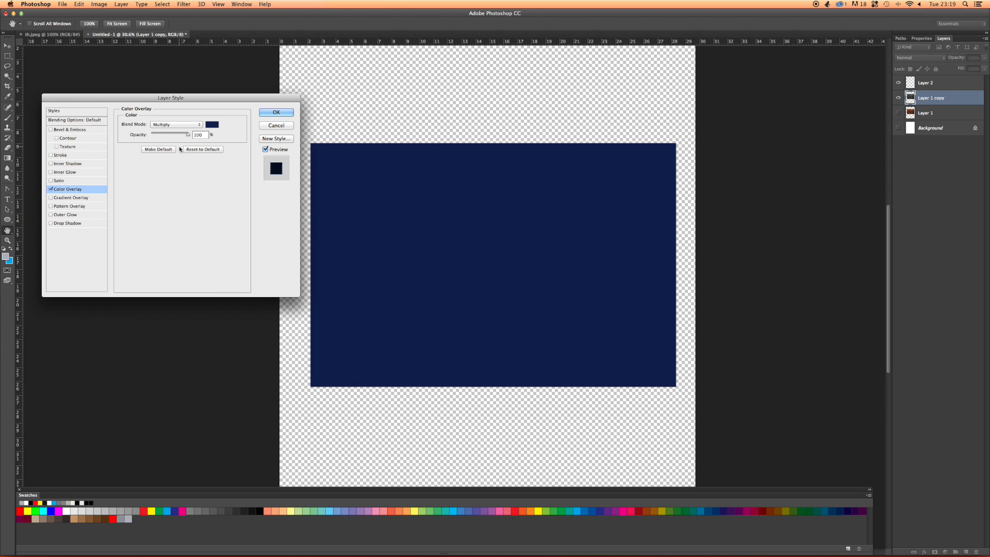
{"action": "left_click", "coordinate": [173, 130]}
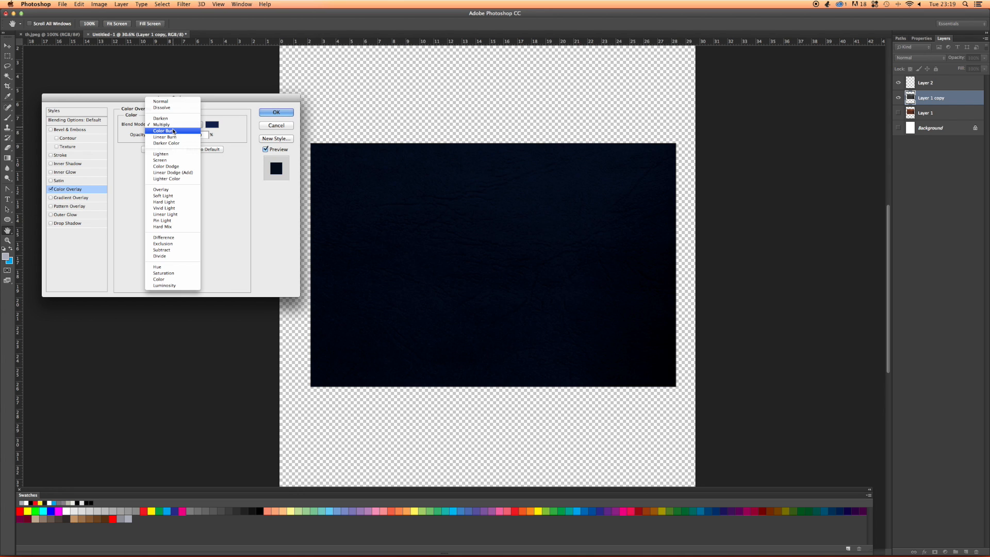
{"action": "left_click", "coordinate": [173, 133]}
{"action": "left_click", "coordinate": [170, 126]}
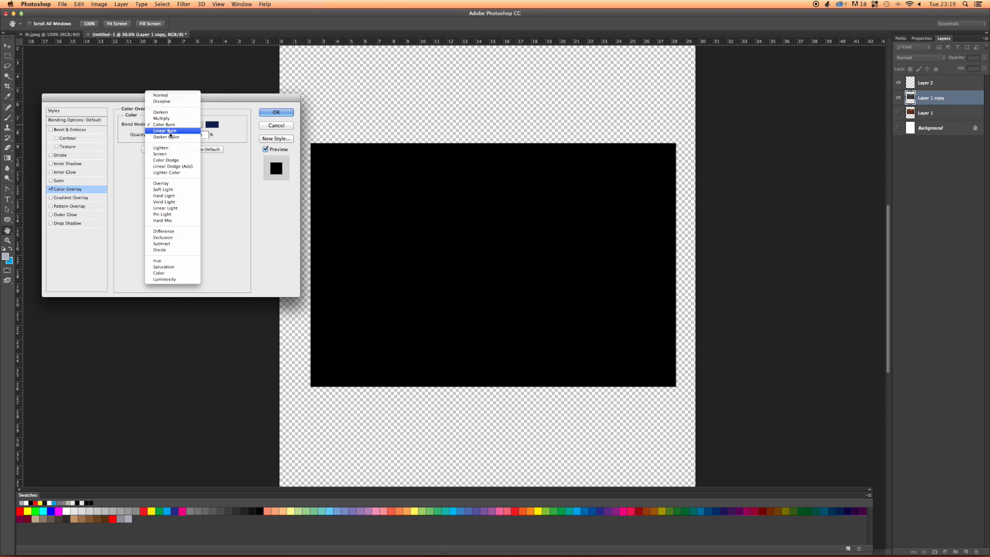
{"action": "left_click", "coordinate": [161, 183]}
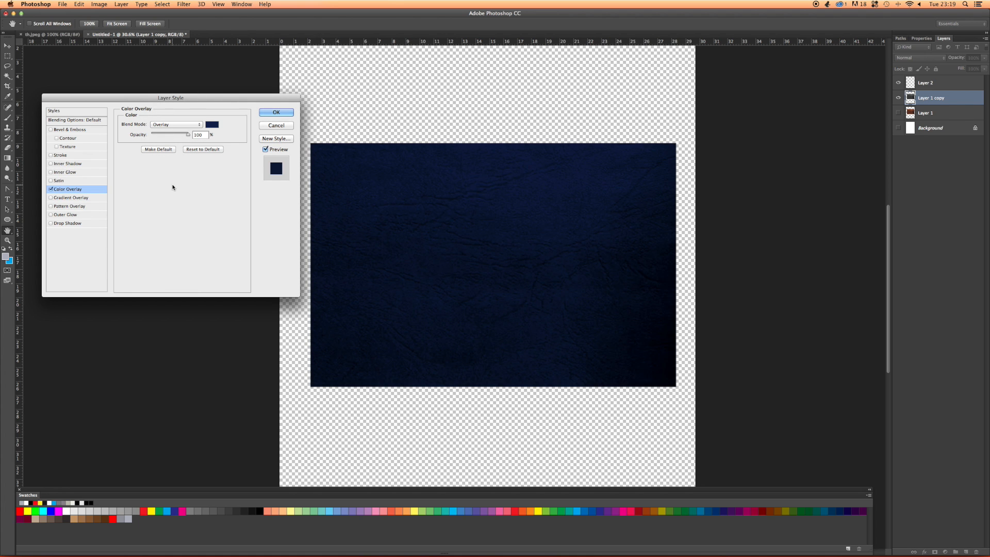
{"action": "left_click_drag", "start_coordinate": [187, 134], "coordinate": [179, 135]}
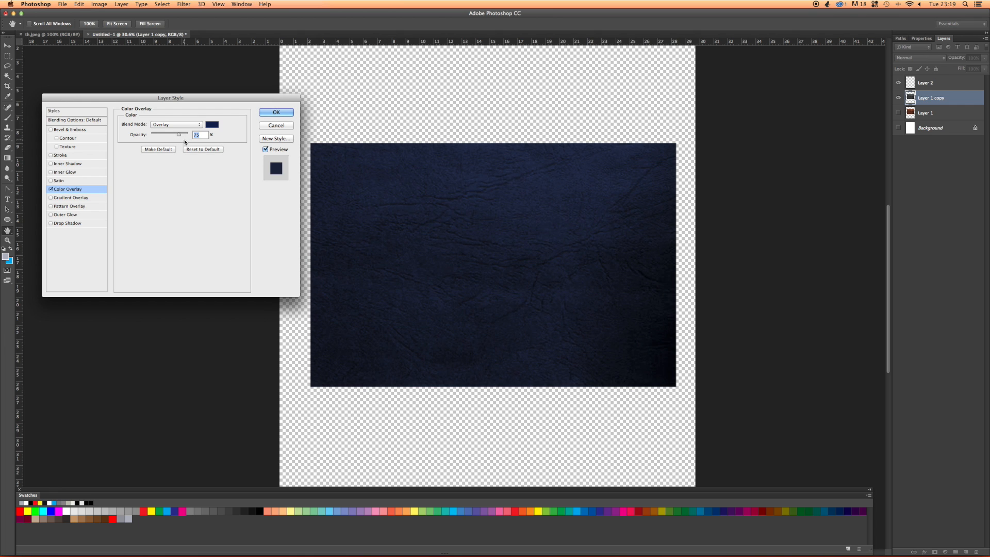
- Try a lighter blue and a green as the overlay colour, and settle on brown 836a26
{"action": "left_click", "coordinate": [210, 125]}
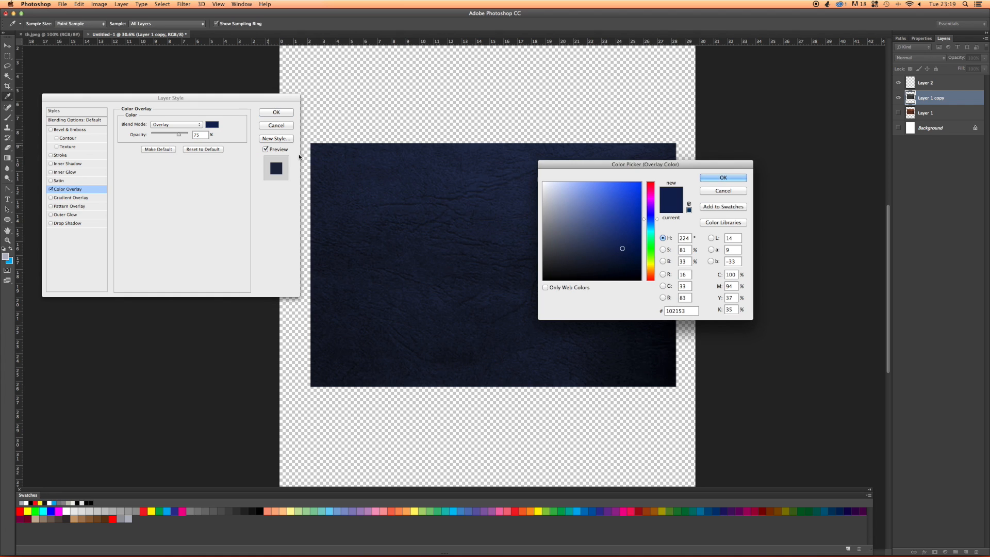
{"action": "left_click", "coordinate": [569, 240]}
{"action": "mouse_move", "coordinate": [568, 241]}
{"action": "left_mouse_down"}
{"action": "mouse_move", "coordinate": [574, 261]}
{"action": "mouse_move", "coordinate": [615, 231]}
{"action": "left_mouse_up"}
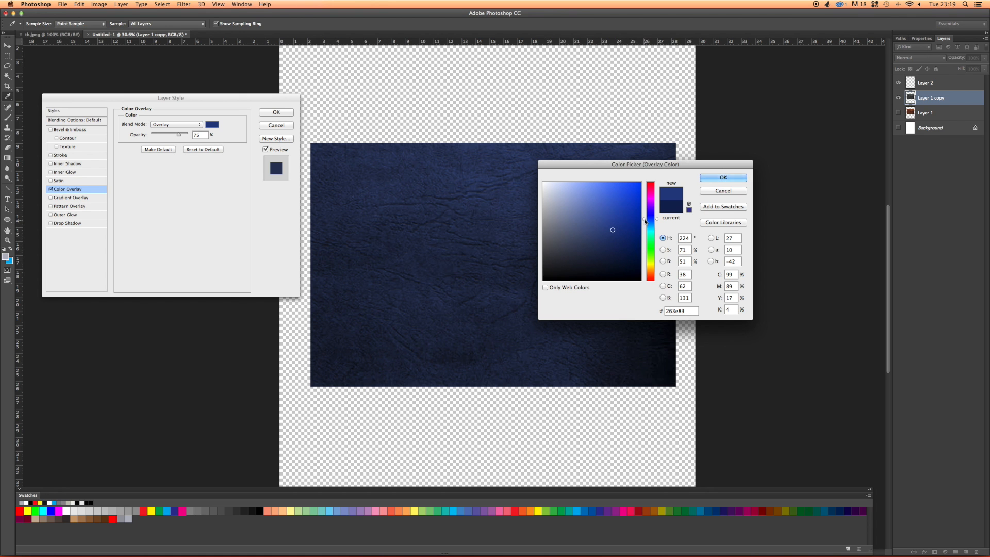
{"action": "left_click", "coordinate": [645, 225]}
{"action": "left_click_drag", "start_coordinate": [646, 225], "coordinate": [644, 260]}
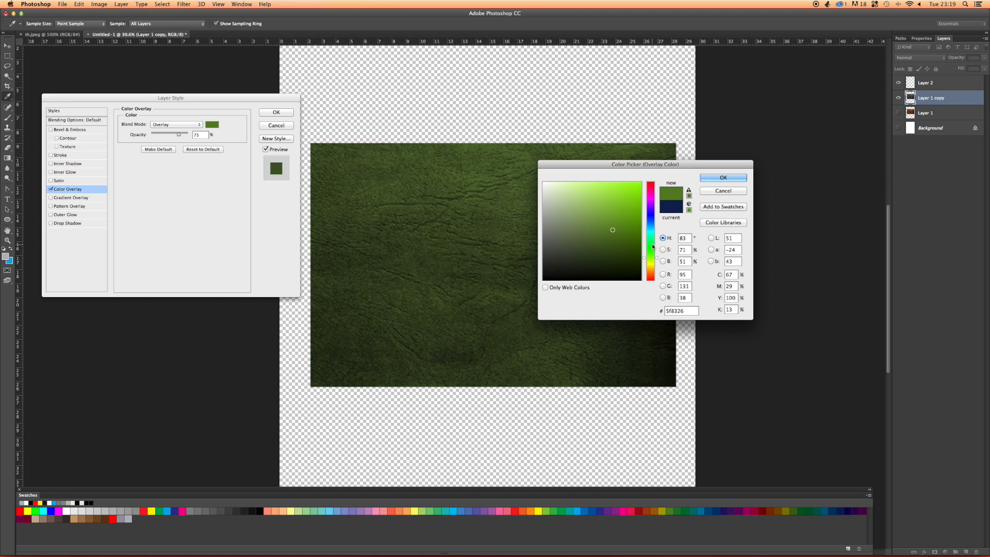
{"action": "left_click", "coordinate": [645, 259]}
{"action": "left_click_drag", "start_coordinate": [645, 262], "coordinate": [645, 269]}
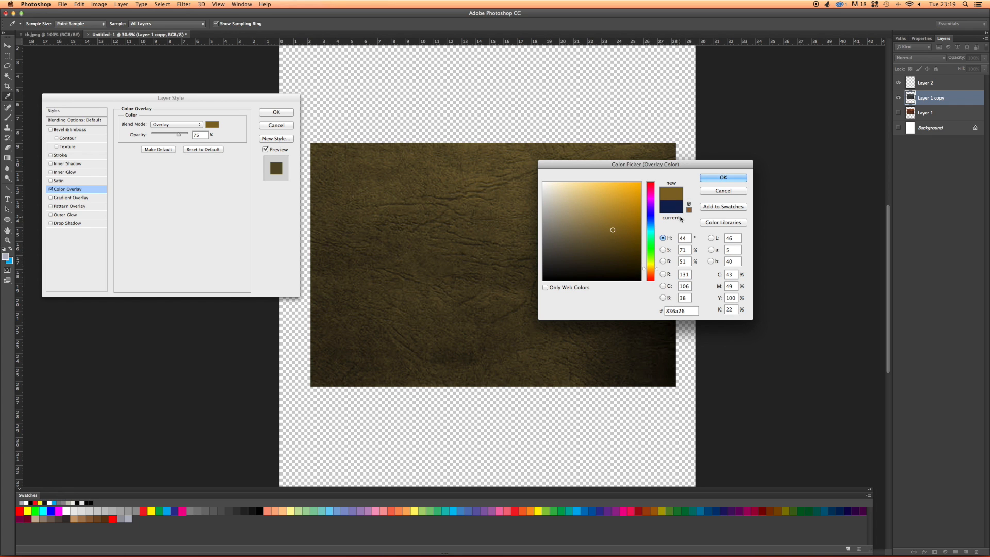
{"action": "left_click", "coordinate": [723, 178]}
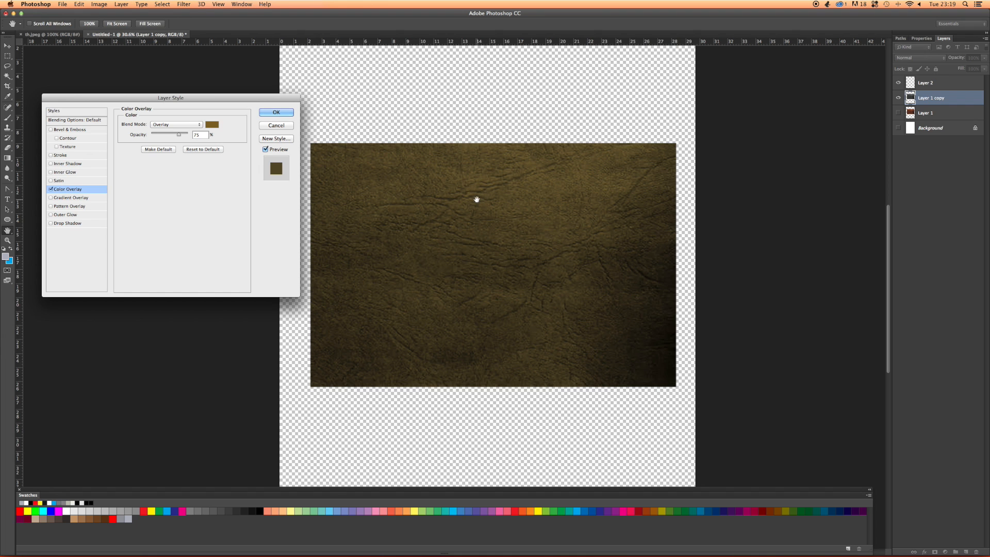
- Try Screen, Lighten and Multiply as the color overlay's blend mode, and set it to Darken
{"action": "left_click", "coordinate": [177, 125]}
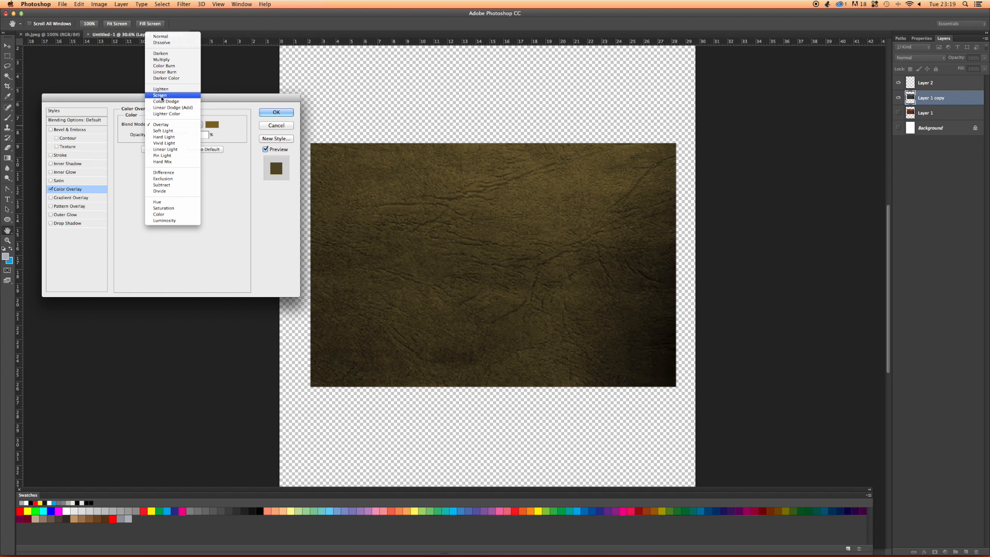
{"action": "left_click", "coordinate": [175, 104]}
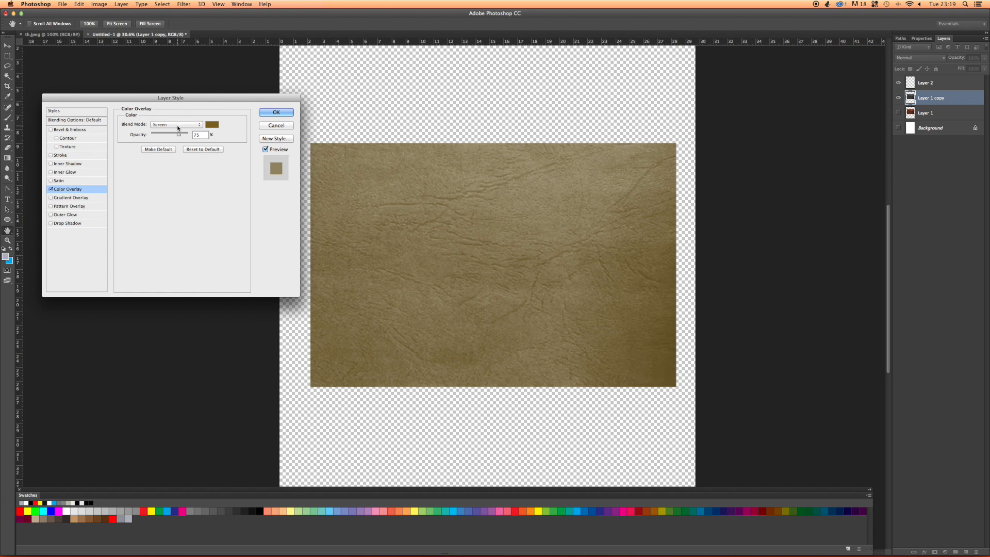
{"action": "left_click", "coordinate": [176, 125]}
{"action": "left_click", "coordinate": [175, 119]}
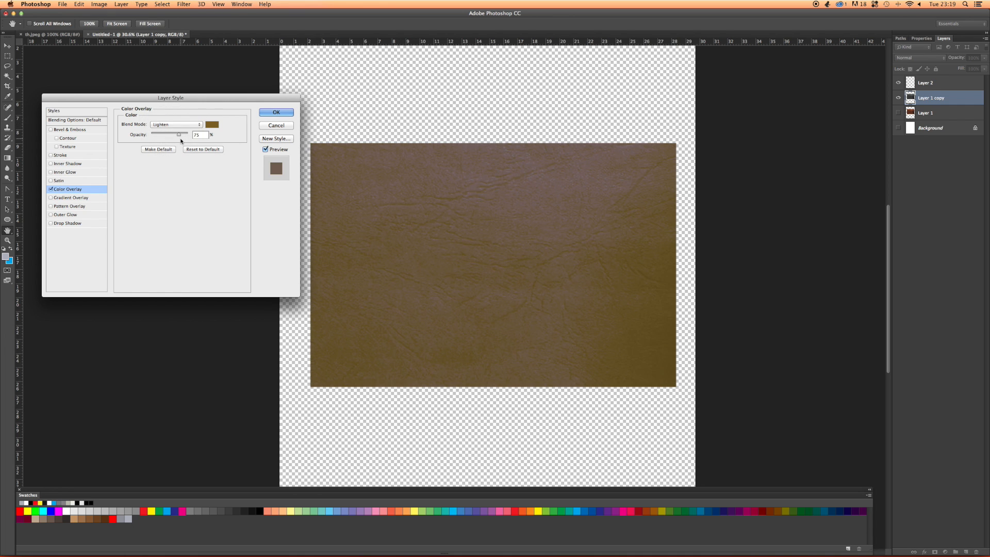
{"action": "left_click", "coordinate": [176, 125]}
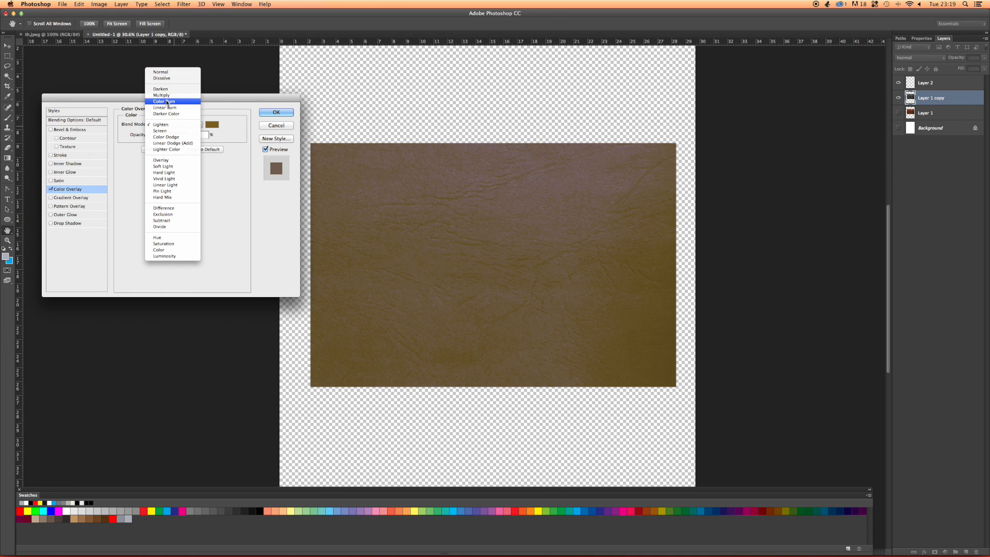
{"action": "left_click", "coordinate": [166, 96]}
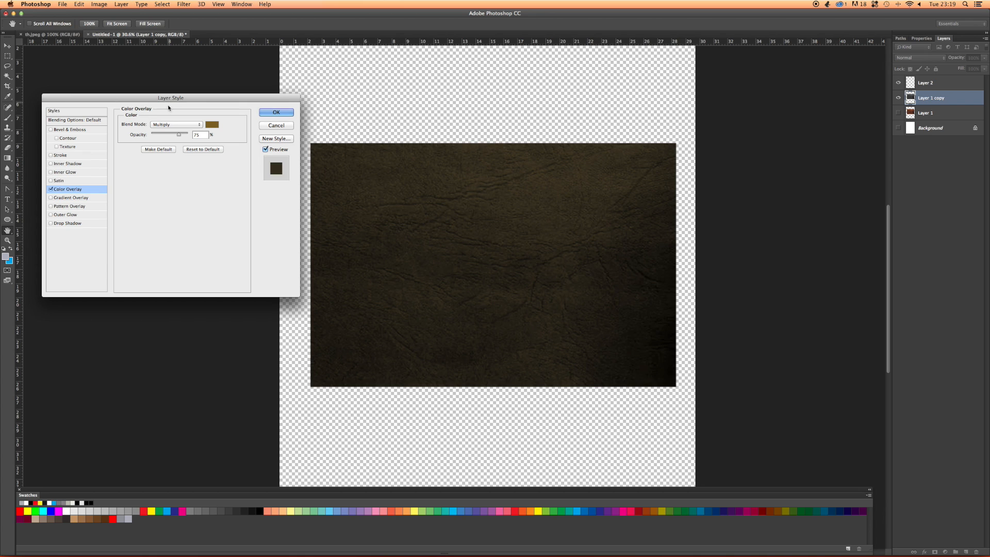
{"action": "left_click", "coordinate": [169, 124]}
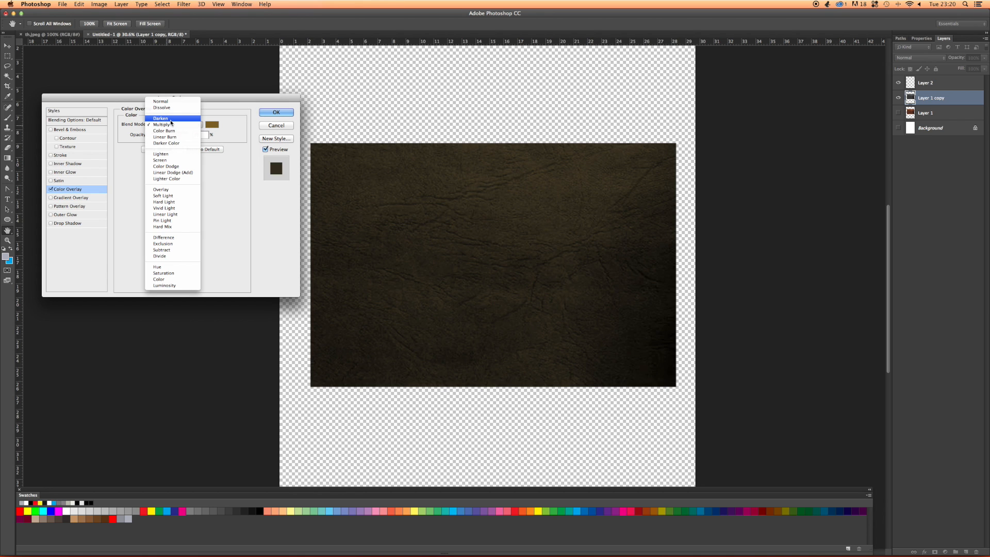
{"action": "left_click", "coordinate": [170, 122]}
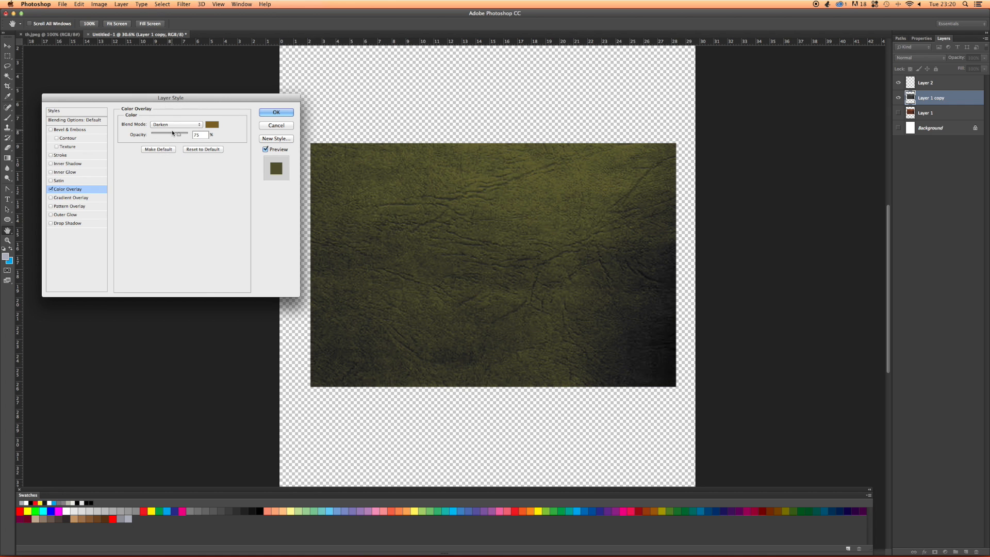
- Try Overlay as the color overlay's blend mode on Layer 1 copy, and change it to Soft Light
{"action": "left_click", "coordinate": [173, 127]}
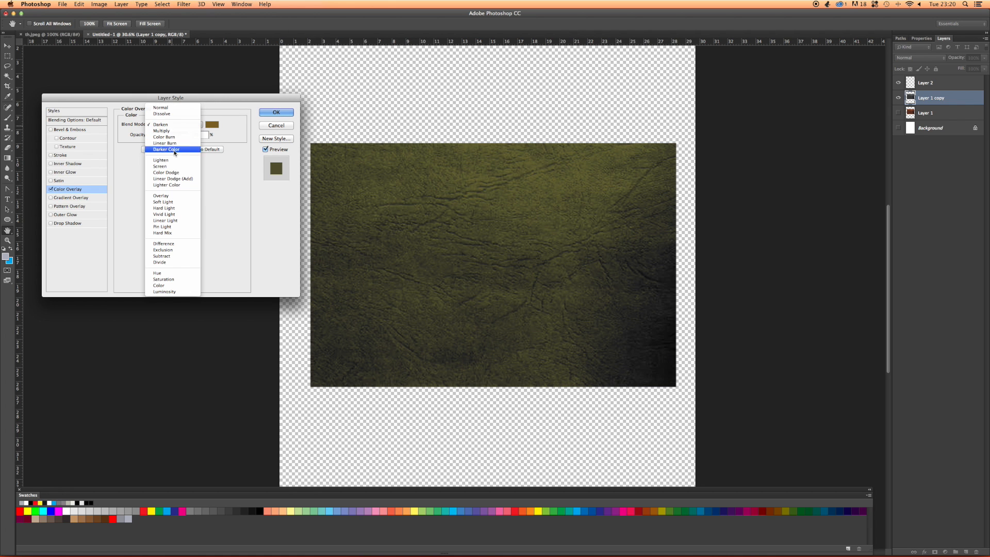
{"action": "left_click", "coordinate": [173, 196]}
{"action": "left_click", "coordinate": [170, 126]}
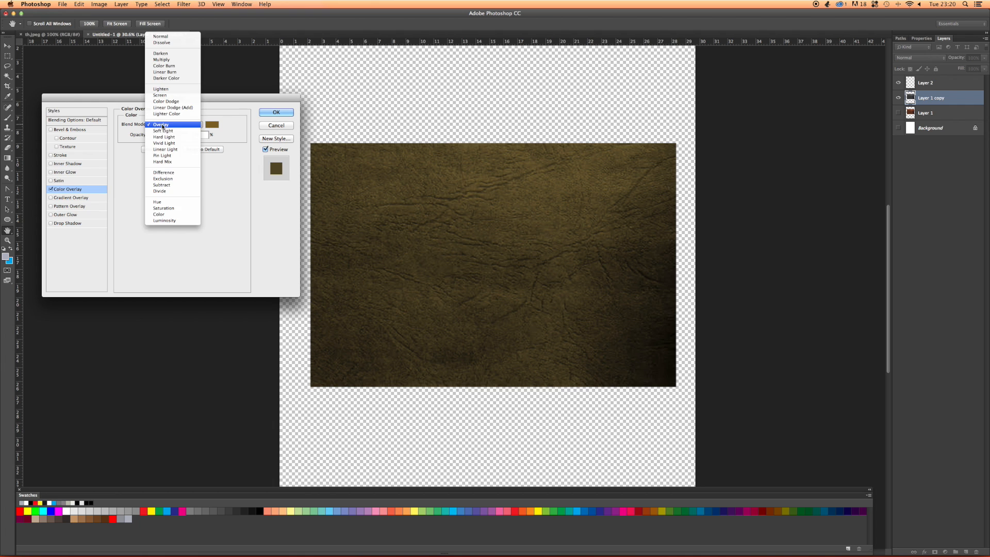
{"action": "left_click", "coordinate": [173, 133]}
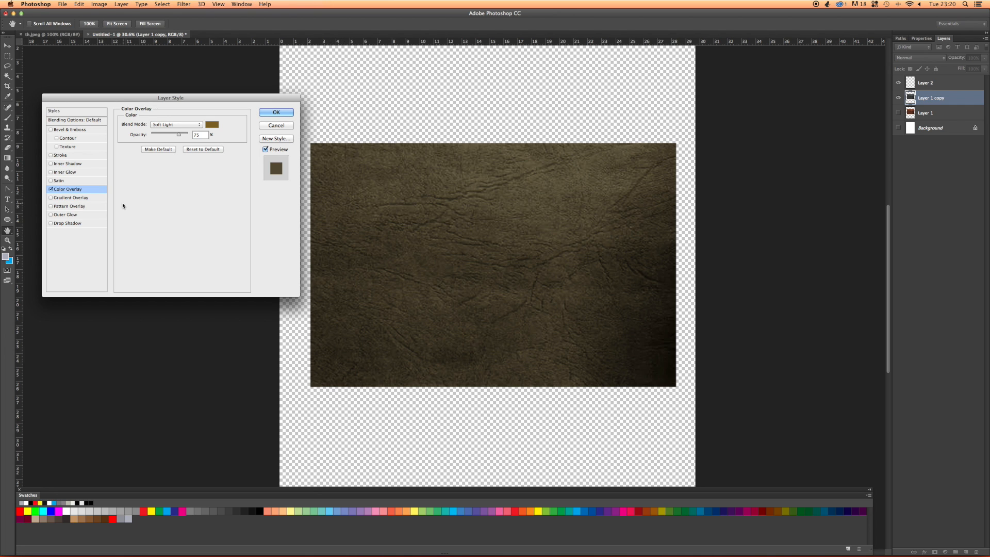
- Toggle the Color Overlay effect to compare, leave it off, and confirm the layer style
{"action": "left_click", "coordinate": [51, 189]}
{"action": "left_click", "coordinate": [51, 189]}
{"action": "left_click", "coordinate": [51, 189]}
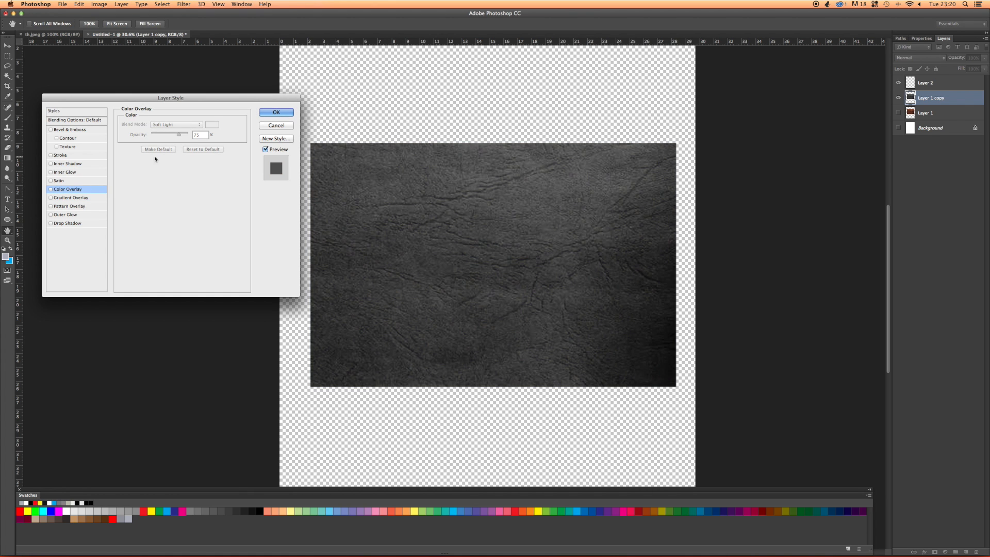
{"action": "left_click", "coordinate": [276, 112]}
{"action": "key", "text": "e"}
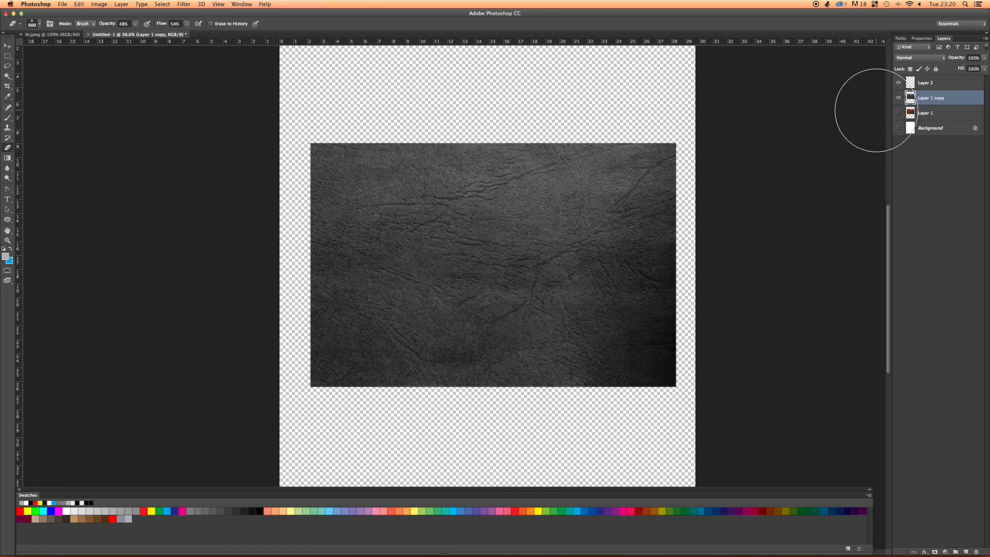
- Hide Layer 1 copy, duplicate the original leather Layer 1 under the default name, and show the new copy
{"action": "left_click", "coordinate": [899, 97]}
{"action": "left_click", "coordinate": [915, 114]}
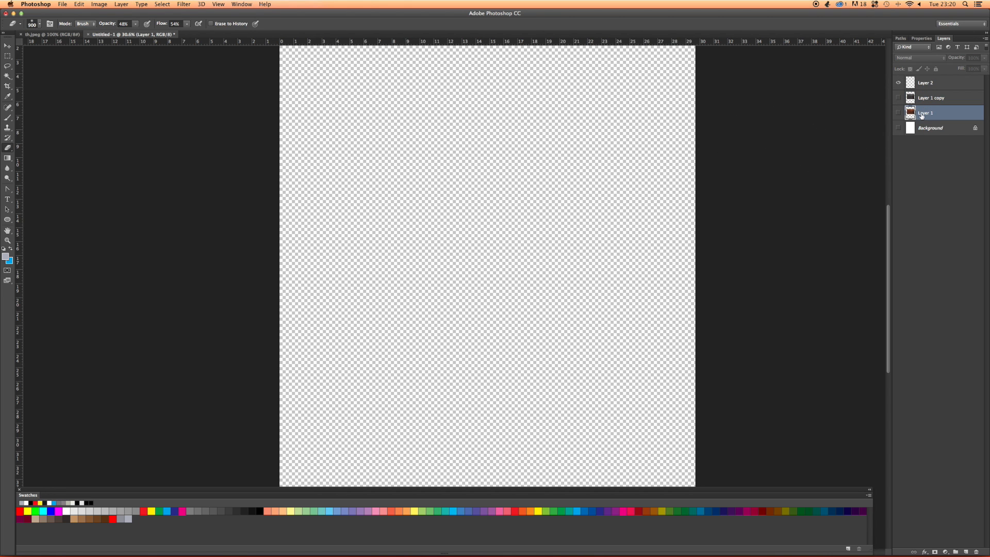
{"action": "right_click", "coordinate": [918, 113]}
{"action": "left_click", "coordinate": [873, 142]}
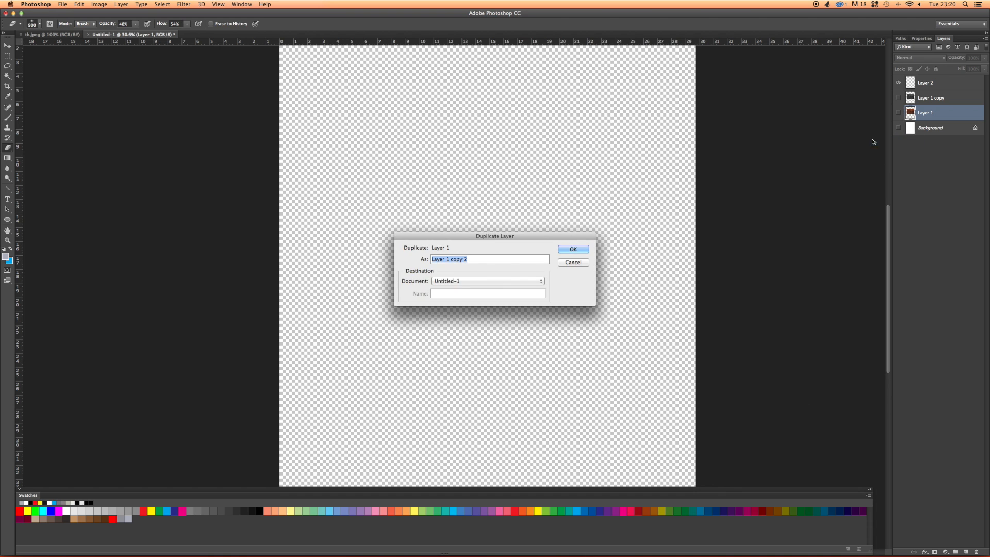
{"action": "key", "text": "Return"}
{"action": "left_click", "coordinate": [898, 113]}
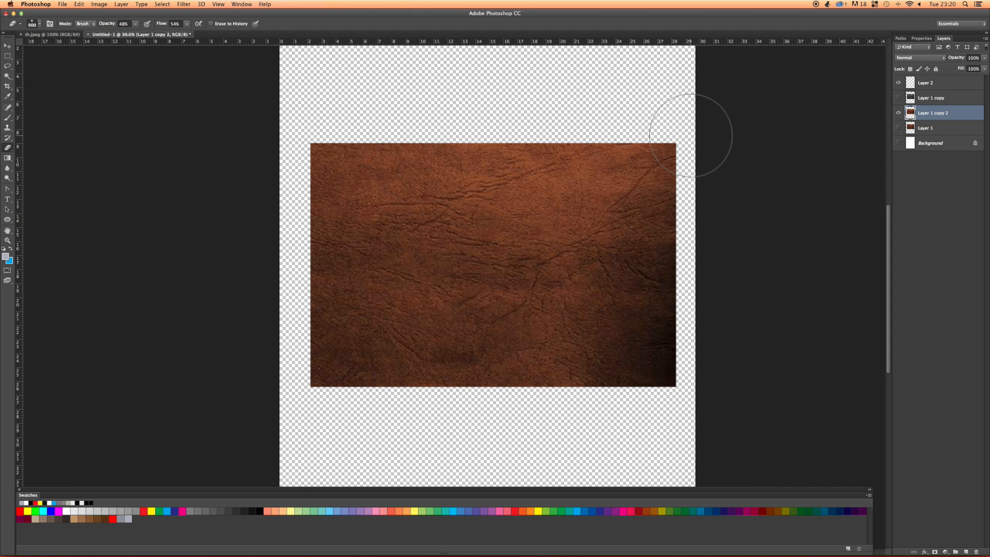
- Try Hue/Saturation on Layer 1 copy 2 with hue -7, saturation -8 and lightness -11, and cancel the adjustment
{"action": "key", "text": "super+u"}
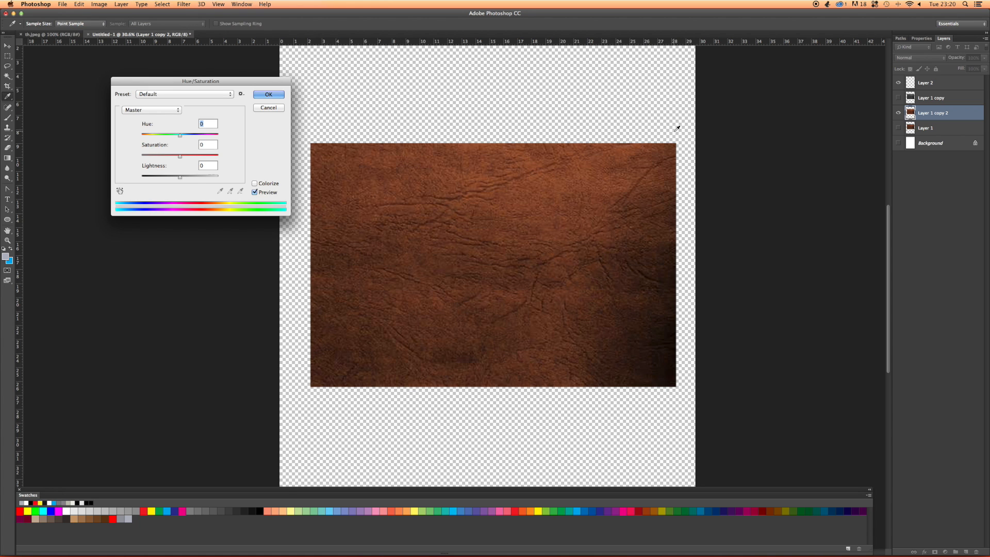
{"action": "left_click", "coordinate": [163, 4]}
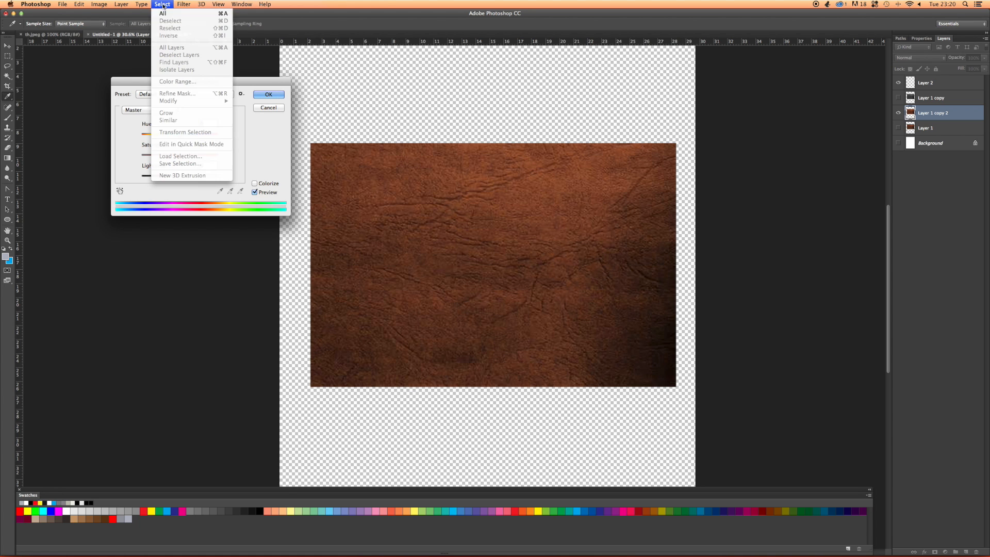
{"action": "mouse_move", "coordinate": [104, 6]}
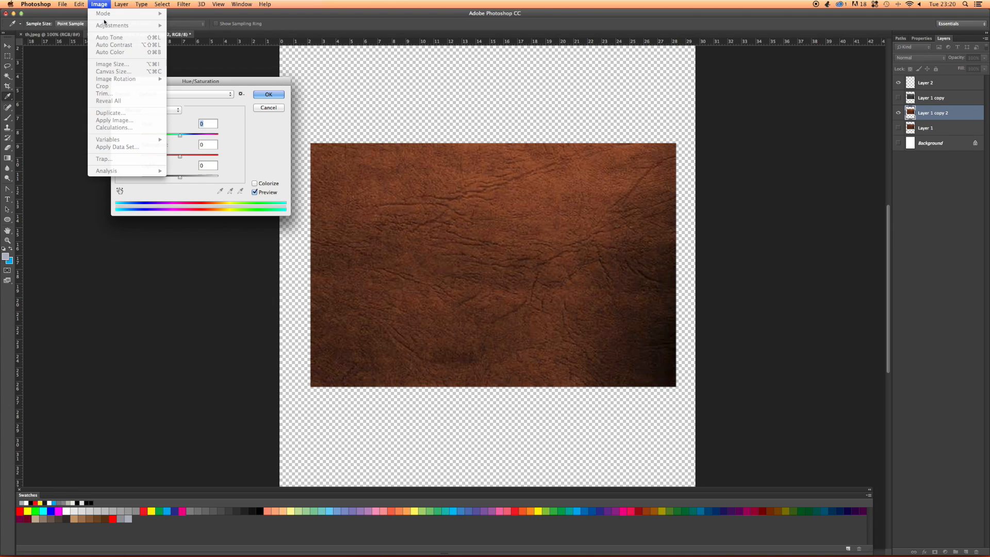
{"action": "left_click", "coordinate": [240, 92]}
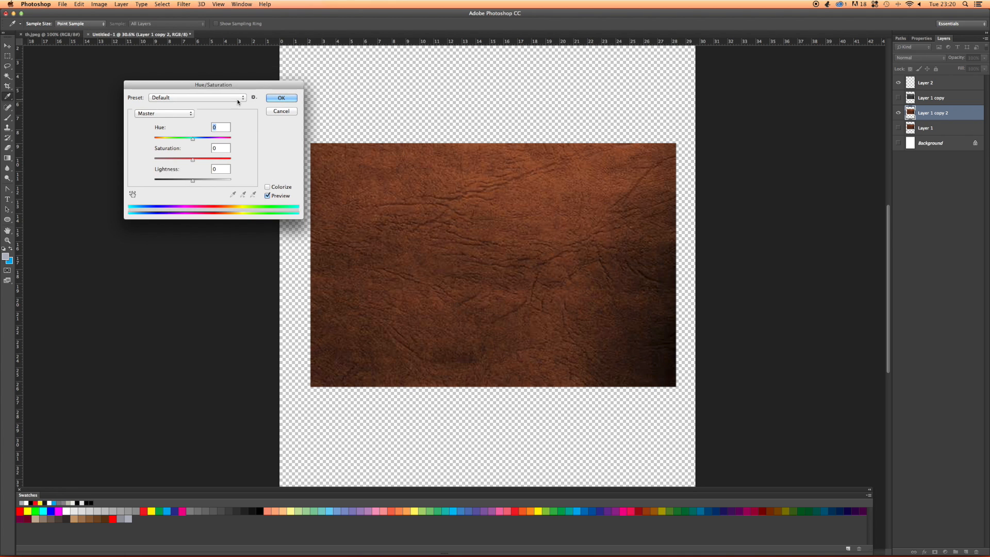
{"action": "mouse_move", "coordinate": [211, 86]}
{"action": "left_mouse_down"}
{"action": "mouse_move", "coordinate": [237, 89]}
{"action": "mouse_move", "coordinate": [196, 85]}
{"action": "left_mouse_up"}
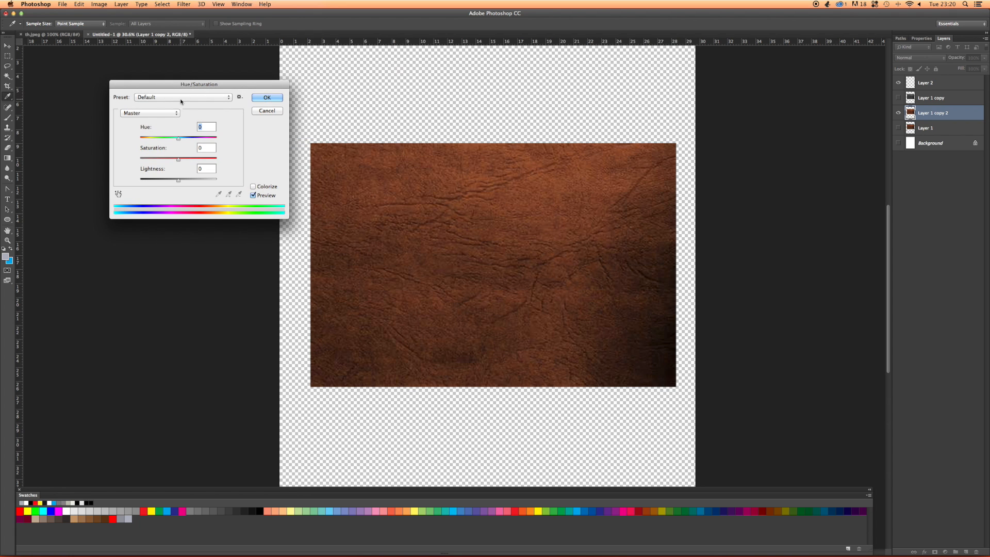
{"action": "mouse_move", "coordinate": [178, 139]}
{"action": "left_mouse_down"}
{"action": "mouse_move", "coordinate": [157, 139]}
{"action": "mouse_move", "coordinate": [187, 139]}
{"action": "left_mouse_up"}
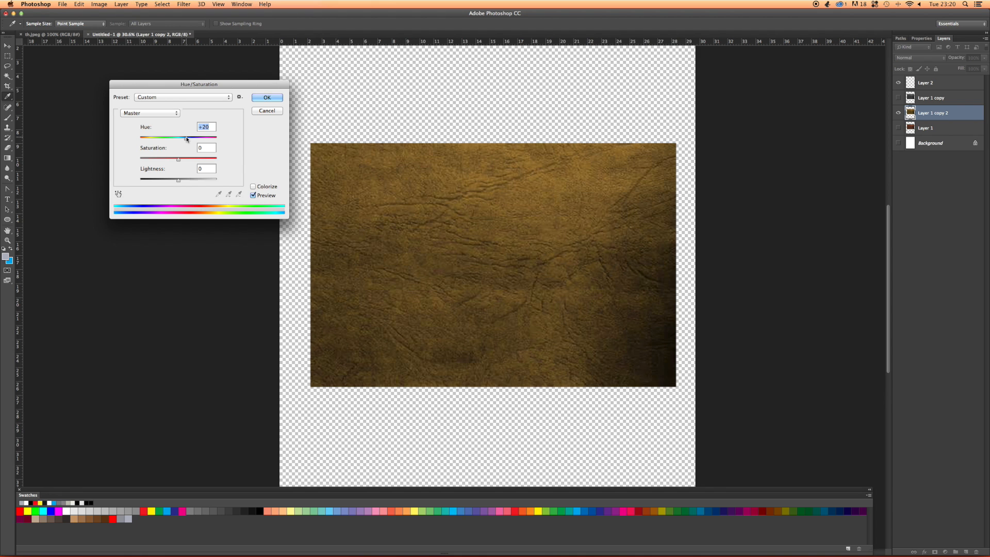
{"action": "left_click_drag", "start_coordinate": [186, 139], "coordinate": [183, 163]}
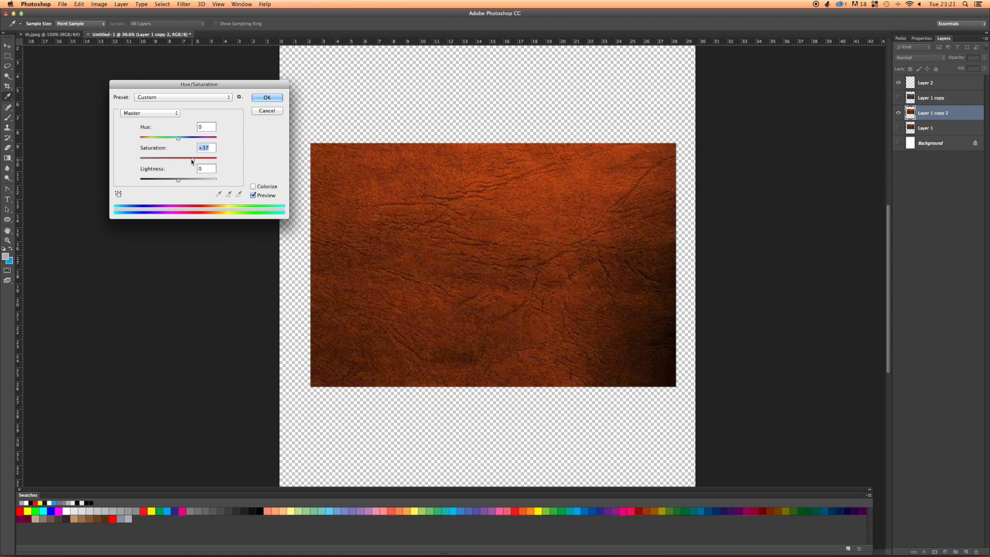
{"action": "left_click_drag", "start_coordinate": [180, 162], "coordinate": [175, 182]}
{"action": "mouse_move", "coordinate": [178, 138]}
{"action": "left_mouse_down"}
{"action": "mouse_move", "coordinate": [190, 138]}
{"action": "mouse_move", "coordinate": [176, 139]}
{"action": "left_mouse_up"}
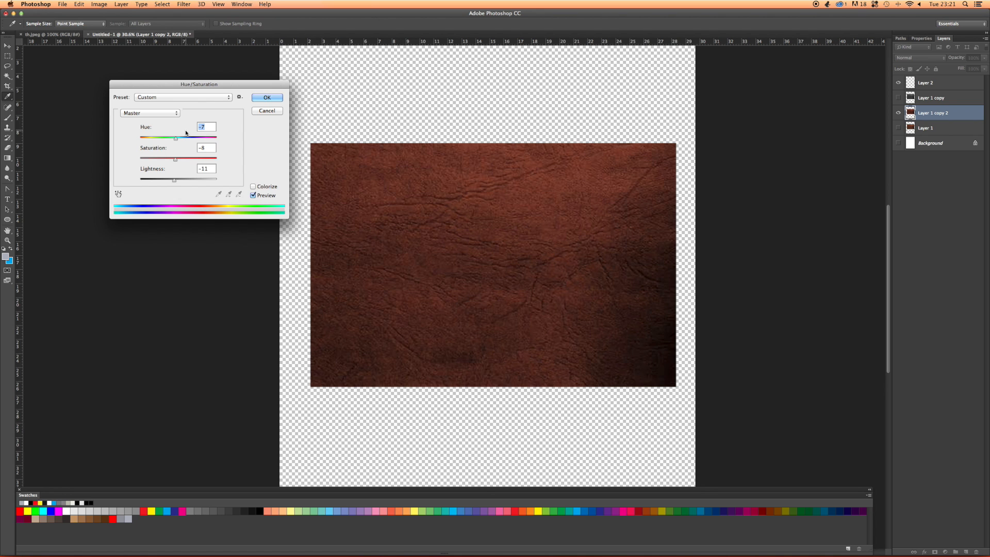
{"action": "left_click", "coordinate": [257, 114]}
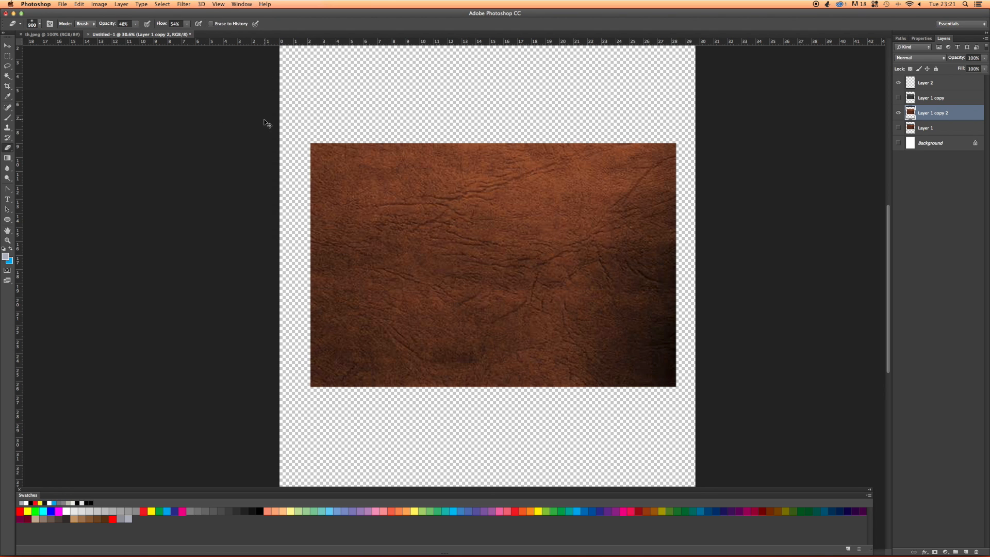
- Try a Yellows hue of -158 in Hue/Saturation on Layer 1 copy 2 and inspect the leather up close
{"action": "key", "text": "super+u"}
{"action": "left_click", "coordinate": [156, 113]}
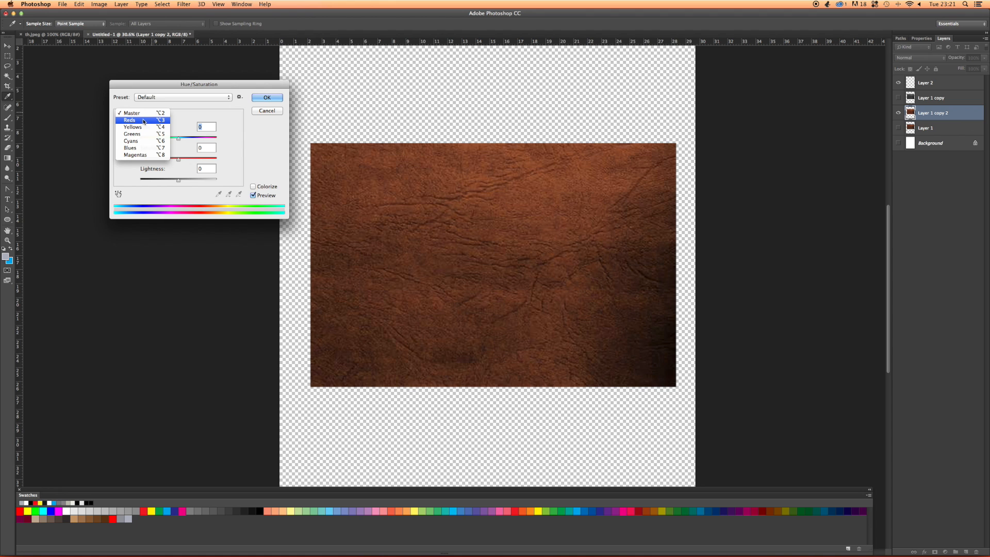
{"action": "left_click", "coordinate": [143, 127]}
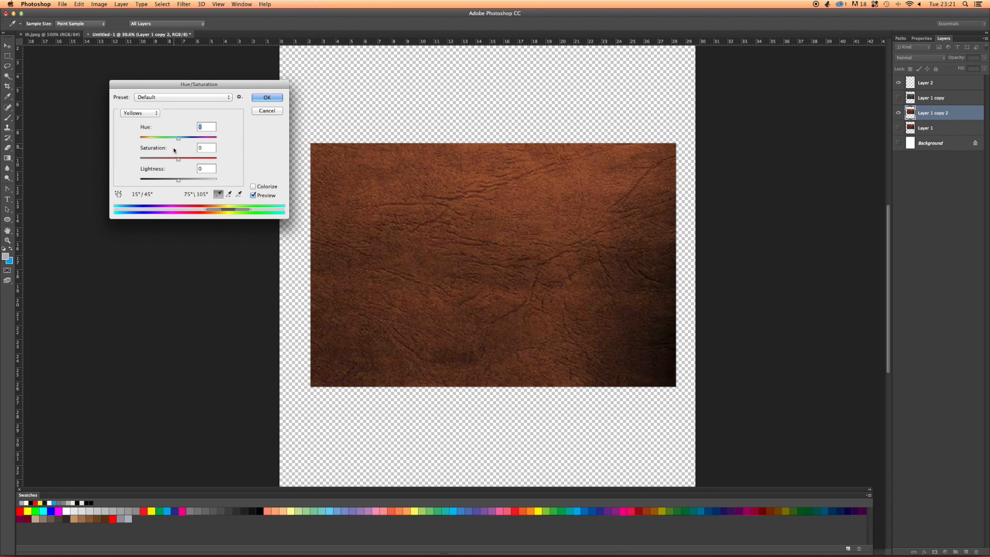
{"action": "left_click_drag", "start_coordinate": [179, 140], "coordinate": [144, 147]}
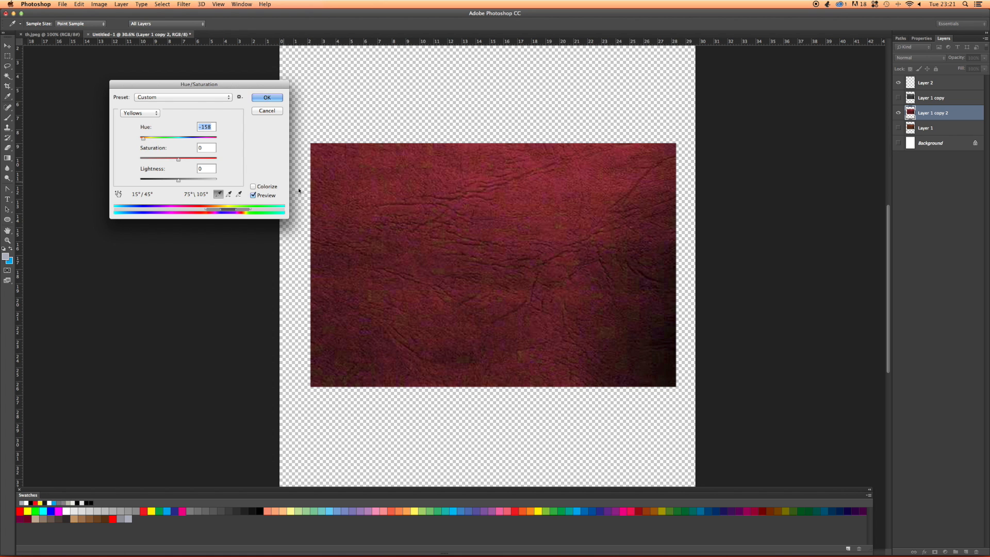
{"action": "scroll", "coordinate": [322, 197], "scroll_direction": "up", "scroll_amount": 2}
{"action": "scroll", "coordinate": [322, 197], "scroll_direction": "up", "scroll_amount": 2}
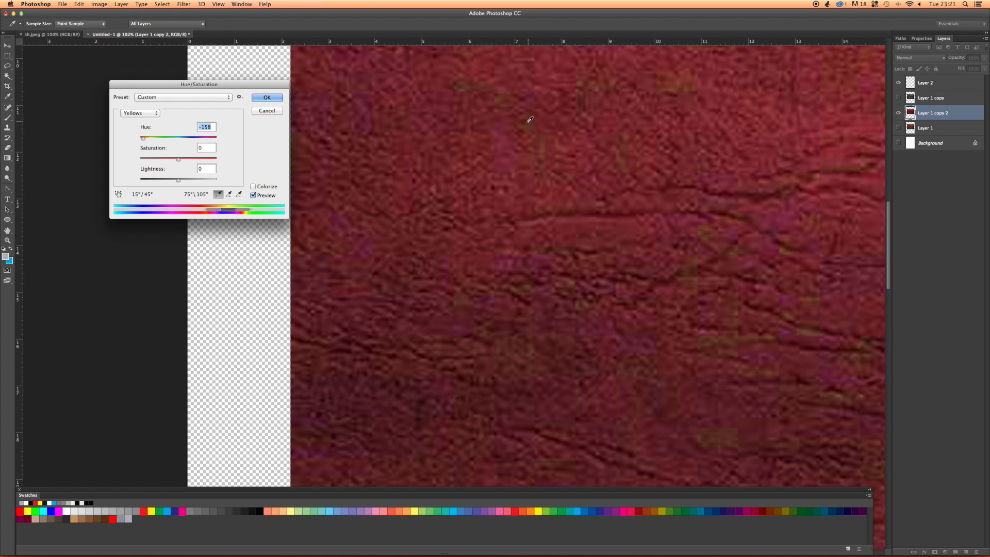
{"action": "scroll", "coordinate": [498, 135], "scroll_direction": "down", "scroll_amount": 3}
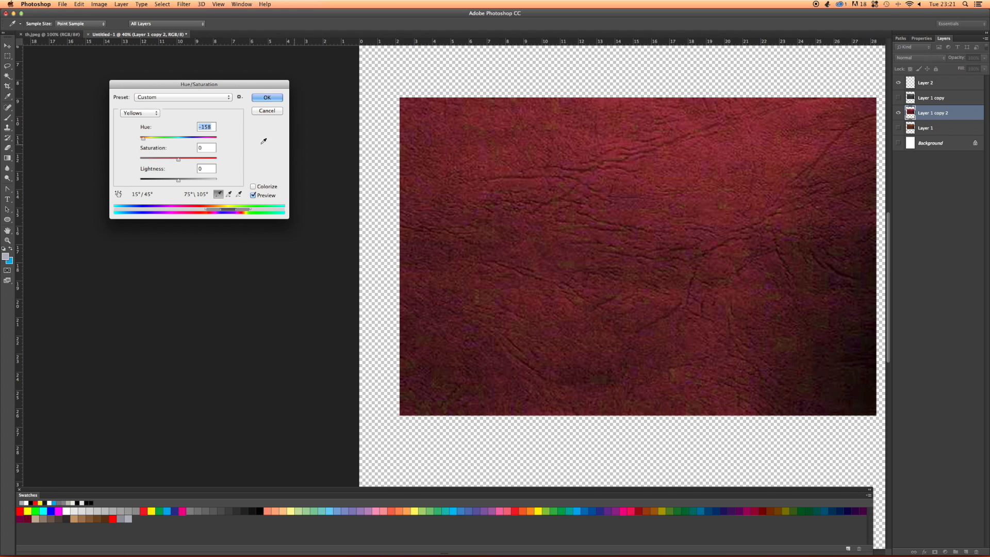
- Try a lower Greens hue and a Cyans saturation of +45, and cancel the Hue/Saturation adjustment
{"action": "left_click", "coordinate": [147, 115]}
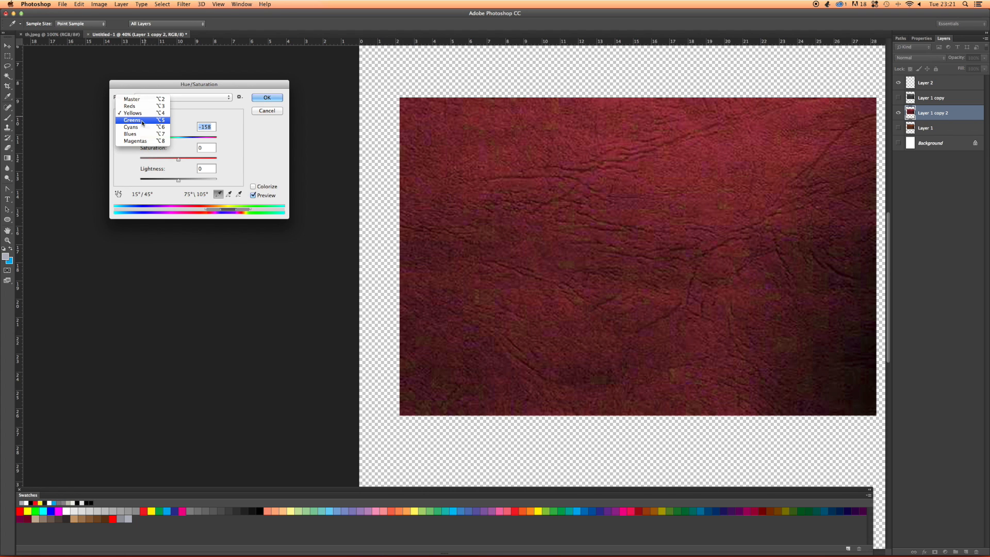
{"action": "left_click", "coordinate": [146, 124]}
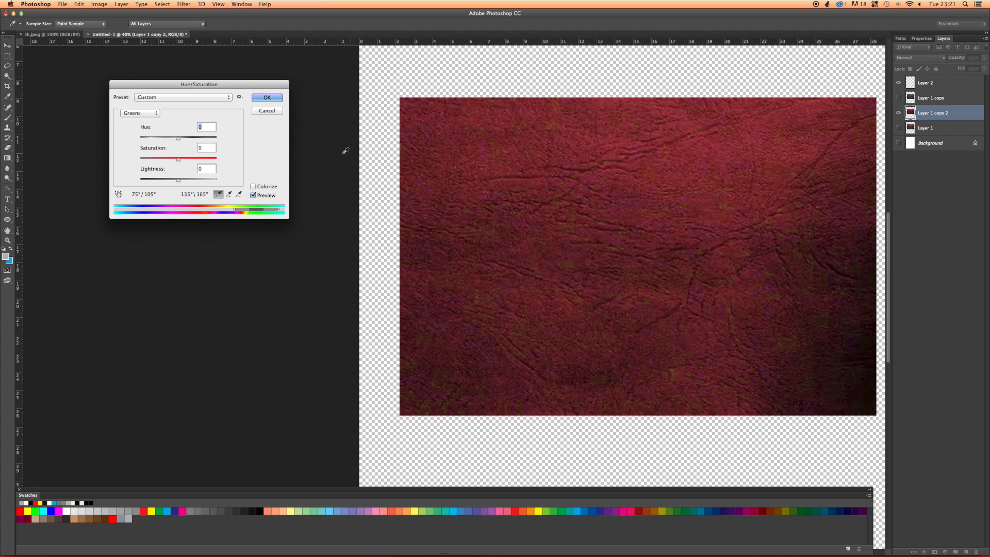
{"action": "left_click_drag", "start_coordinate": [179, 138], "coordinate": [154, 139]}
{"action": "left_click", "coordinate": [142, 114]}
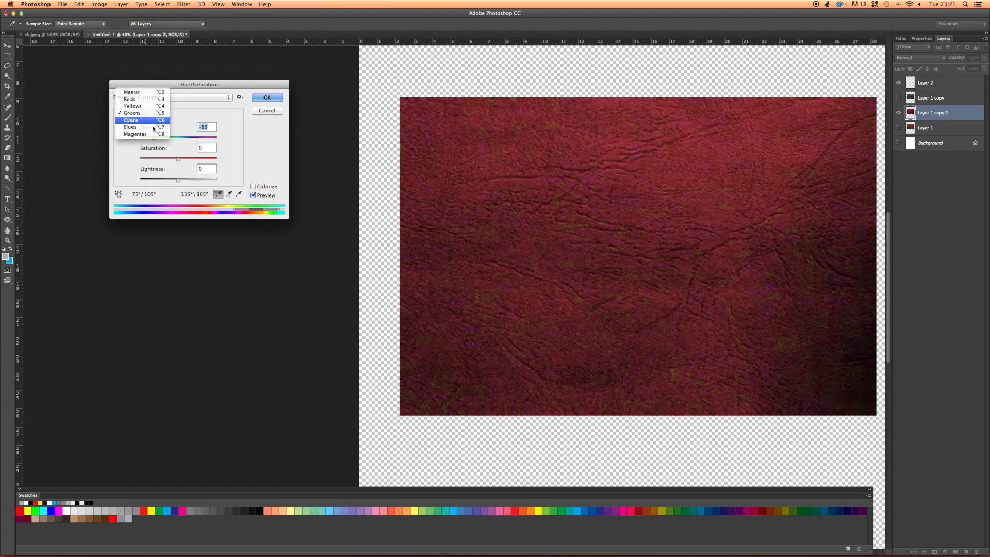
{"action": "left_click", "coordinate": [155, 122]}
{"action": "mouse_move", "coordinate": [179, 160]}
{"action": "left_mouse_down"}
{"action": "mouse_move", "coordinate": [156, 160]}
{"action": "mouse_move", "coordinate": [196, 160]}
{"action": "left_mouse_up"}
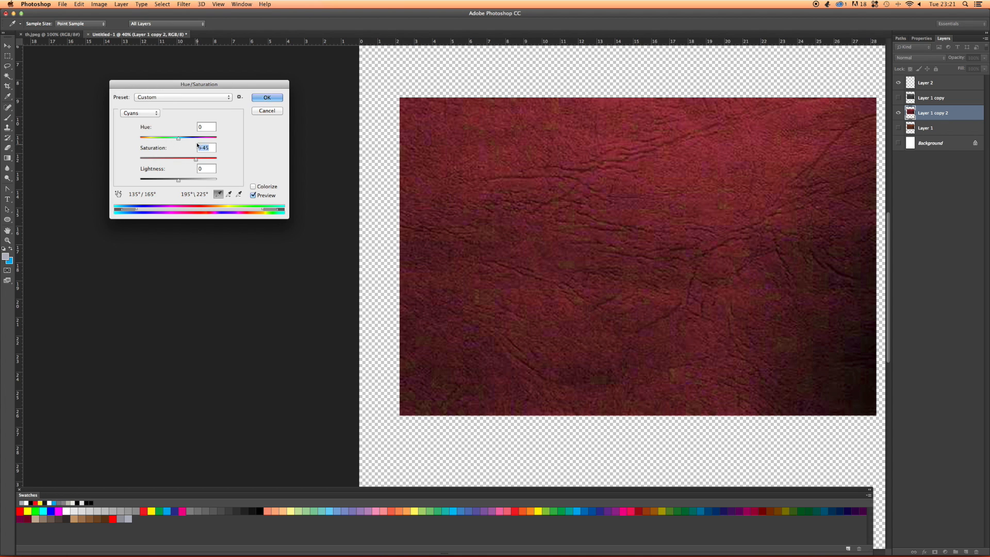
{"action": "left_click", "coordinate": [262, 112]}
{"action": "key", "text": "e"}
{"action": "scroll", "coordinate": [434, 141], "scroll_direction": "right", "scroll_amount": 5}
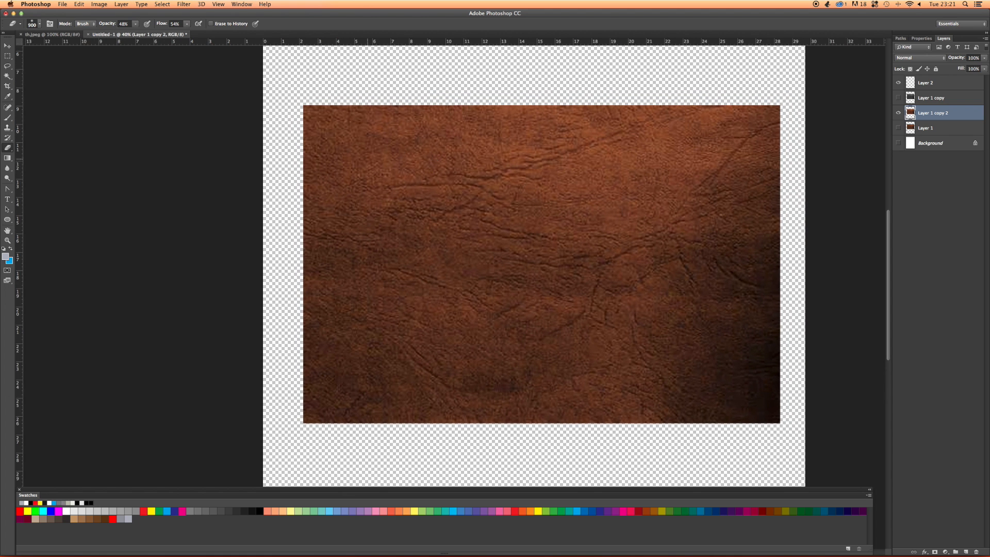
{"action": "scroll", "coordinate": [492, 164], "scroll_direction": "right", "scroll_amount": 2}
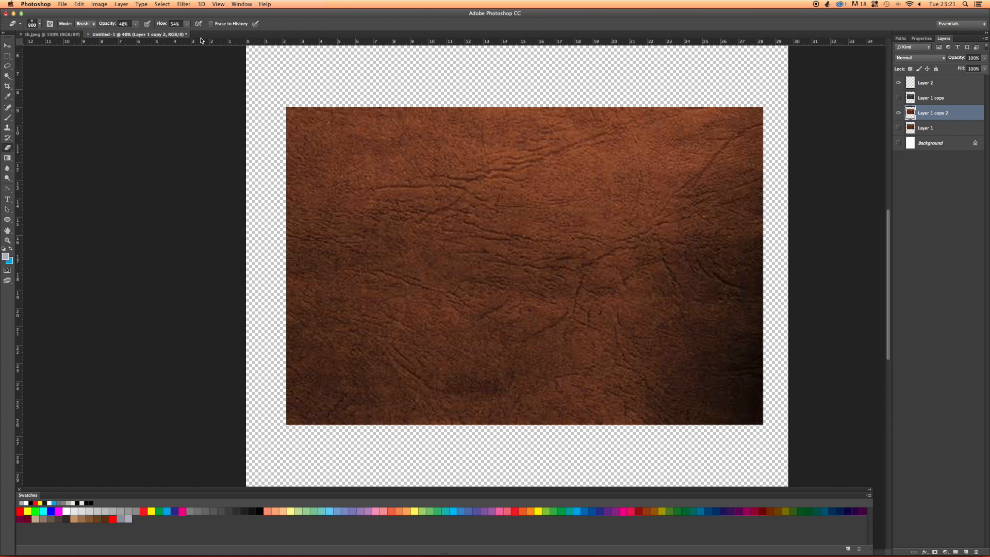
- Posterize Layer 1 copy 2 at 29 levels
{"action": "left_click", "coordinate": [160, 6]}
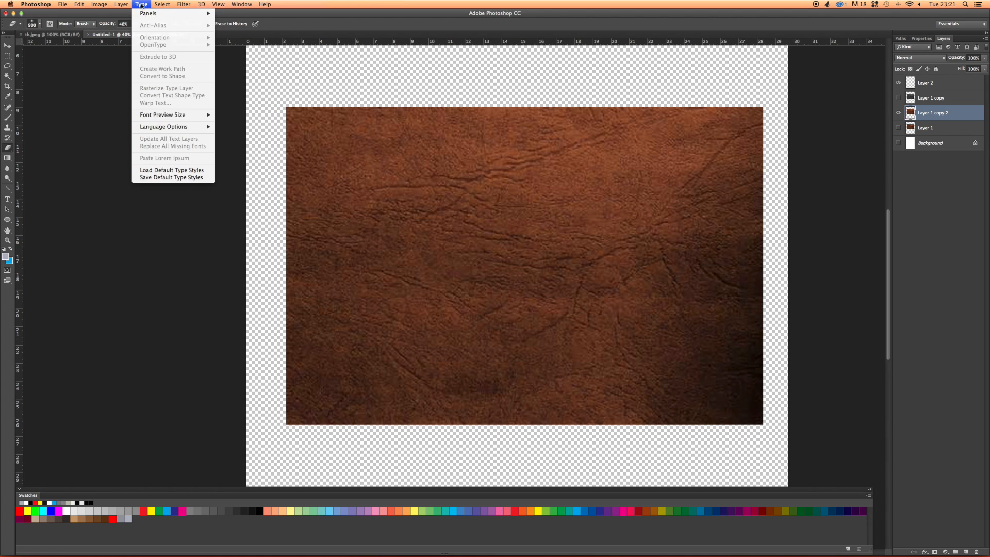
{"action": "mouse_move", "coordinate": [99, 4]}
{"action": "mouse_move", "coordinate": [105, 26]}
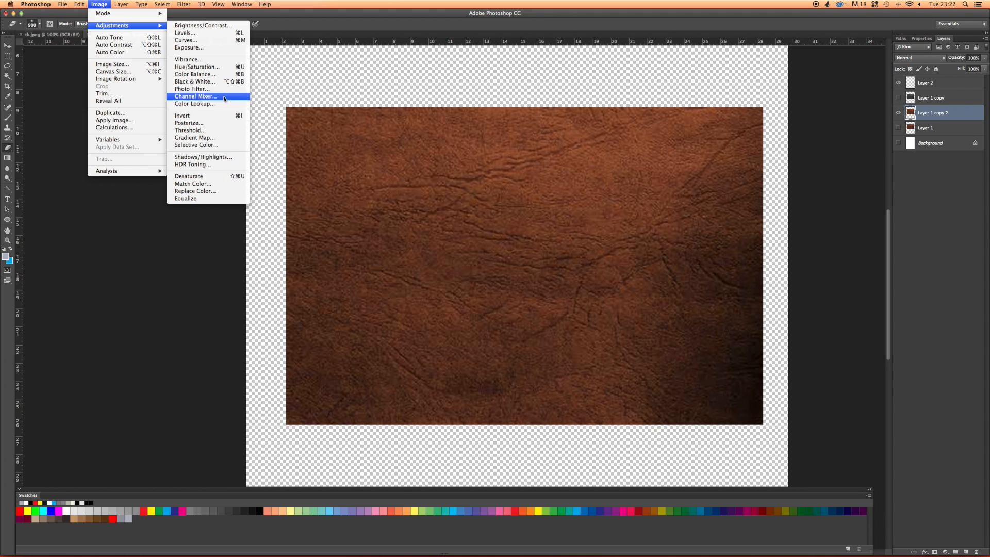
{"action": "left_click", "coordinate": [189, 123]}
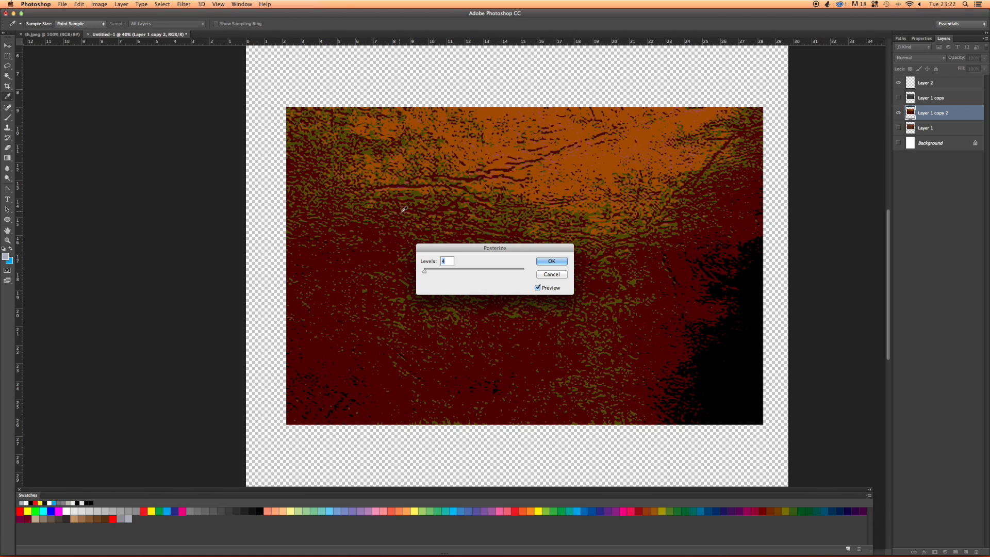
{"action": "left_click_drag", "start_coordinate": [419, 245], "coordinate": [93, 112]}
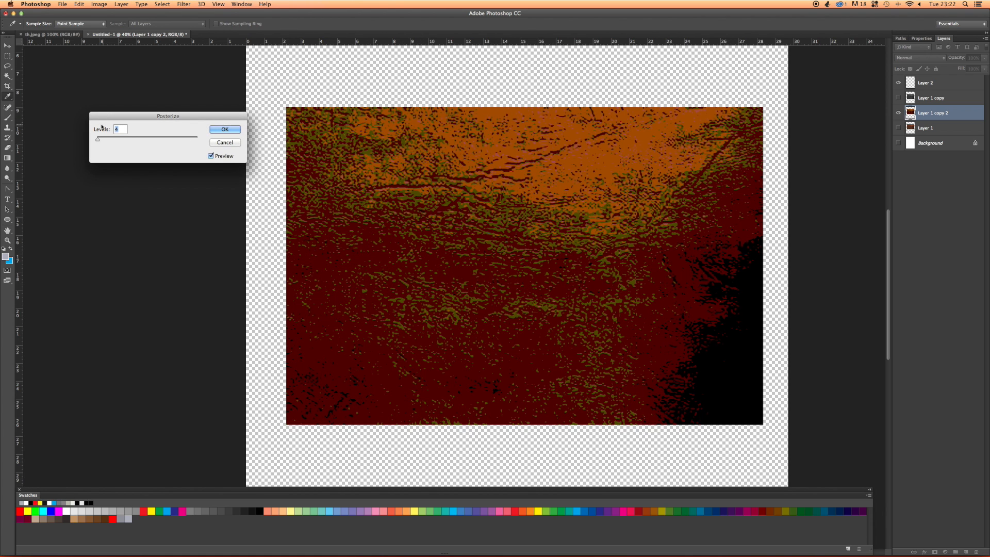
{"action": "mouse_move", "coordinate": [98, 138]}
{"action": "left_mouse_down"}
{"action": "mouse_move", "coordinate": [212, 142]}
{"action": "mouse_move", "coordinate": [108, 137]}
{"action": "left_mouse_up"}
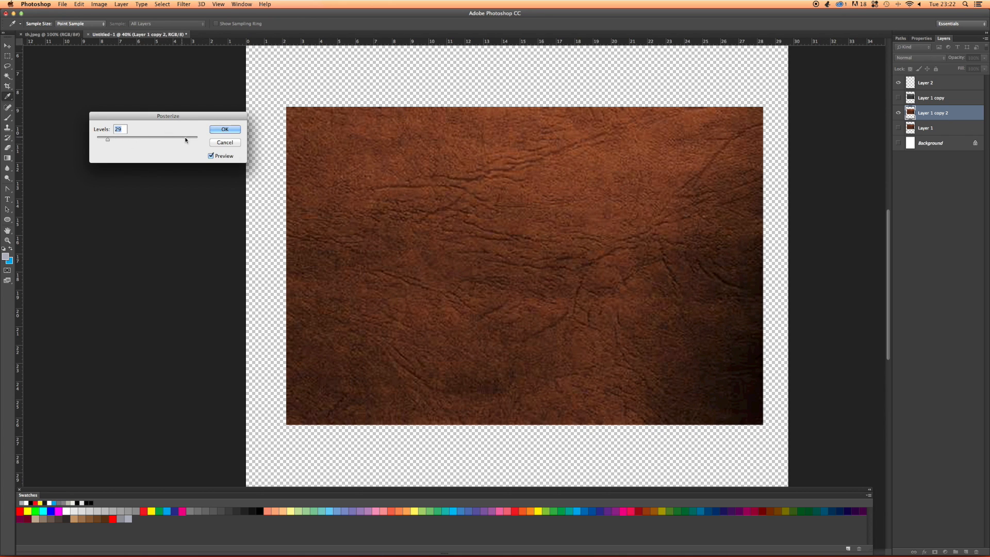
{"action": "left_click", "coordinate": [224, 130]}
{"action": "key", "text": "e"}
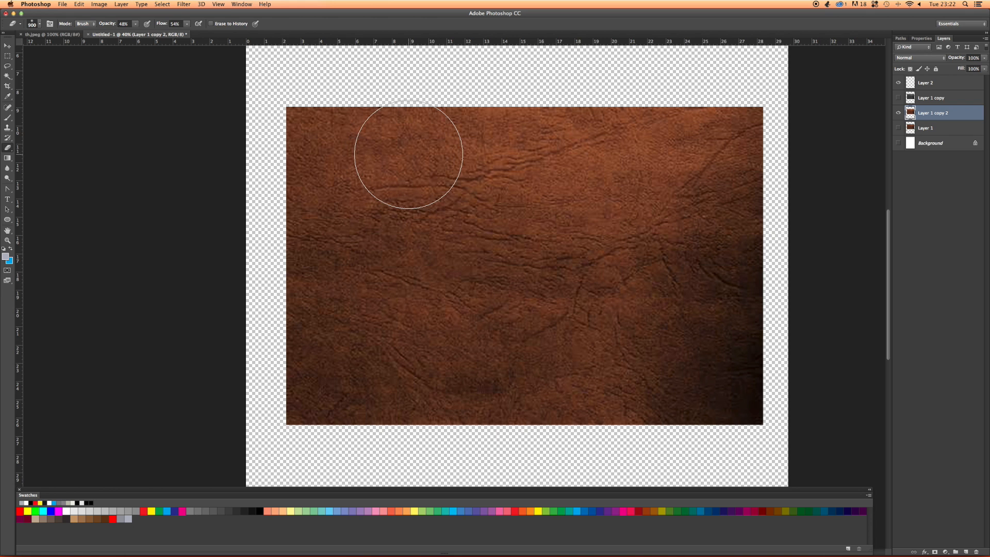
{"action": "left_click_drag", "start_coordinate": [421, 148], "coordinate": [365, 159]}
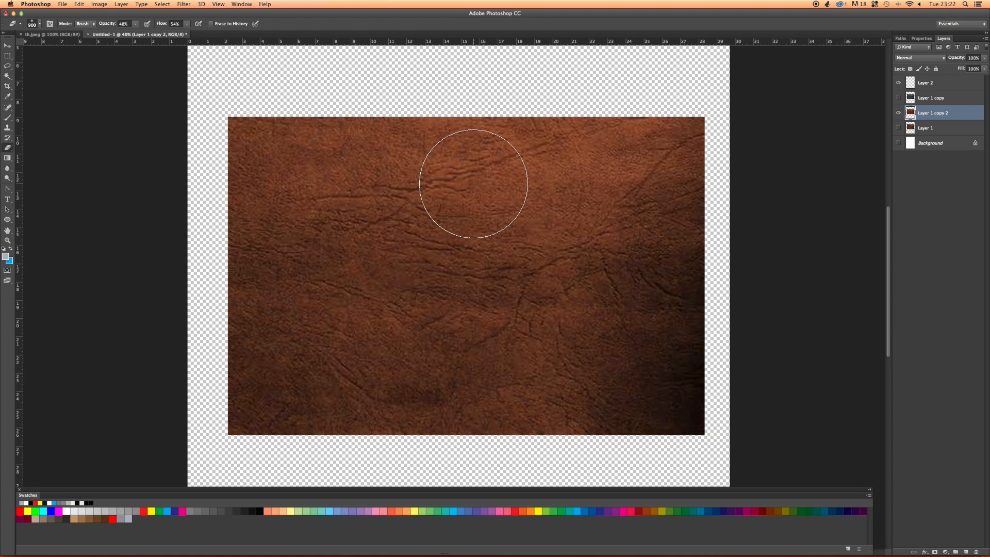
- Draw an open four-point path with straight segments across the lower half of the leather using the Pen tool
{"action": "key", "text": "p"}
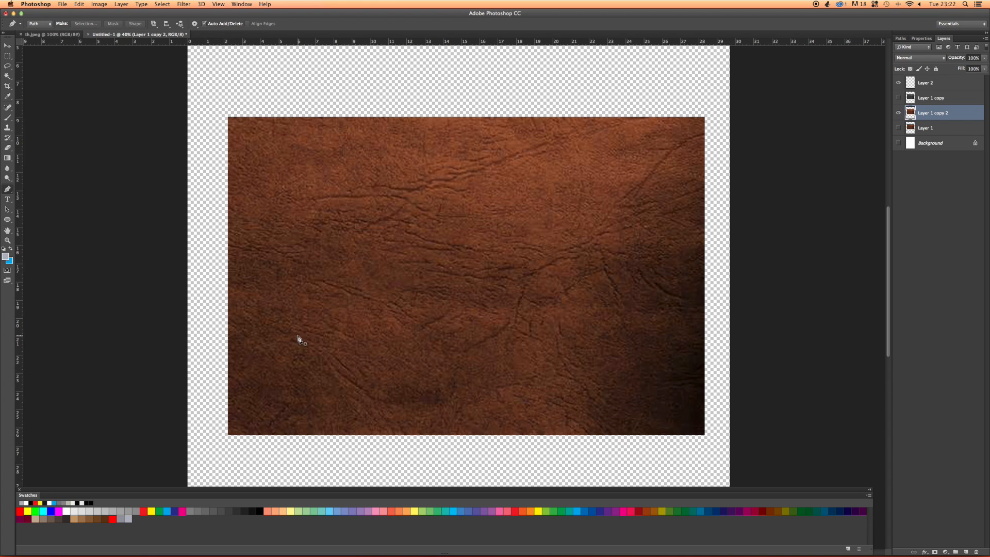
{"action": "left_click", "coordinate": [254, 357]}
{"action": "left_click", "coordinate": [382, 268]}
{"action": "left_click", "coordinate": [518, 255]}
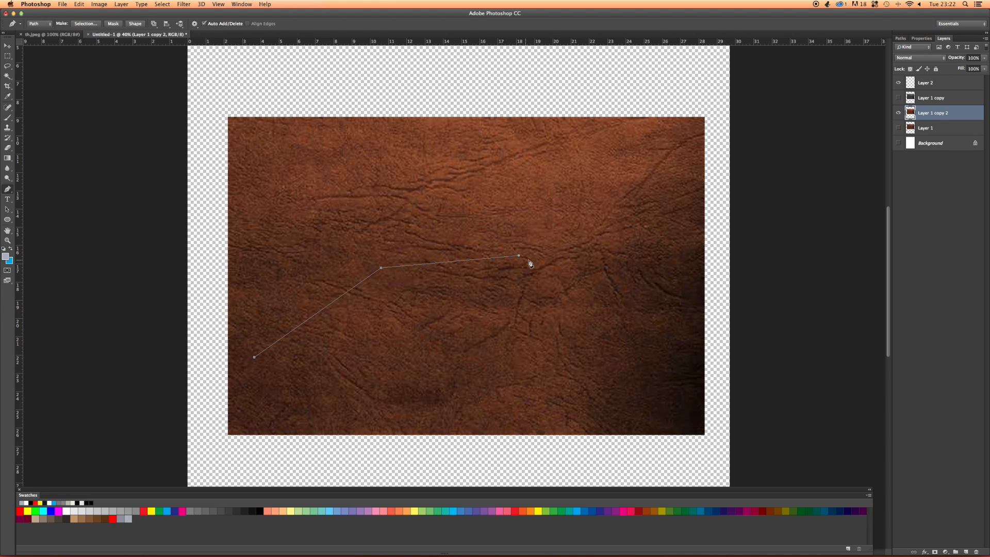
{"action": "left_click", "coordinate": [607, 325]}
- Convert the path's two middle corner points to smooth points so the segment between them arches
{"action": "left_click", "coordinate": [7, 190]}
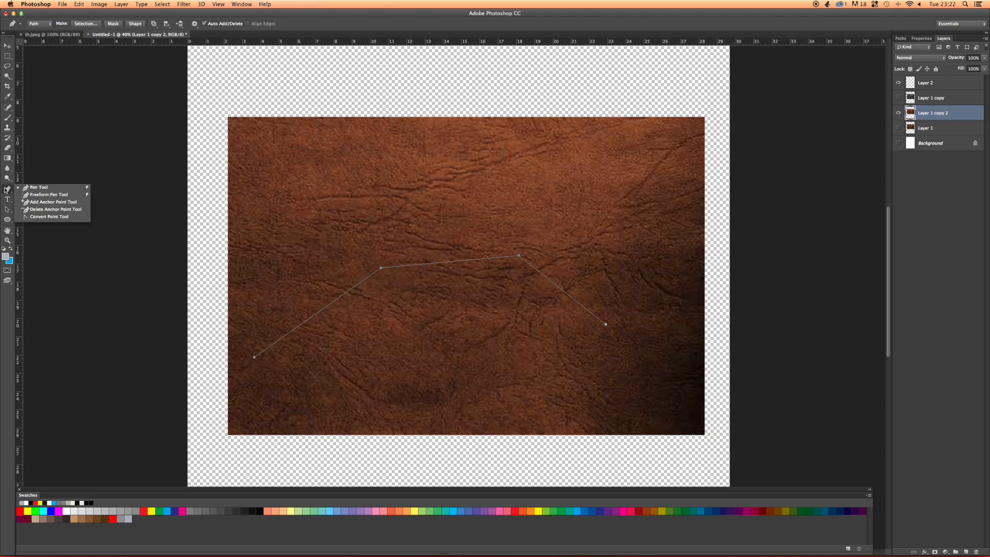
{"action": "left_click", "coordinate": [46, 217]}
{"action": "left_click_drag", "start_coordinate": [380, 268], "coordinate": [425, 236]}
{"action": "left_click_drag", "start_coordinate": [518, 257], "coordinate": [546, 277]}
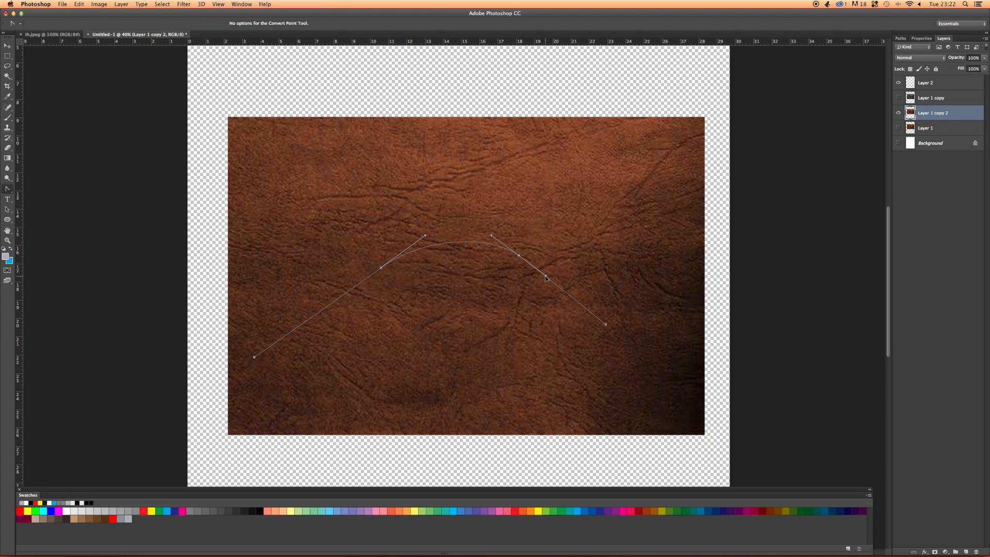
{"action": "key", "text": "a"}
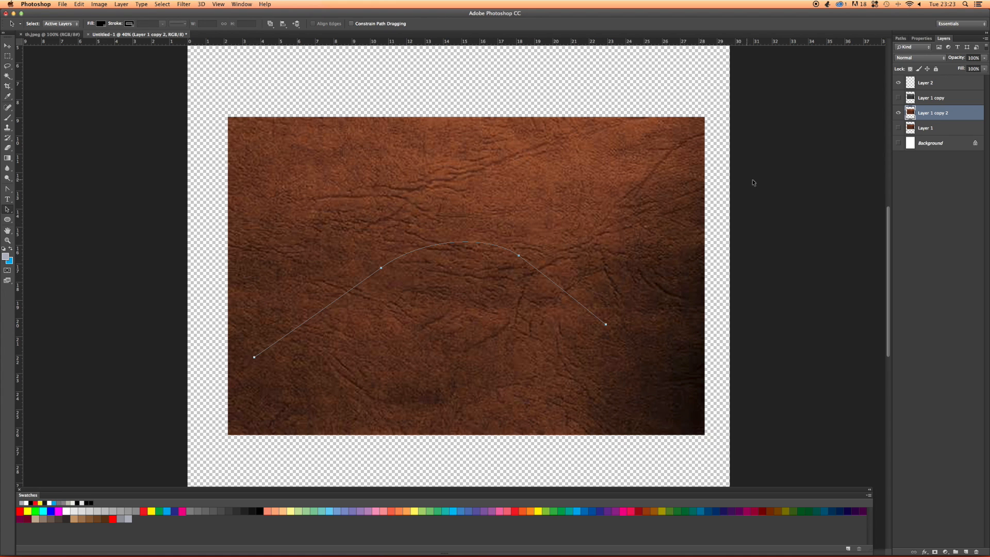
- Hide Layer 1 copy 2, then show and select the desaturated Layer 1 copy
{"action": "left_click", "coordinate": [898, 114]}
{"action": "left_click", "coordinate": [899, 99]}
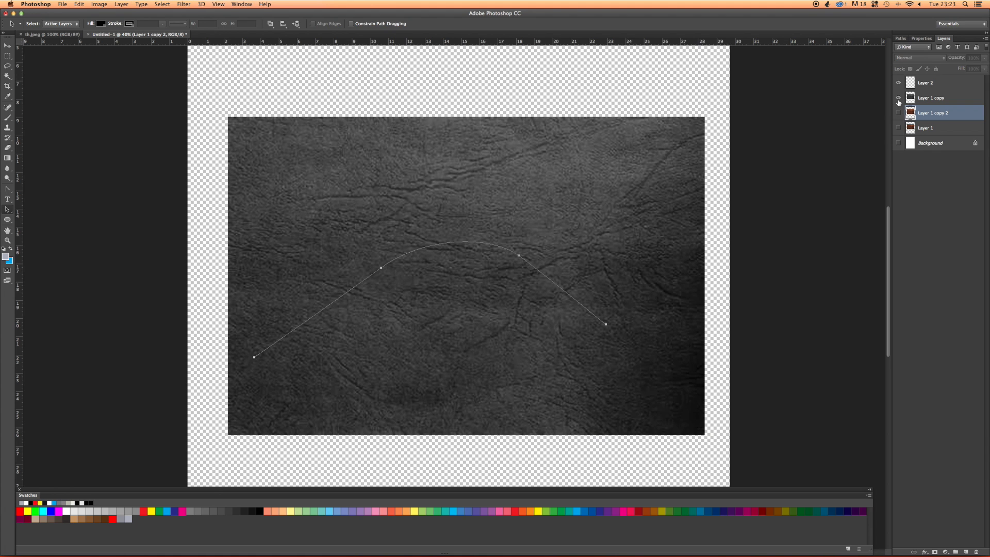
{"action": "left_click", "coordinate": [916, 99]}
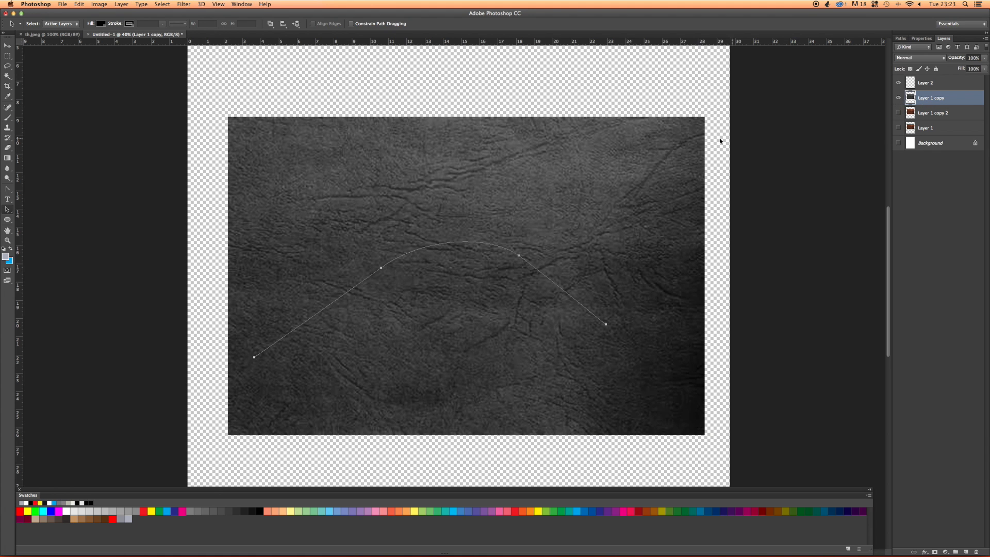
- Set the Brush tool to a hard round tip with 100% hardness and a size of 5 px
{"action": "key", "text": "b"}
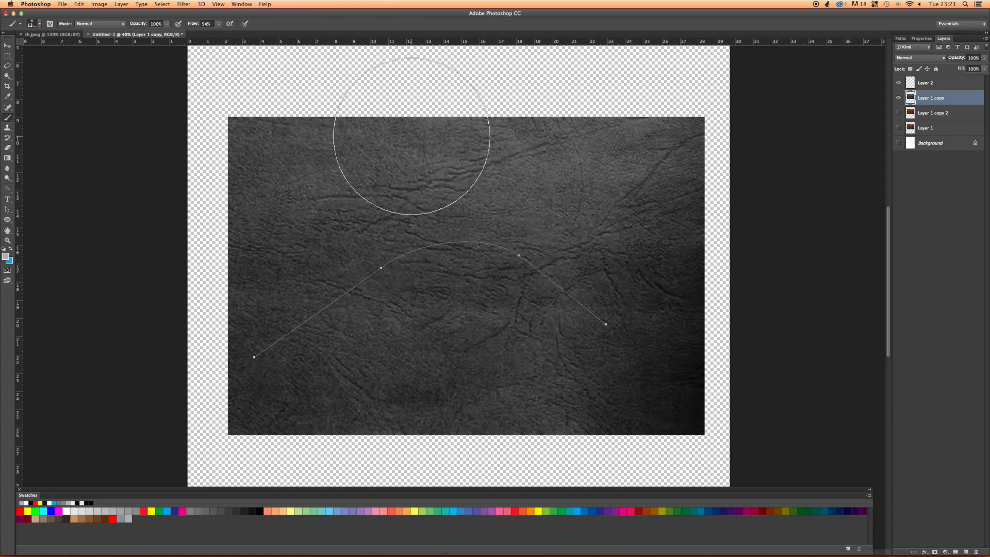
{"action": "right_click", "coordinate": [427, 148]}
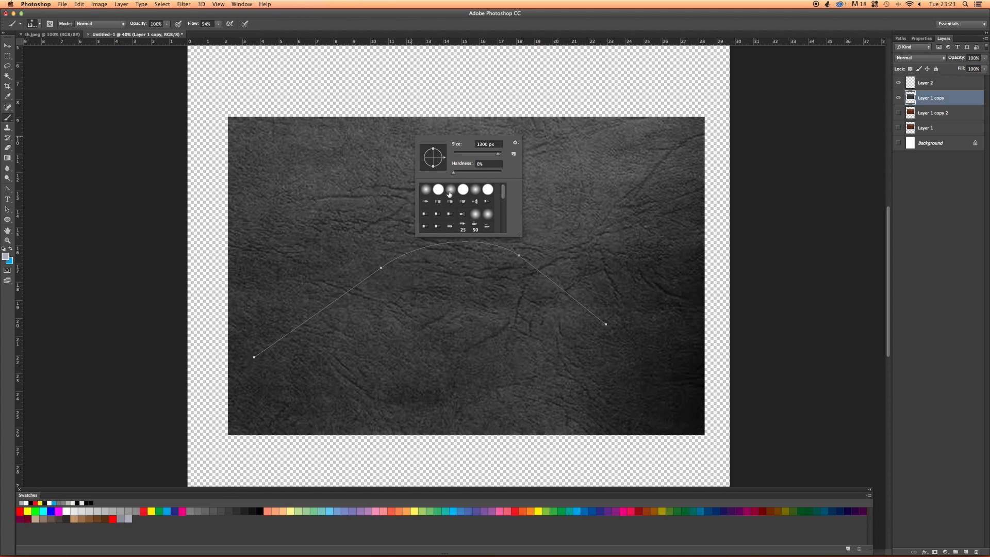
{"action": "left_click", "coordinate": [441, 193]}
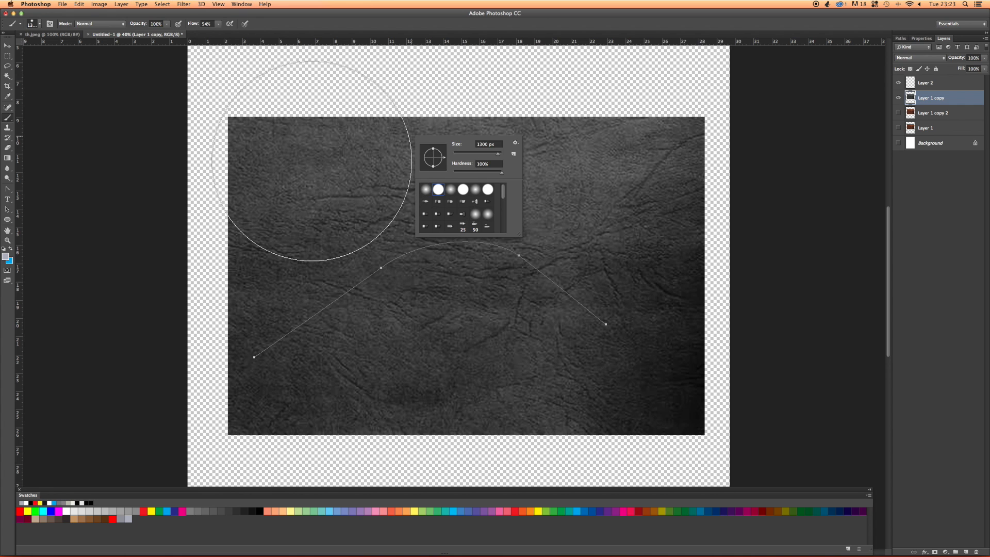
{"action": "left_click", "coordinate": [87, 156]}
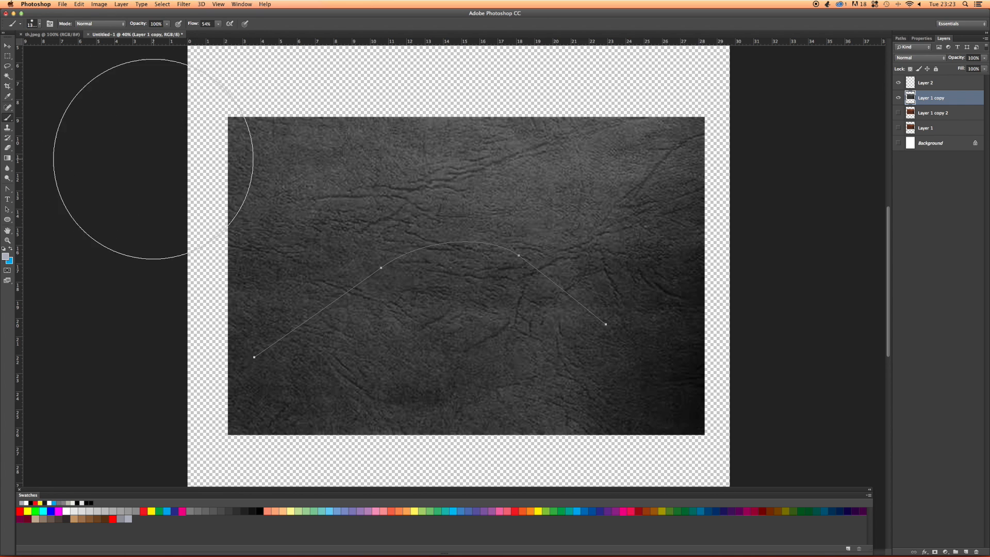
{"action": "key", "text": "bracketleft"}
{"action": "key", "text": "bracketleft"}
{"action": "key", "text": "bracketleft"}
{"action": "key", "text": "bracketleft"}
{"action": "key", "text": "bracketleft"}
{"action": "key", "text": "bracketleft"}
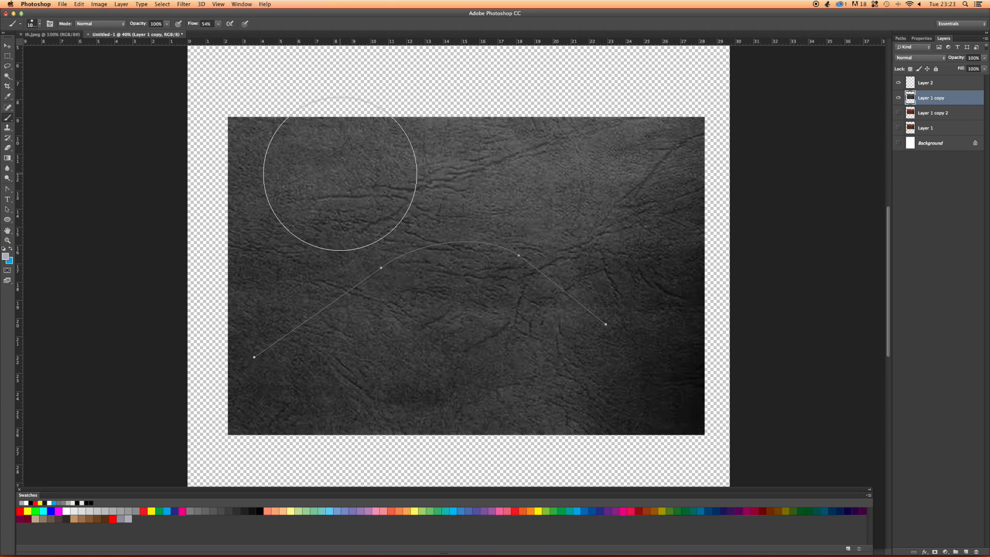
{"action": "key", "text": "bracketleft"}
{"action": "key", "text": "bracketleft"}
{"action": "key", "text": "bracketleft"}
{"action": "key", "text": "bracketleft"}
{"action": "key", "text": "bracketleft"}
{"action": "key", "text": "bracketleft"}
{"action": "key", "text": "bracketleft"}
{"action": "key", "text": "bracketleft"}
{"action": "key", "text": "bracketleft"}
{"action": "key", "text": "bracketleft"}
{"action": "key", "text": "bracketleft"}
{"action": "key", "text": "bracketleft"}
{"action": "key", "text": "bracketleft"}
{"action": "key", "text": "bracketleft"}
{"action": "key", "text": "bracketleft"}
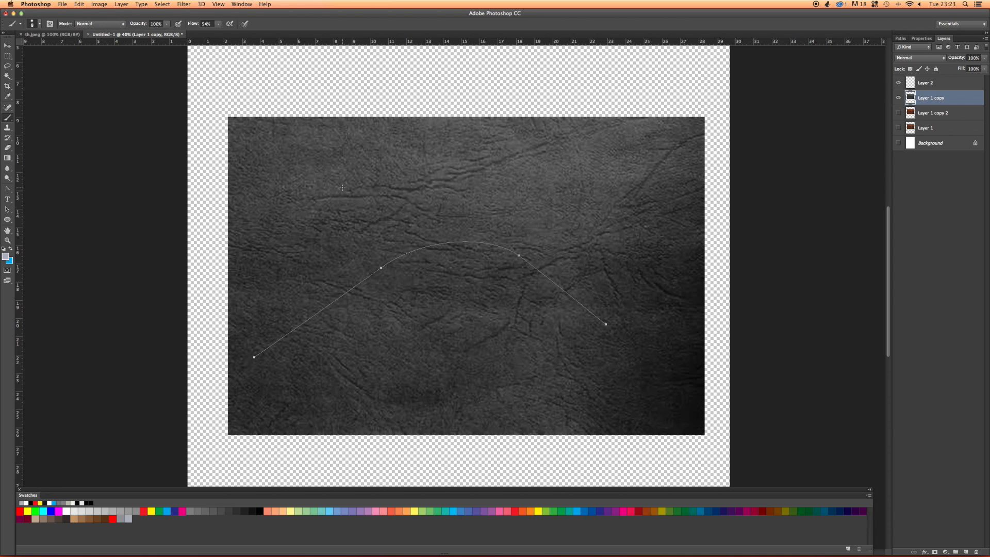
{"action": "key", "text": "super+z"}
{"action": "right_click", "coordinate": [361, 193]}
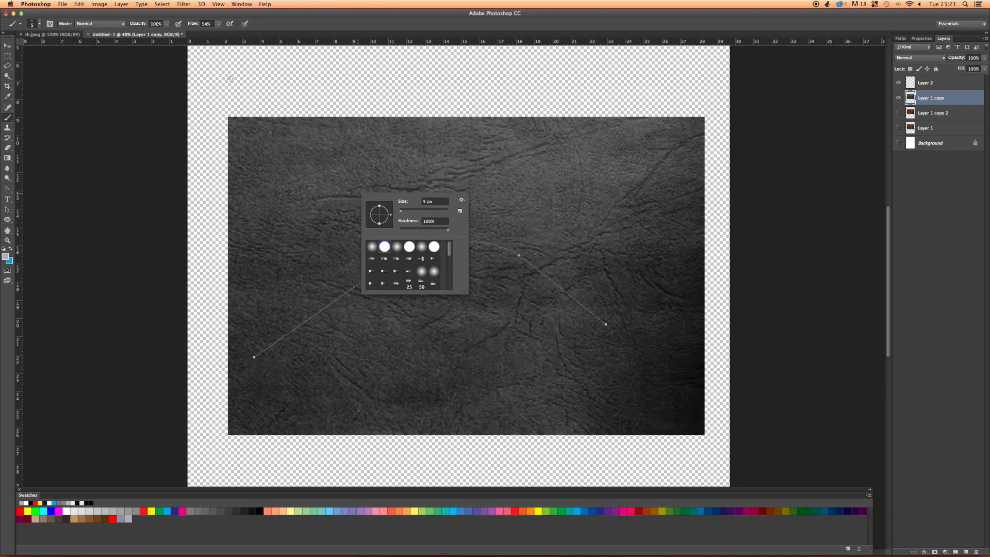
- Set the brush flow to 100%
{"action": "left_click", "coordinate": [219, 25]}
{"action": "left_click_drag", "start_coordinate": [220, 31], "coordinate": [272, 32]}
{"action": "left_click", "coordinate": [288, 24]}
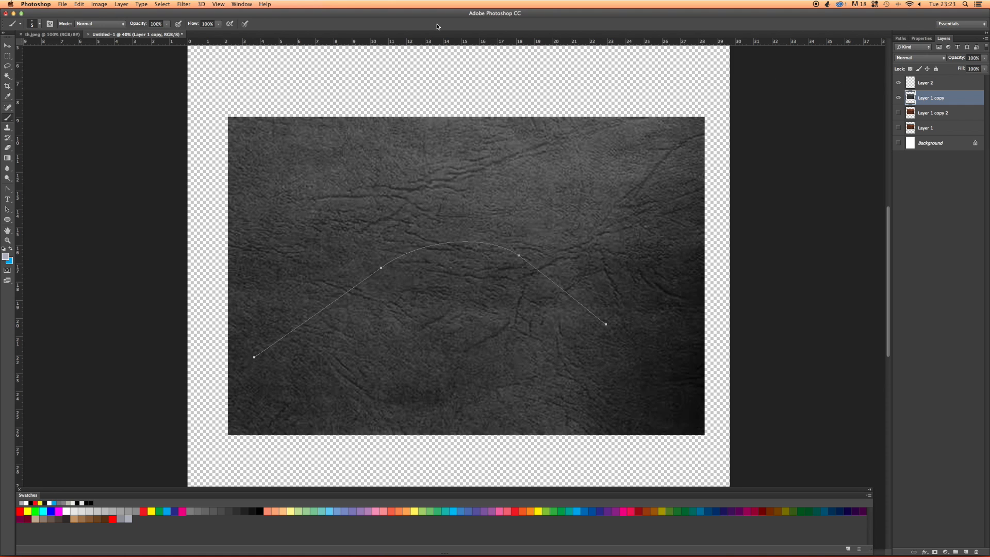
- Display the brush presets, browse them and choose the hard round brush
{"action": "left_click", "coordinate": [242, 4]}
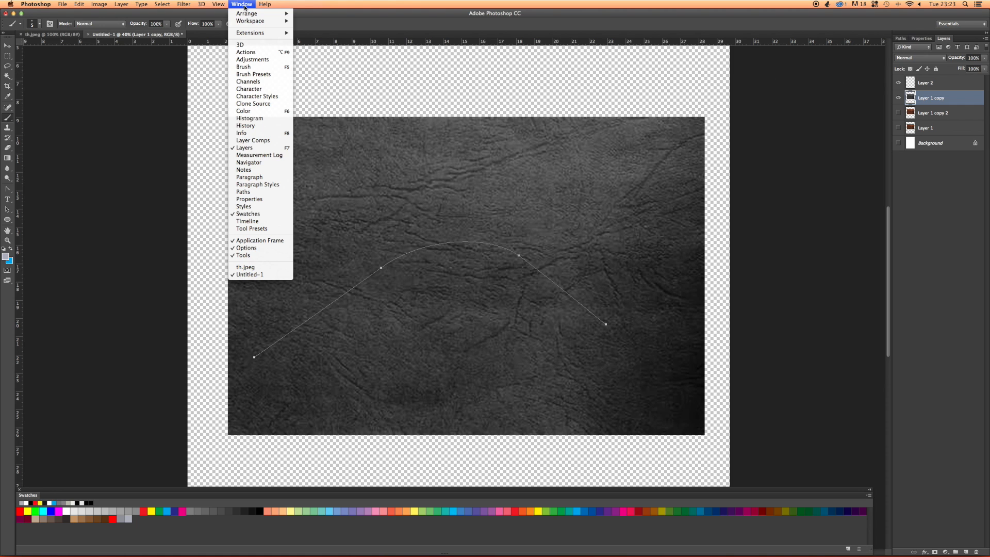
{"action": "left_click", "coordinate": [264, 76]}
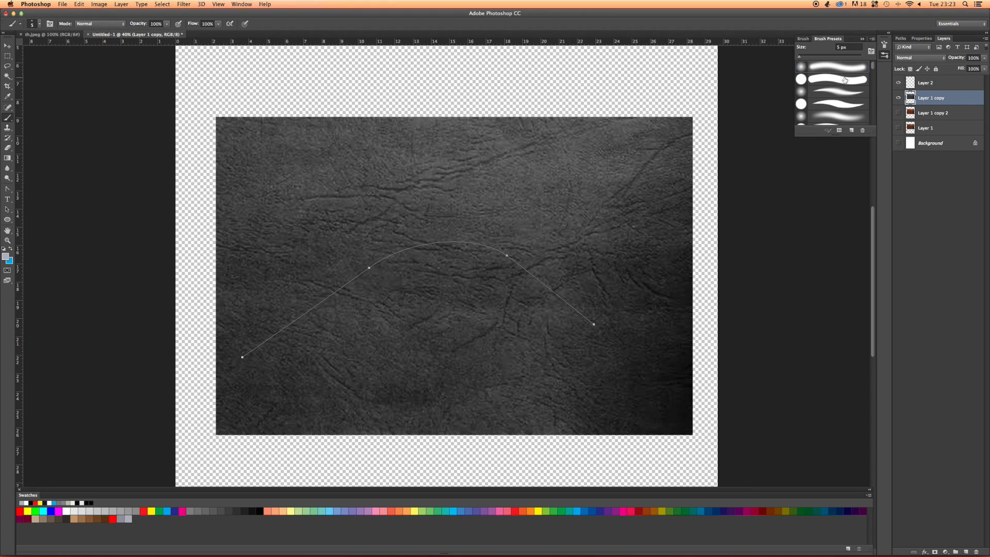
{"action": "scroll", "coordinate": [840, 99], "scroll_direction": "down", "scroll_amount": 2}
{"action": "scroll", "coordinate": [841, 99], "scroll_direction": "down", "scroll_amount": 2}
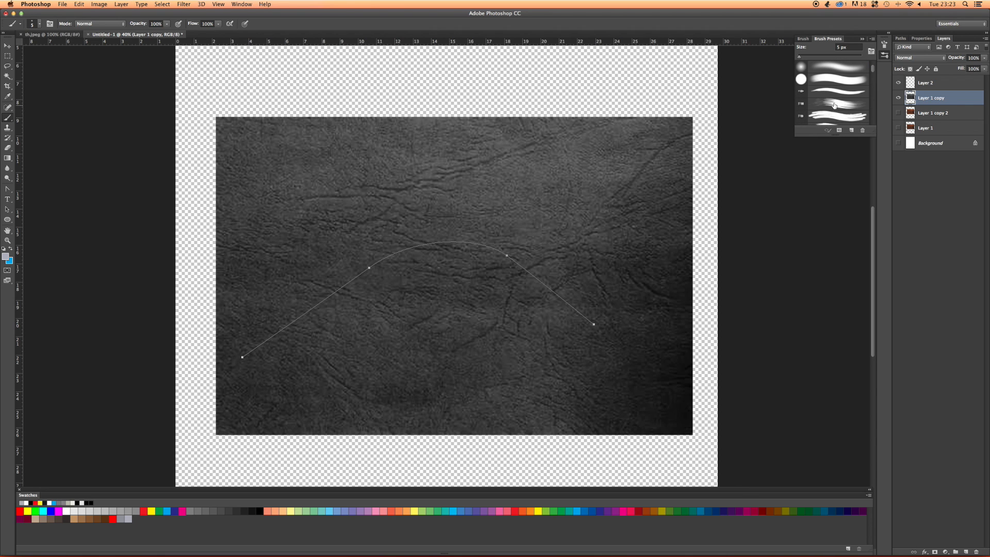
{"action": "scroll", "coordinate": [834, 83], "scroll_direction": "up", "scroll_amount": 2}
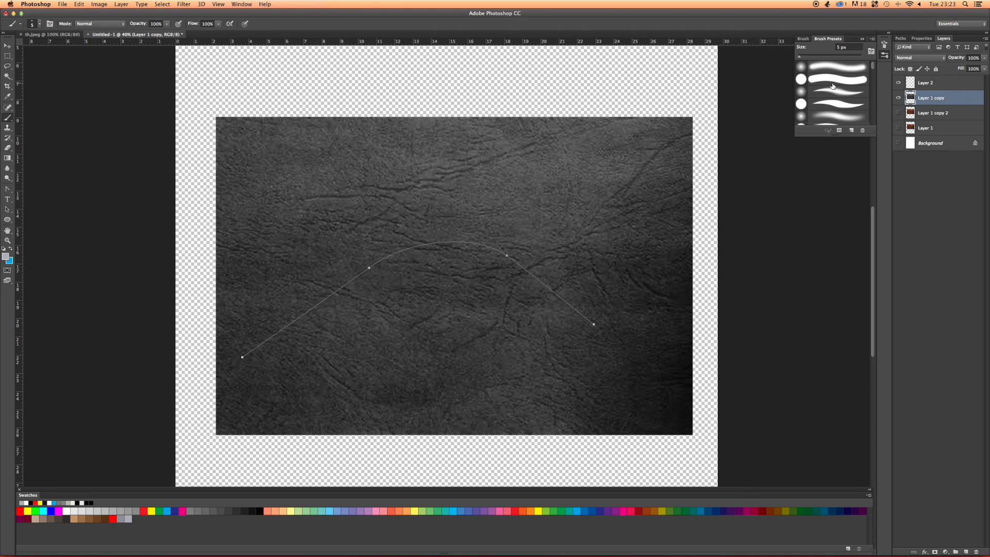
{"action": "left_click", "coordinate": [833, 81]}
- Open the detailed brush settings, widen the tip spacing to over 182% and flatten the tip into a thin ellipse
{"action": "left_click", "coordinate": [871, 52]}
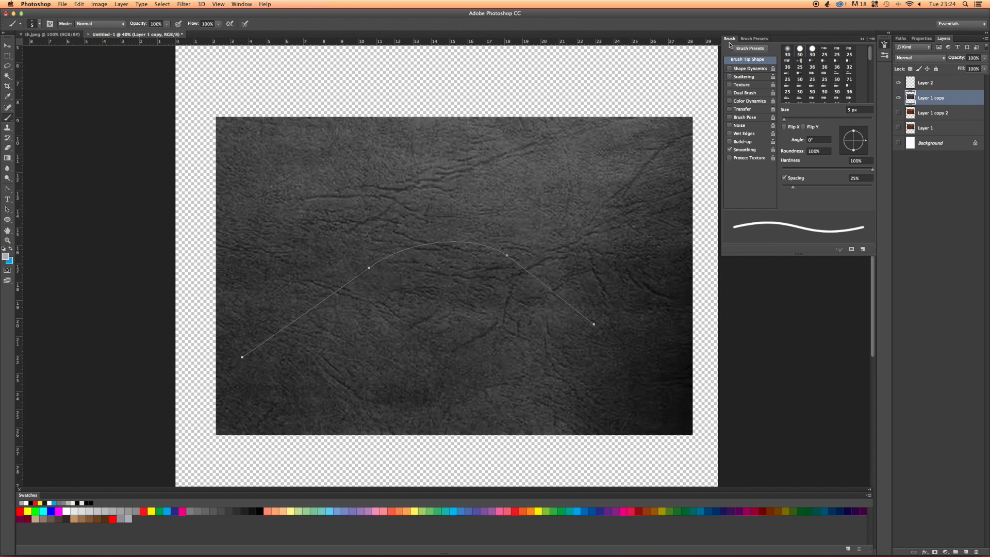
{"action": "left_click", "coordinate": [241, 4]}
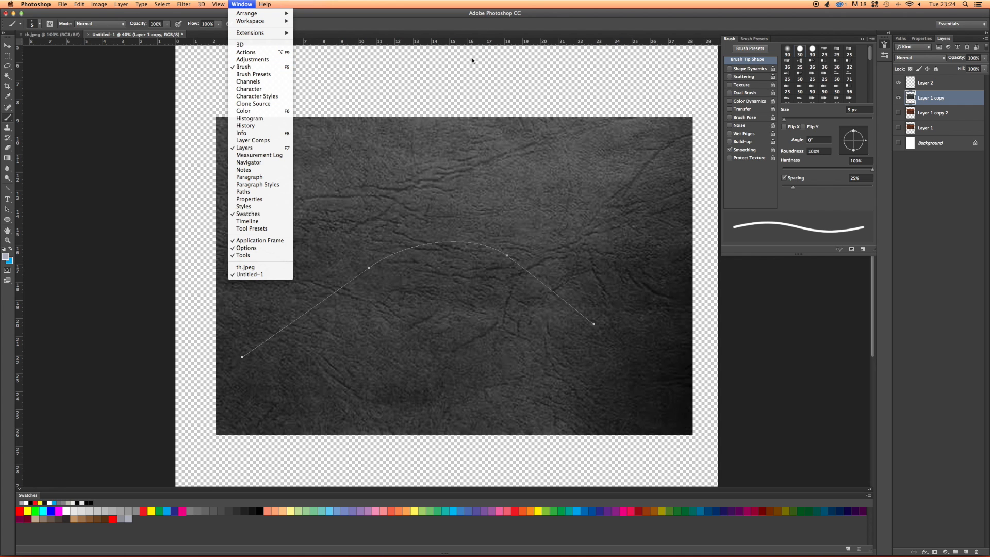
{"action": "left_click", "coordinate": [649, 24]}
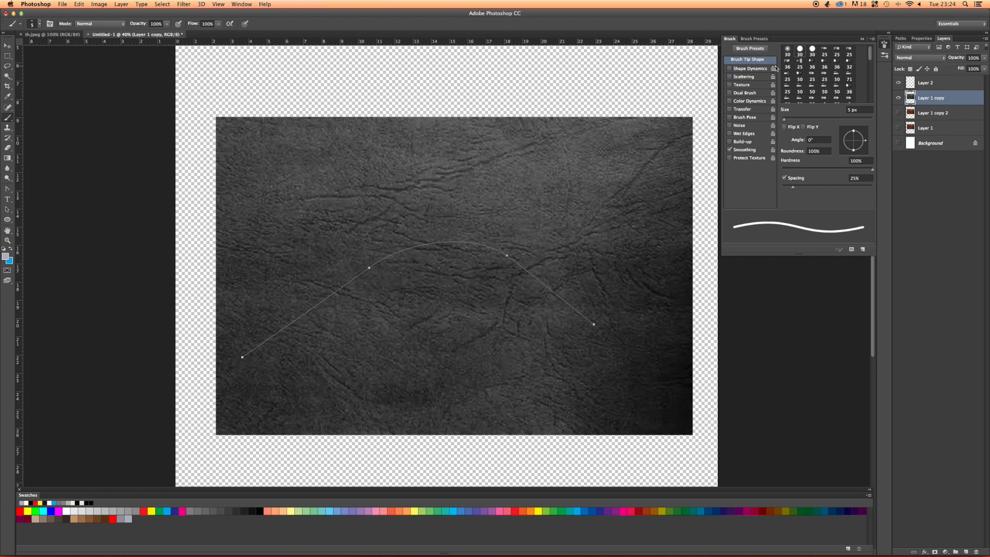
{"action": "scroll", "coordinate": [819, 72], "scroll_direction": "down", "scroll_amount": 5}
{"action": "scroll", "coordinate": [818, 72], "scroll_direction": "up", "scroll_amount": 6}
{"action": "left_click_drag", "start_coordinate": [795, 190], "coordinate": [847, 190]}
{"action": "left_click_drag", "start_coordinate": [854, 131], "coordinate": [857, 139]}
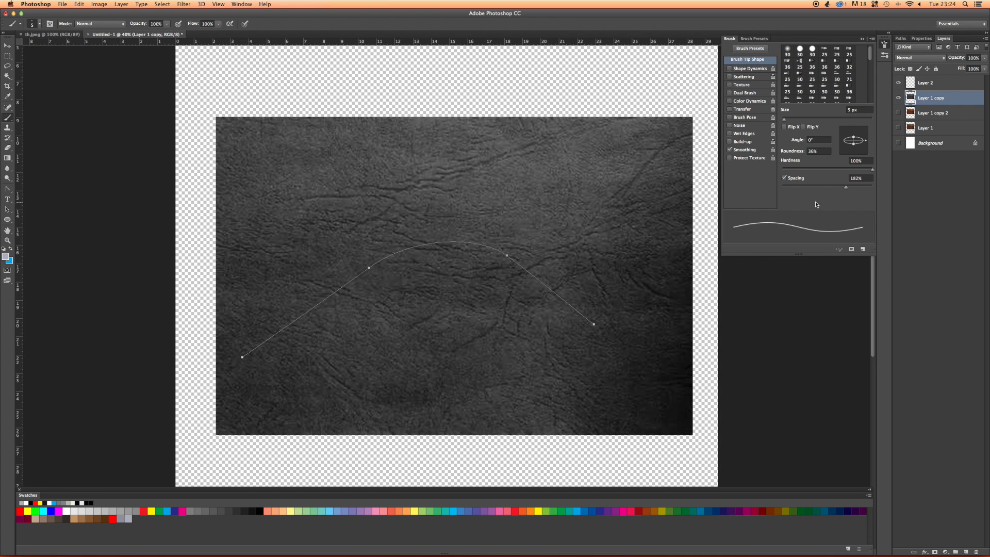
{"action": "left_click_drag", "start_coordinate": [847, 190], "coordinate": [866, 190]}
{"action": "left_click_drag", "start_coordinate": [854, 137], "coordinate": [855, 140]}
- Enable Shape Dynamics with the Angle Jitter control set to Direction, and enlarge the brush settings area
{"action": "left_click", "coordinate": [750, 69]}
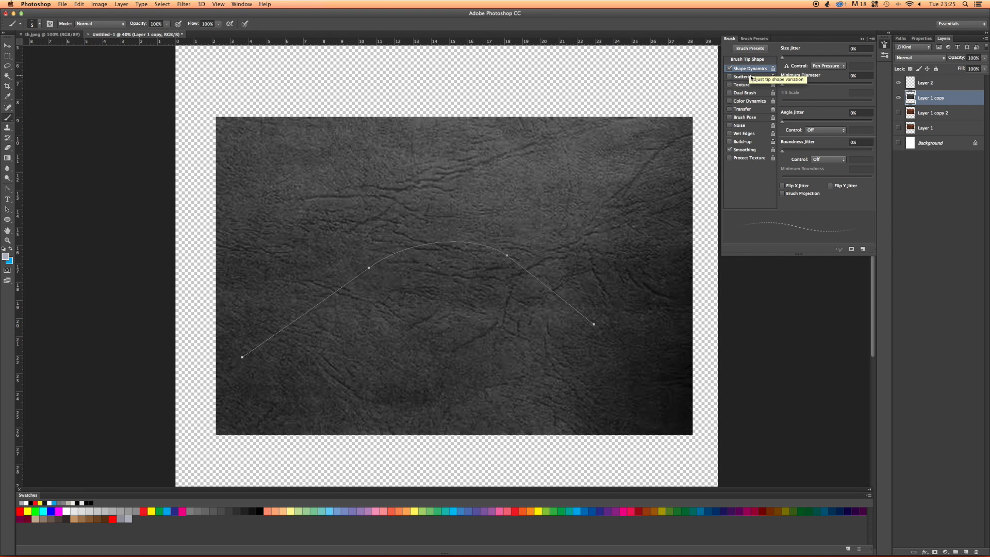
{"action": "left_click", "coordinate": [821, 160]}
{"action": "left_click", "coordinate": [820, 160]}
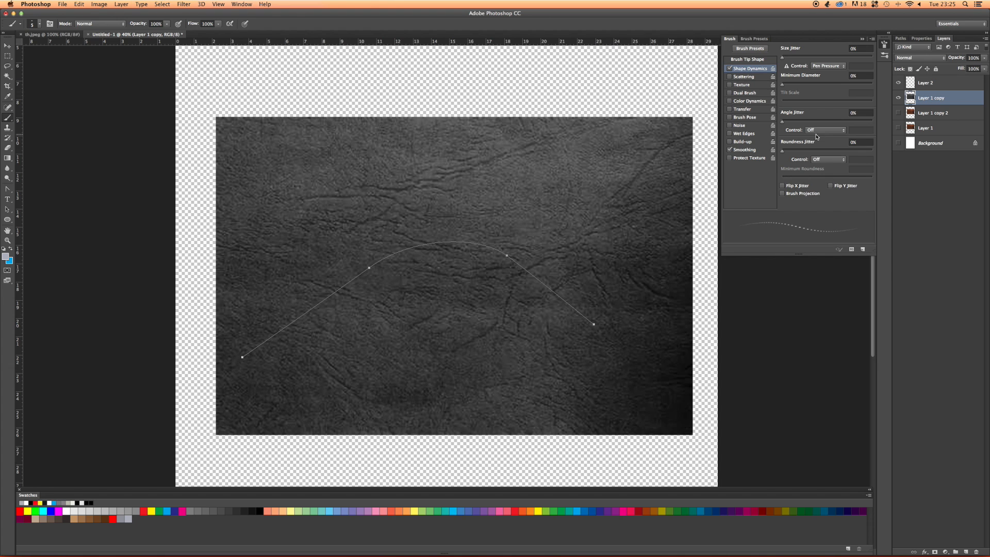
{"action": "left_click", "coordinate": [818, 133]}
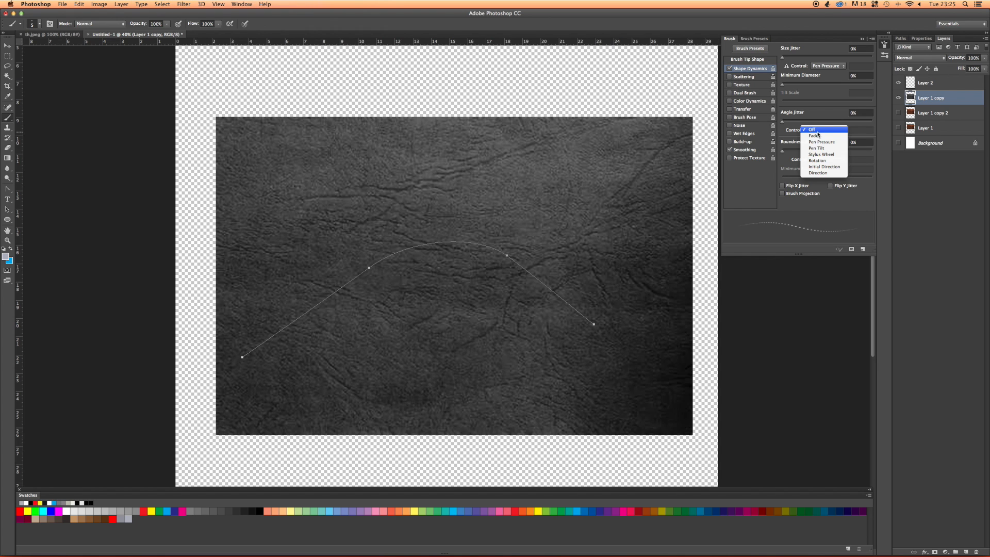
{"action": "left_click", "coordinate": [823, 173]}
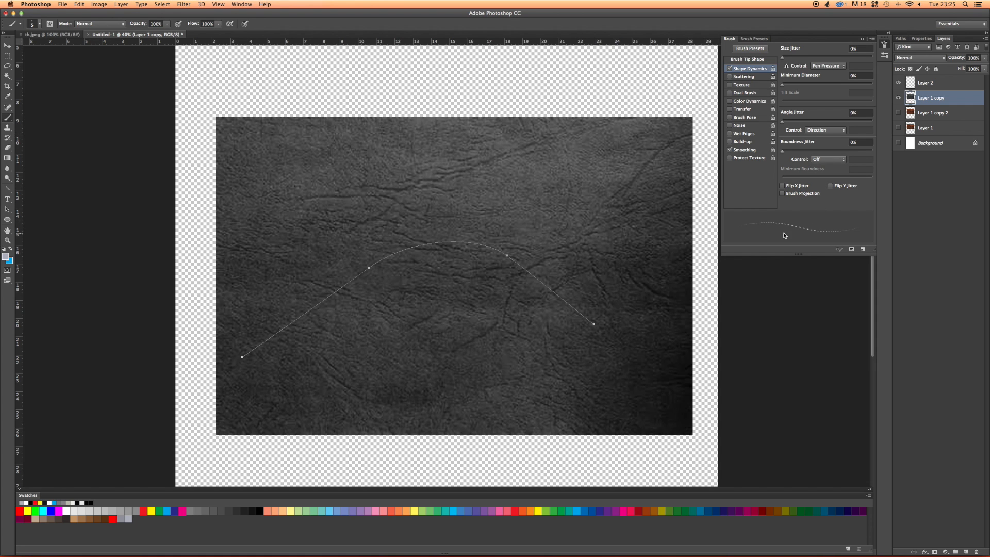
{"action": "left_click_drag", "start_coordinate": [799, 256], "coordinate": [799, 321]}
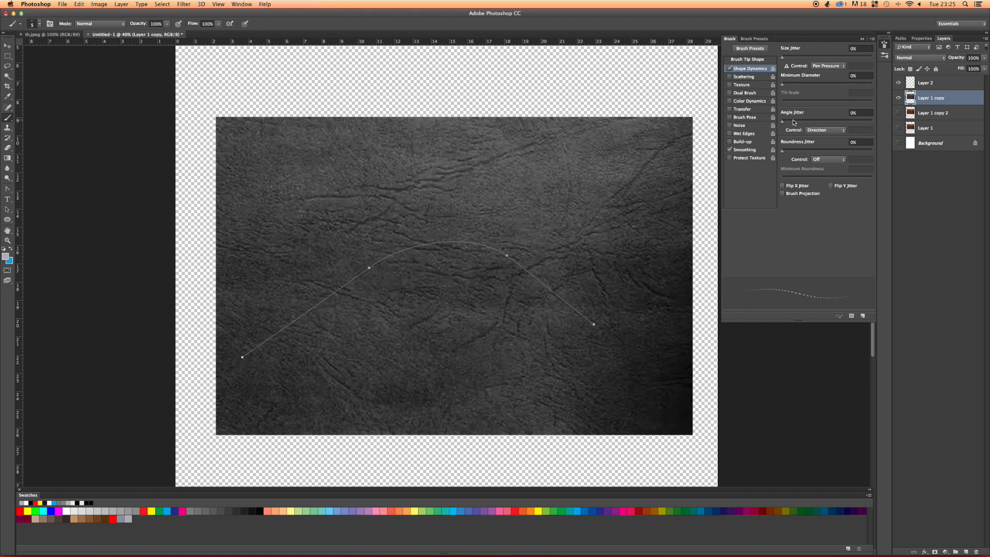
- Try Initial Direction and Pen Pressure as the Angle Jitter control, and return it to Direction
{"action": "left_click", "coordinate": [815, 134]}
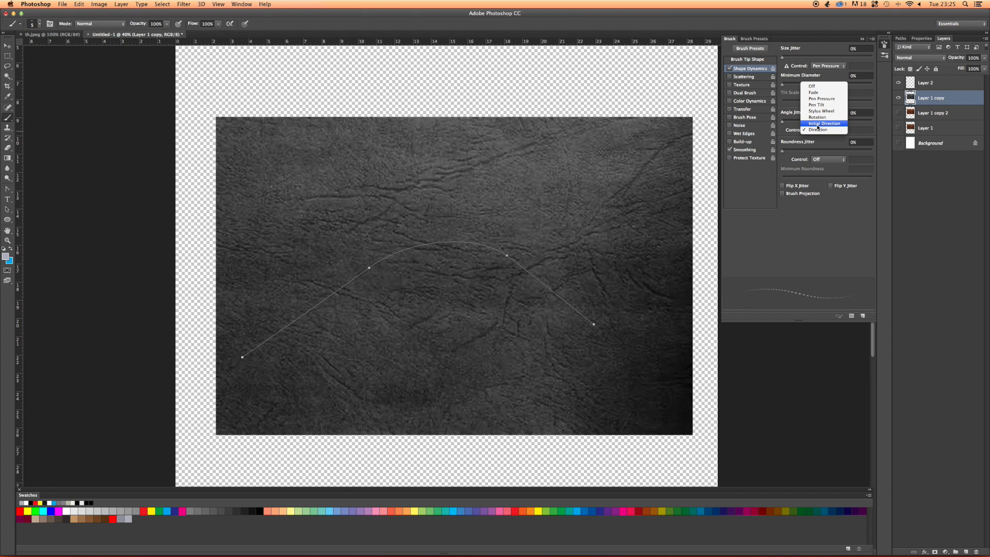
{"action": "left_click", "coordinate": [818, 124]}
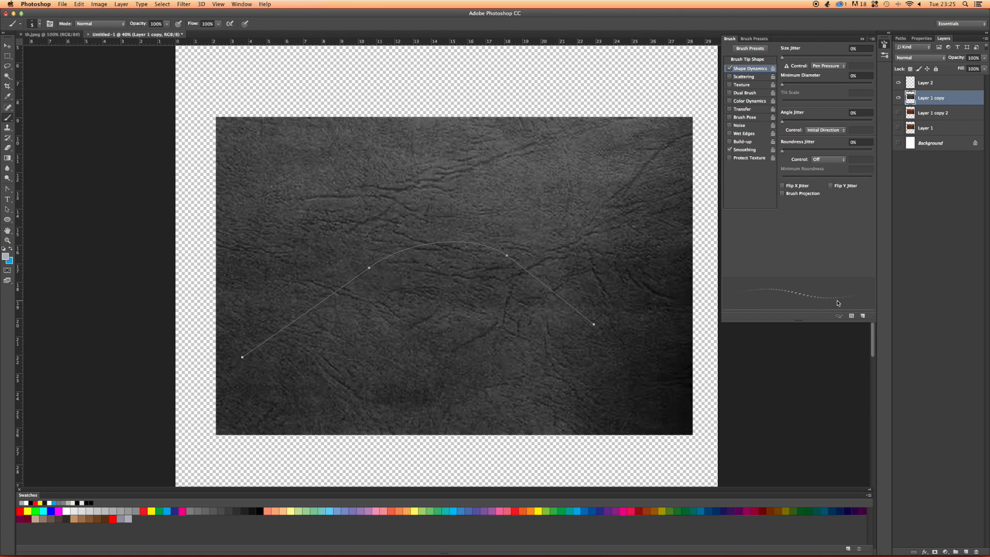
{"action": "left_click", "coordinate": [816, 132]}
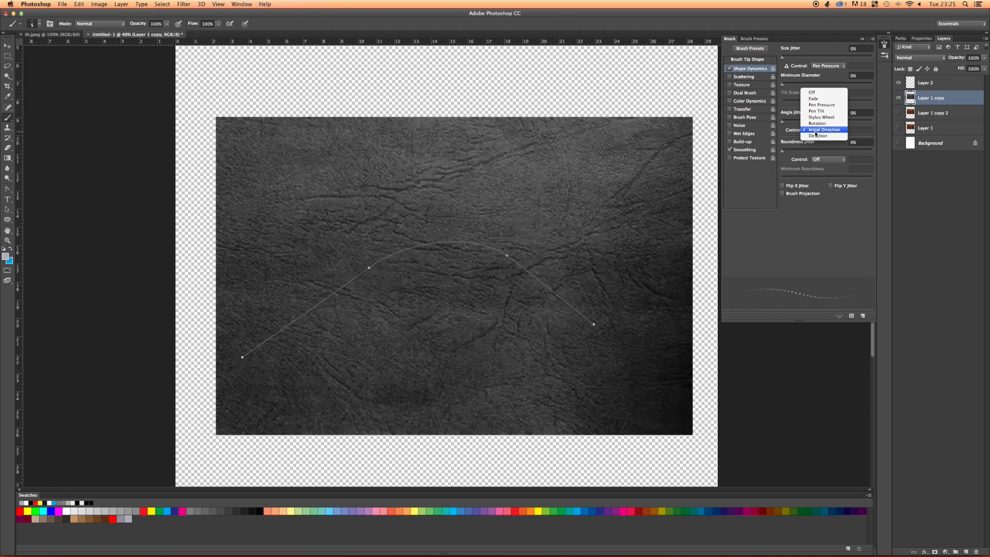
{"action": "left_click", "coordinate": [813, 104]}
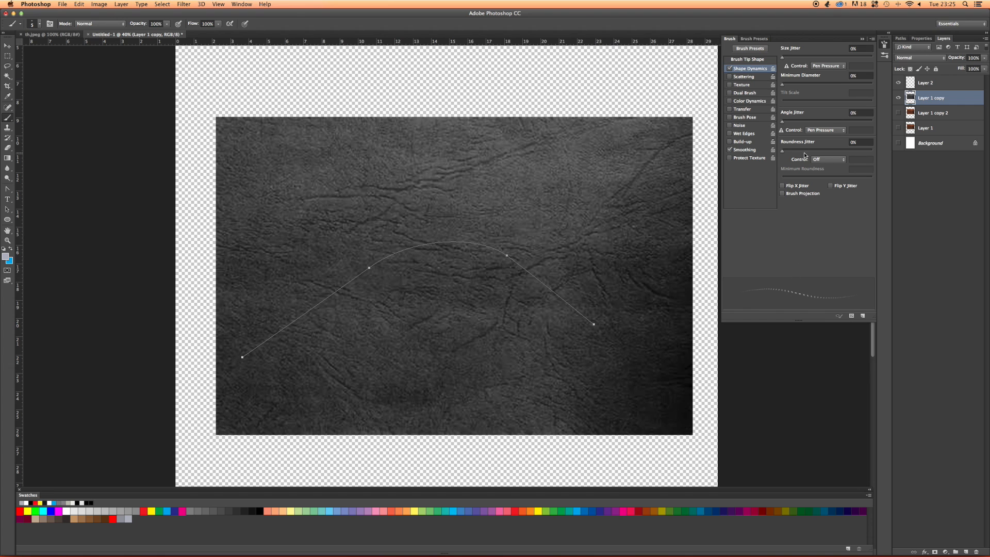
{"action": "mouse_move", "coordinate": [783, 121]}
{"action": "left_mouse_down"}
{"action": "mouse_move", "coordinate": [850, 127]}
{"action": "mouse_move", "coordinate": [780, 125]}
{"action": "left_mouse_up"}
{"action": "left_click", "coordinate": [826, 130]}
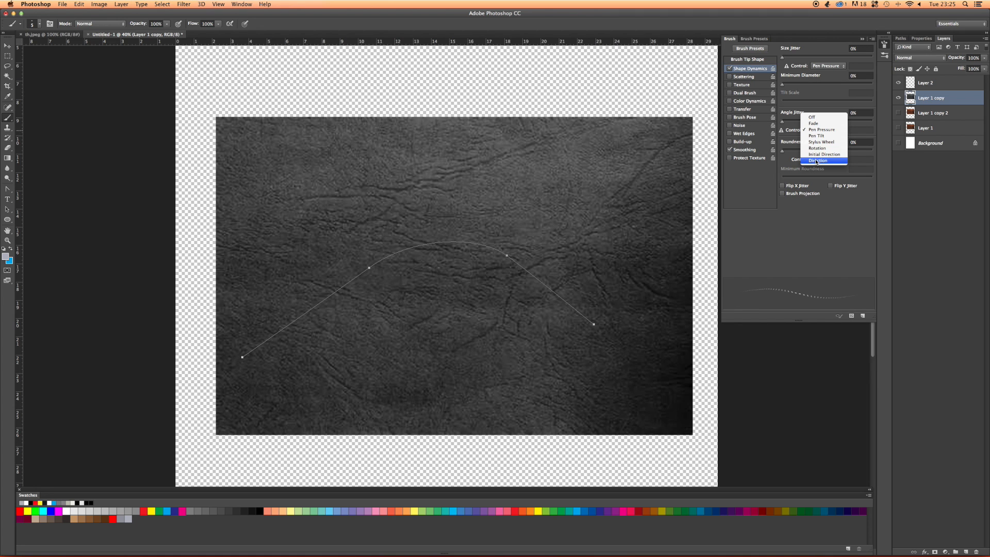
{"action": "left_click", "coordinate": [815, 159]}
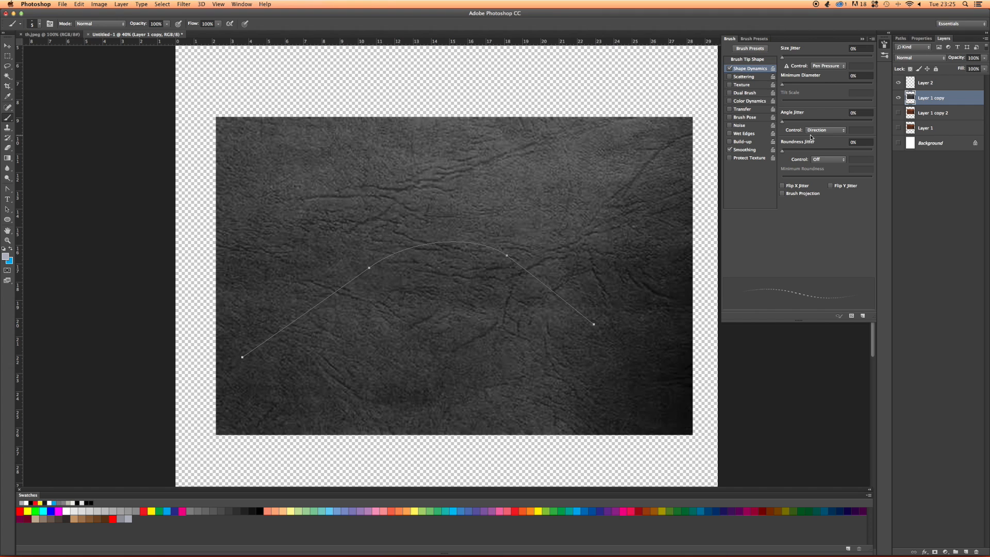
- Add a new empty layer directly above Layer 1 copy
{"action": "left_click", "coordinate": [966, 551]}
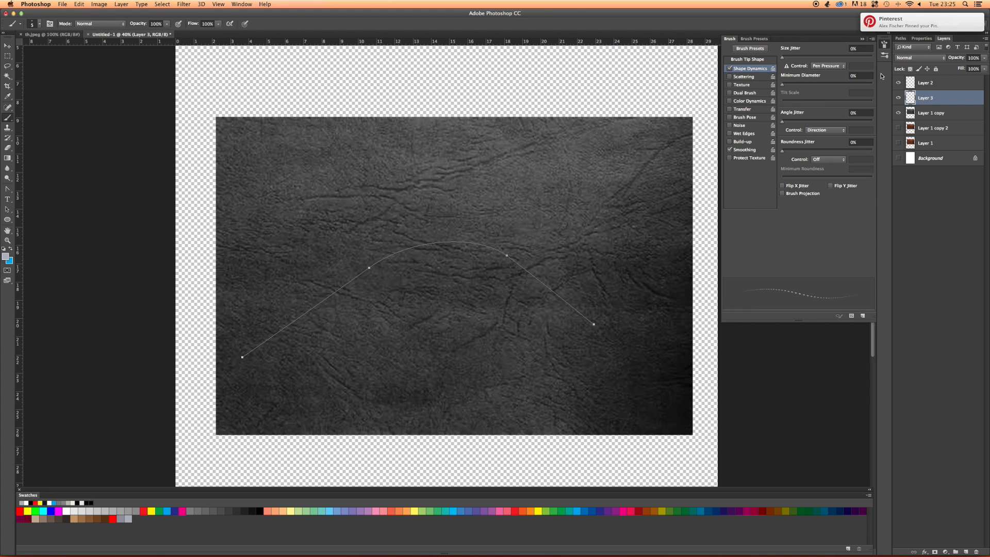
- Save the curved work path as Path 1
{"action": "left_click", "coordinate": [900, 38]}
{"action": "double_click", "coordinate": [917, 50]}
{"action": "key", "text": "Return"}
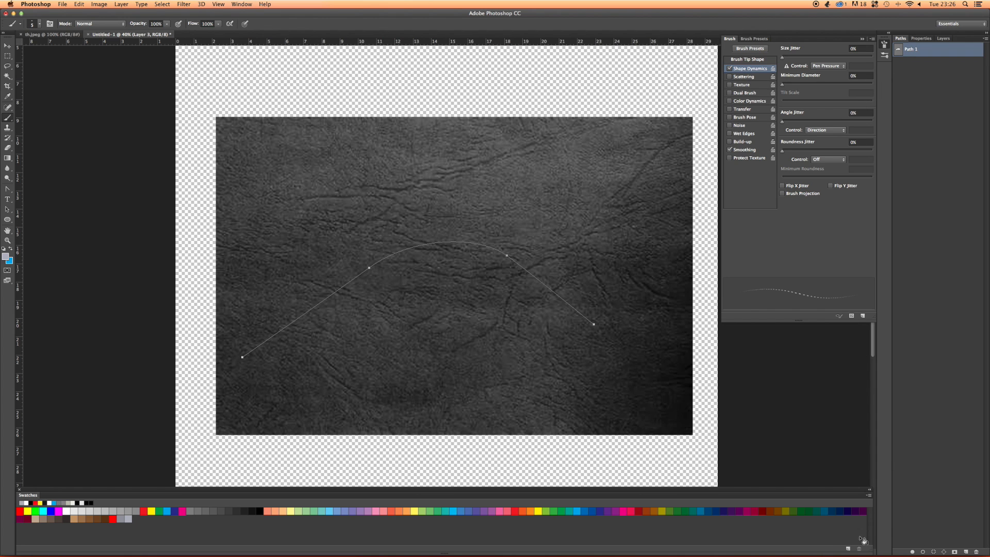
- Set the foreground colour to white, stroke Path 1 with the brush on Layer 3 and inspect the stroke up close
{"action": "left_click", "coordinate": [69, 510]}
{"action": "left_click", "coordinate": [923, 552]}
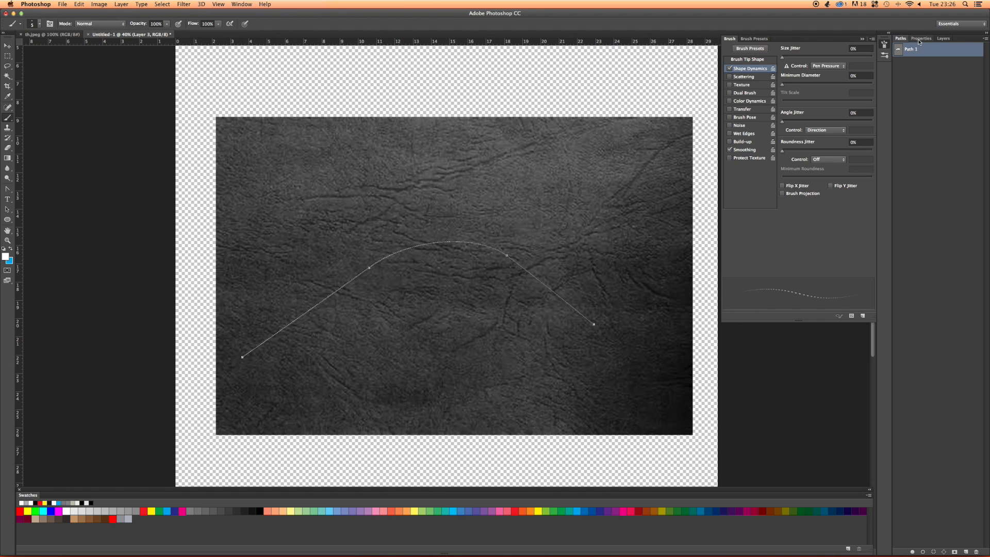
{"action": "left_click", "coordinate": [943, 38]}
{"action": "left_click", "coordinate": [899, 99]}
{"action": "left_click", "coordinate": [898, 98]}
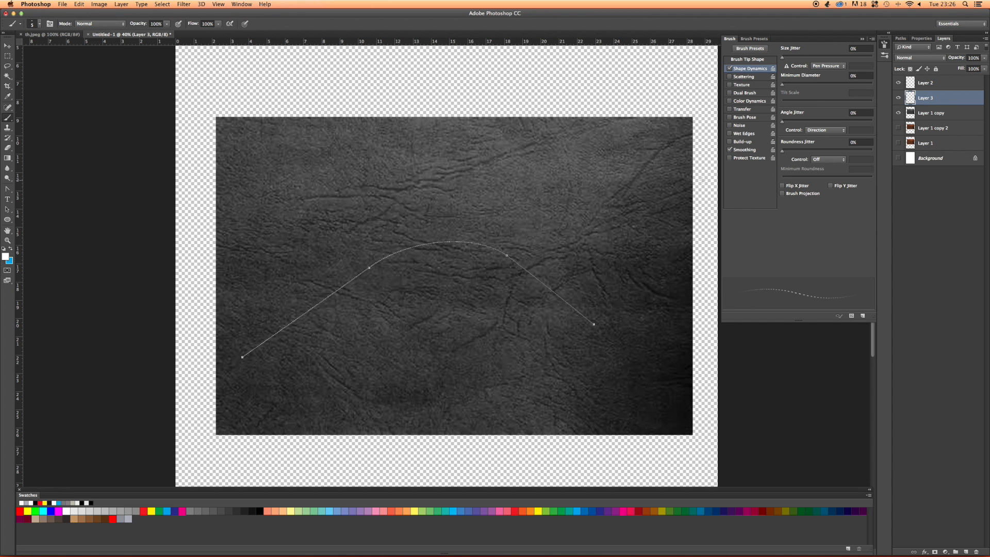
{"action": "key", "text": "super+equal"}
{"action": "key", "text": "super+equal"}
{"action": "key", "text": "super+equal"}
{"action": "key", "text": "super+equal"}
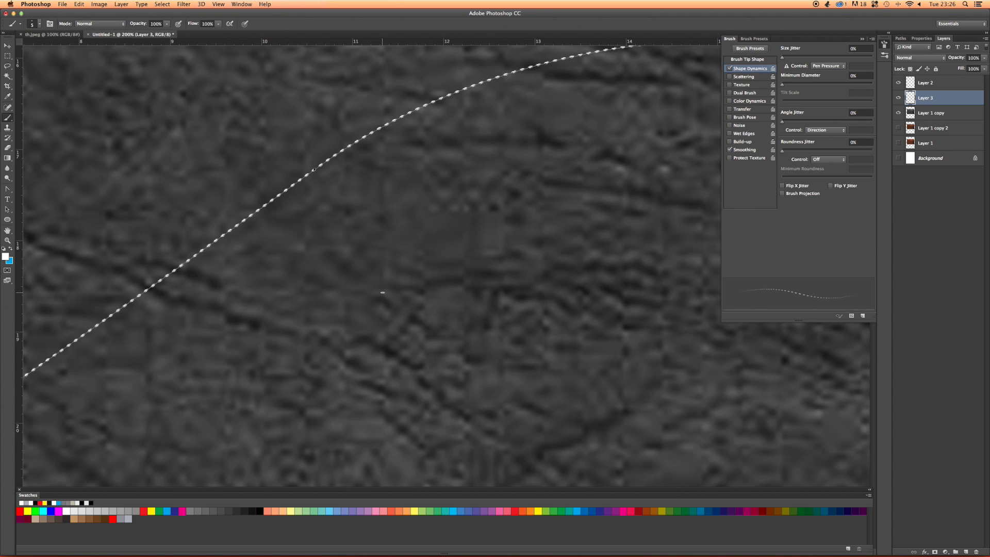
{"action": "key", "text": "super+0"}
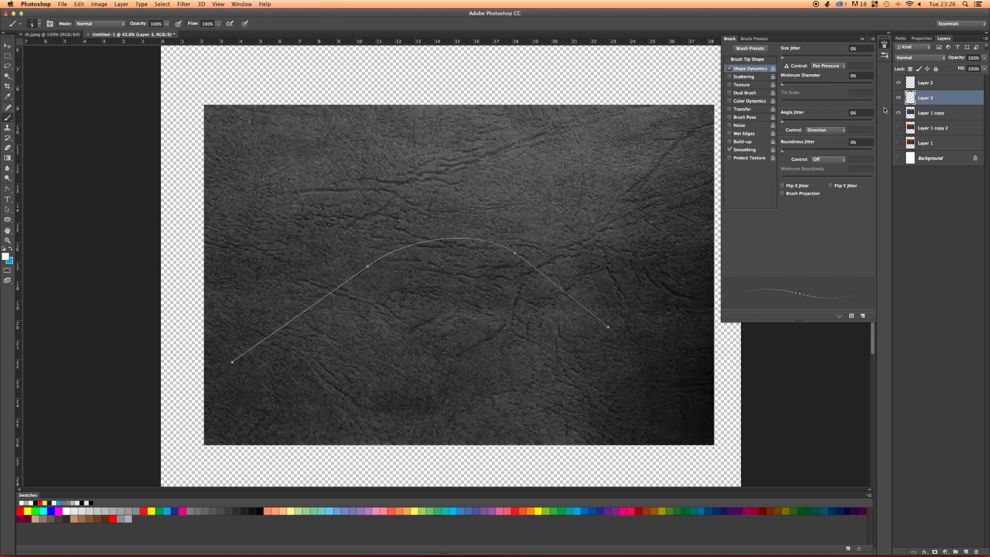
- Hide Layer 3, enlarge the brush to 20 px and add a new empty layer above the hidden one
{"action": "left_click", "coordinate": [898, 97]}
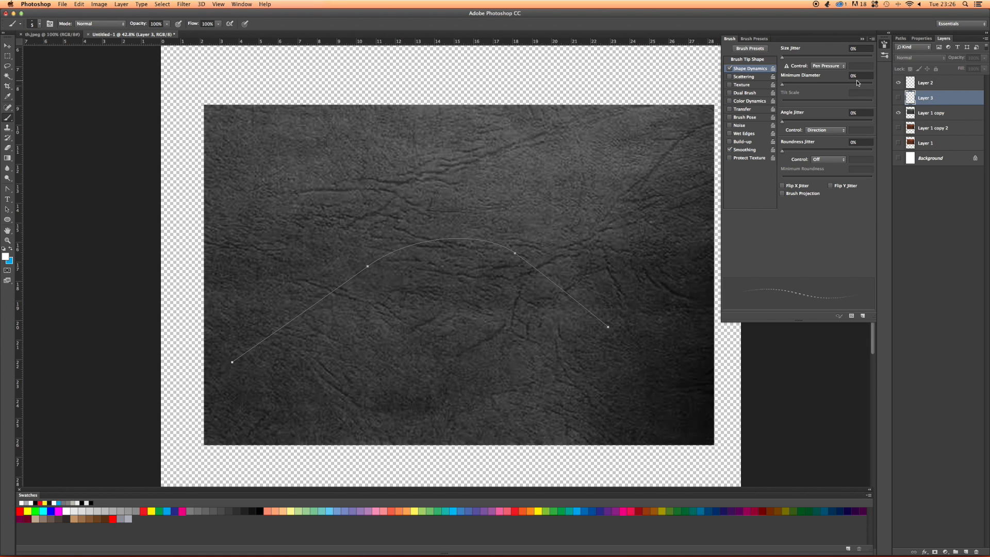
{"action": "key", "text": "]"}
{"action": "key", "text": "]"}
{"action": "key", "text": "]"}
{"action": "key", "text": "]"}
{"action": "left_click", "coordinate": [967, 552]}
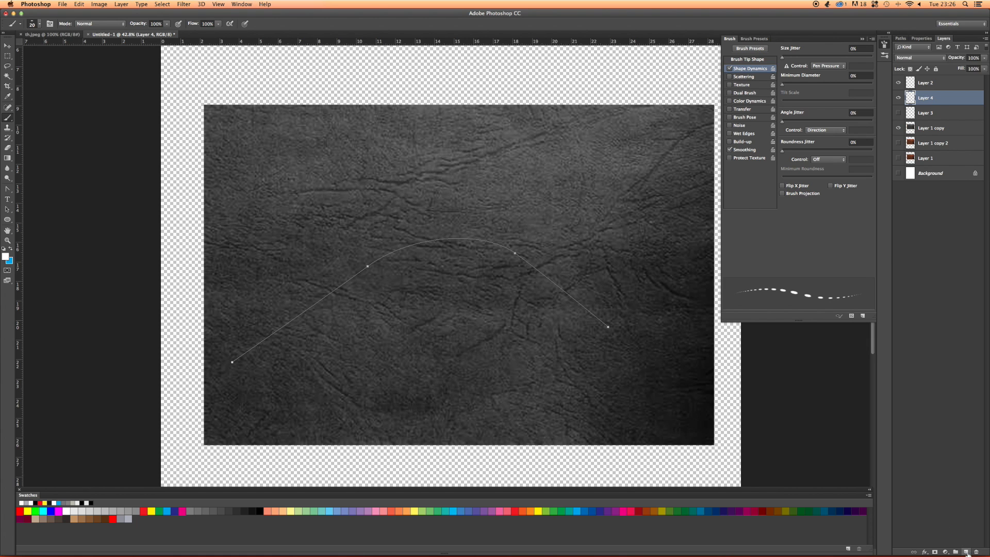
- Stroke Path 1 with the 20 px white brush on the new layer and deselect the path
{"action": "left_click", "coordinate": [899, 39]}
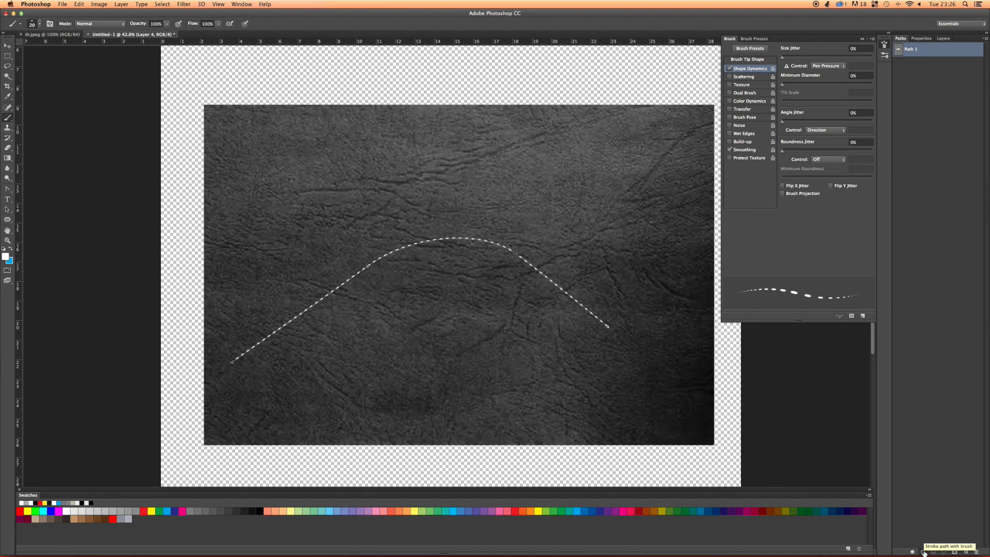
{"action": "left_click", "coordinate": [925, 553]}
{"action": "left_click", "coordinate": [929, 479]}
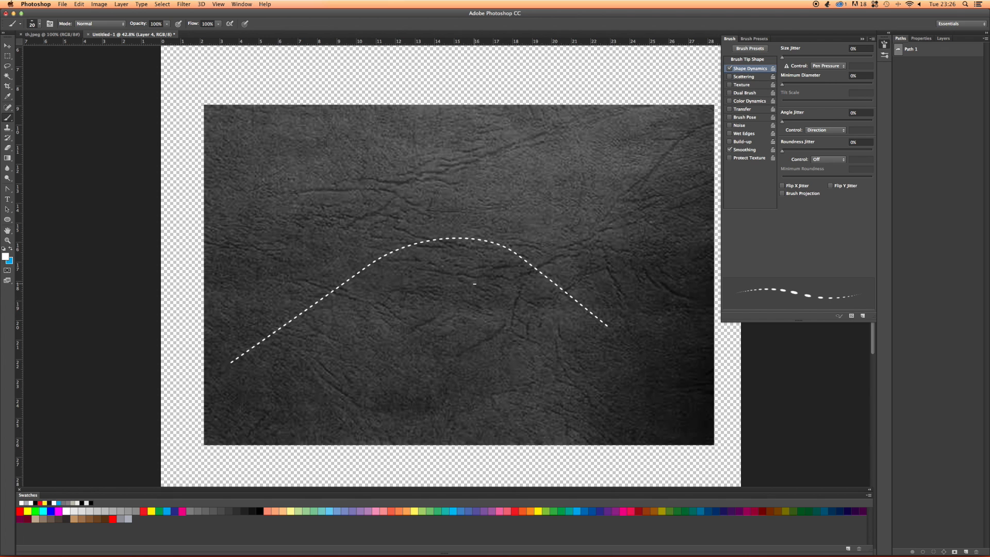
{"action": "scroll", "coordinate": [474, 284], "scroll_direction": "up", "scroll_amount": 5}
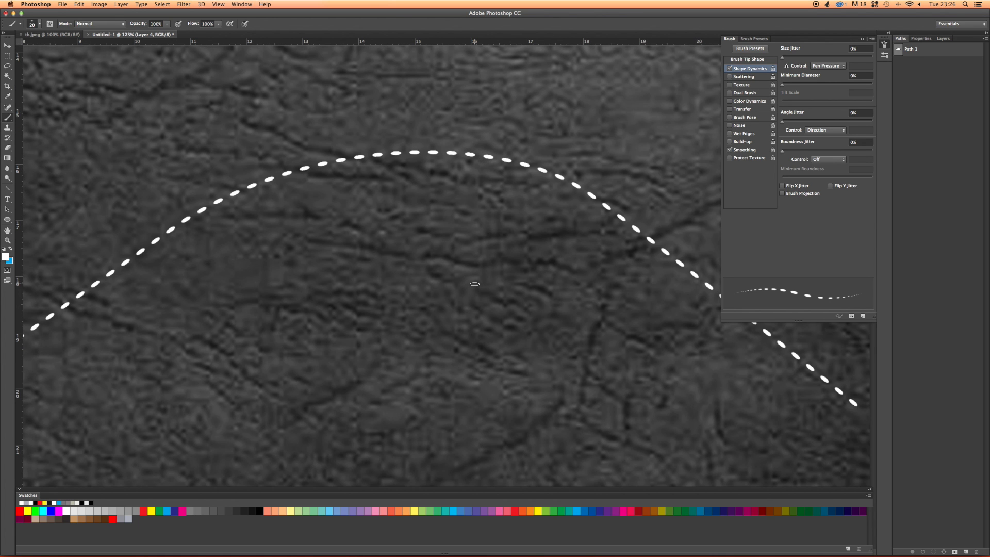
{"action": "scroll", "coordinate": [475, 284], "scroll_direction": "down", "scroll_amount": 7}
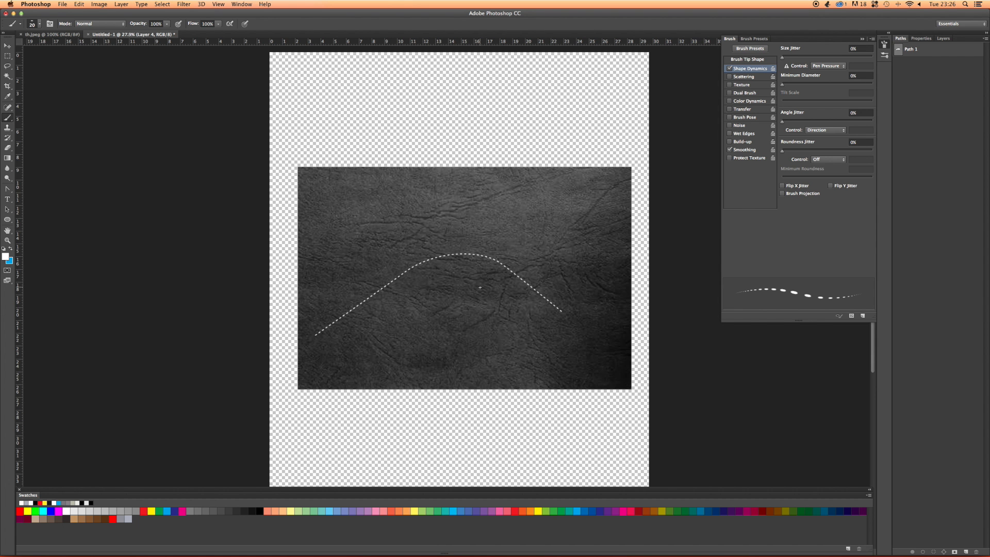
{"action": "scroll", "coordinate": [479, 287], "scroll_direction": "up", "scroll_amount": 3}
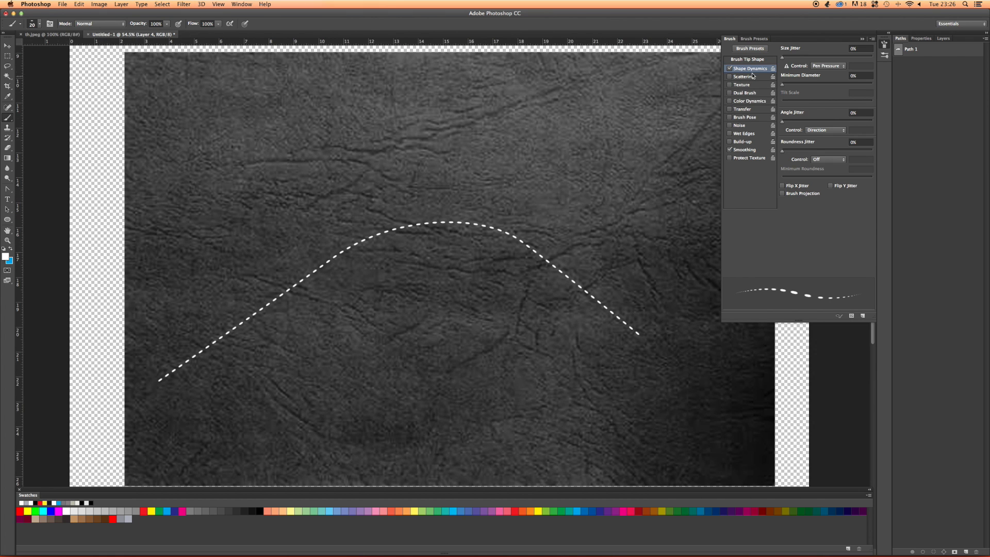
- Apply a Bevel & Emboss effect with a size of 10 px to the dashed stroke on Layer 4
{"action": "left_click", "coordinate": [943, 38]}
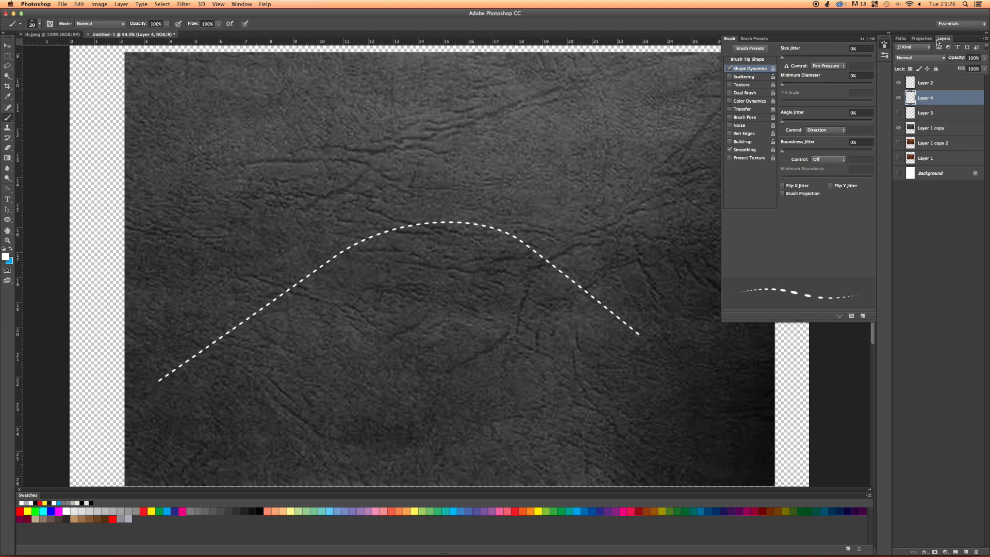
{"action": "double_click", "coordinate": [911, 97]}
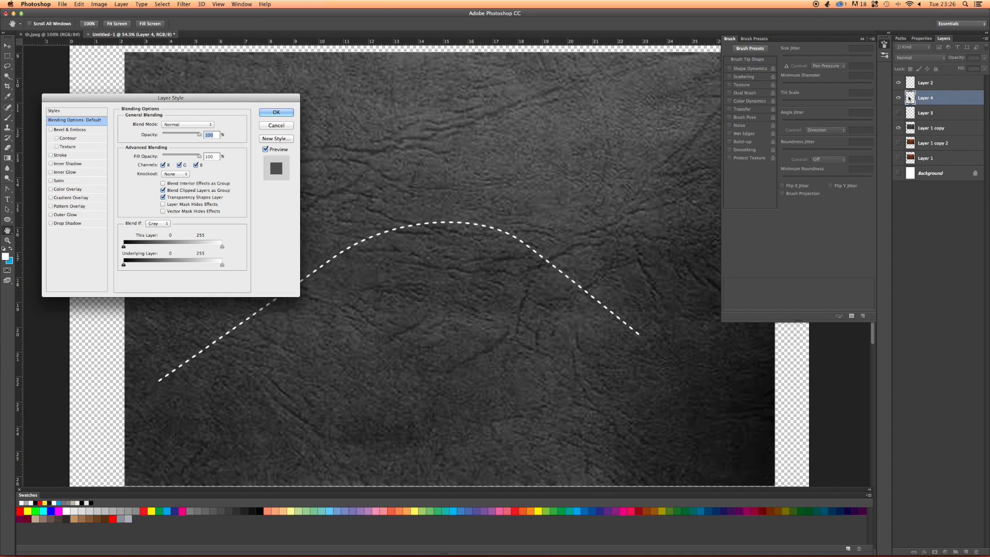
{"action": "left_click_drag", "start_coordinate": [156, 101], "coordinate": [431, 293]}
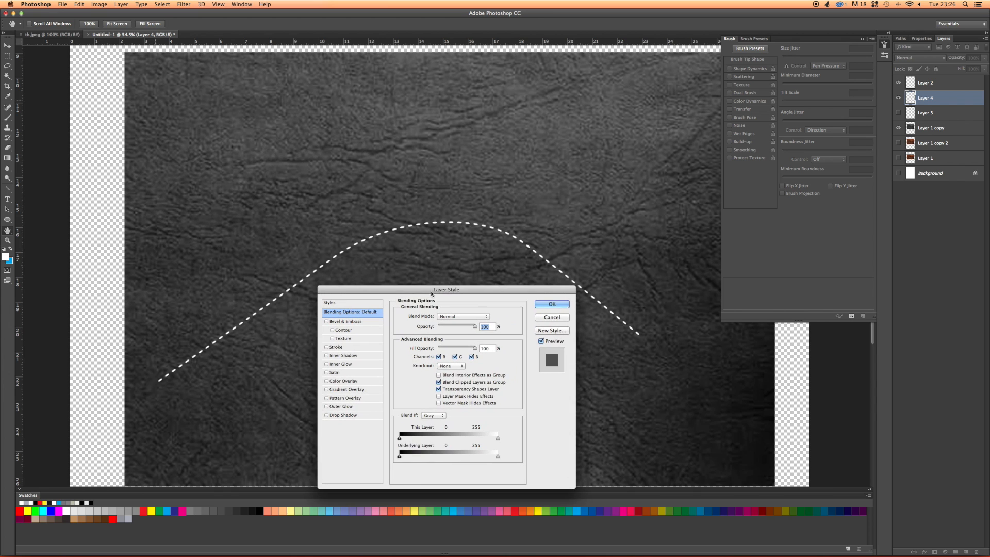
{"action": "left_click", "coordinate": [328, 322]}
{"action": "left_click", "coordinate": [340, 322]}
{"action": "left_click_drag", "start_coordinate": [346, 291], "coordinate": [180, 132]}
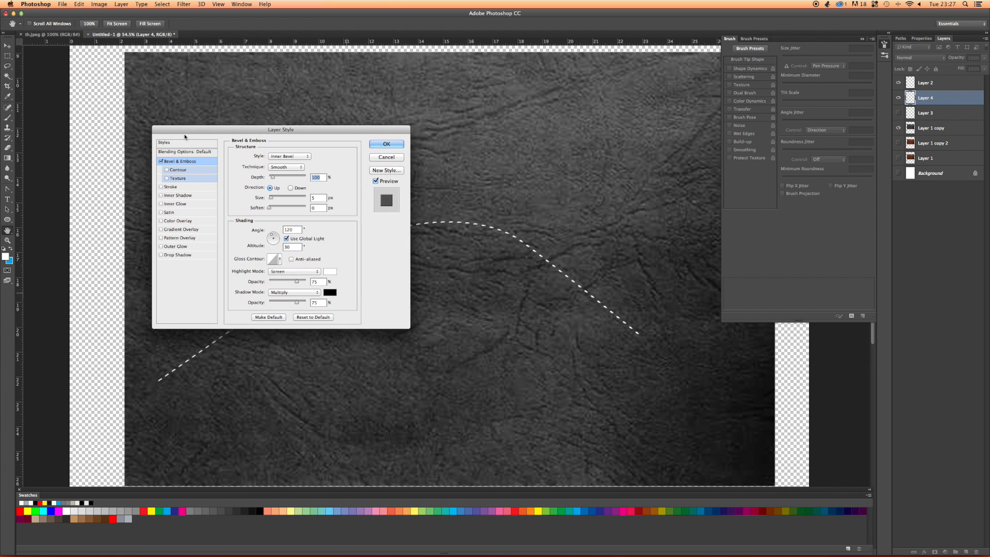
{"action": "left_click", "coordinate": [443, 224], "text": "super"}
{"action": "left_click", "coordinate": [442, 225], "text": "super"}
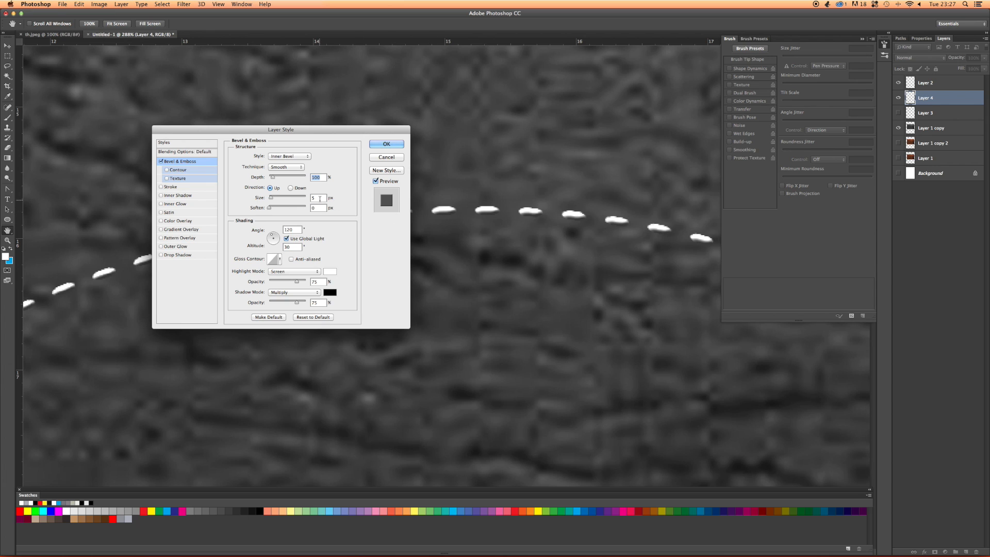
{"action": "key", "text": "Tab"}
{"action": "type", "text": "10"}
{"action": "key", "text": "Return"}
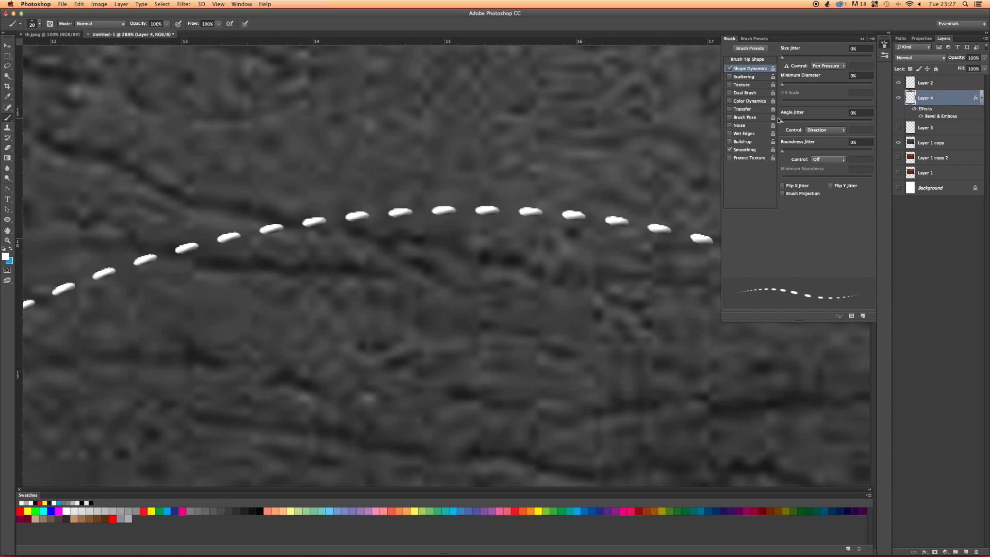
- Set the Layer 4 bevel's soften to 5 px and raise its depth to 292%
{"action": "double_click", "coordinate": [911, 100]}
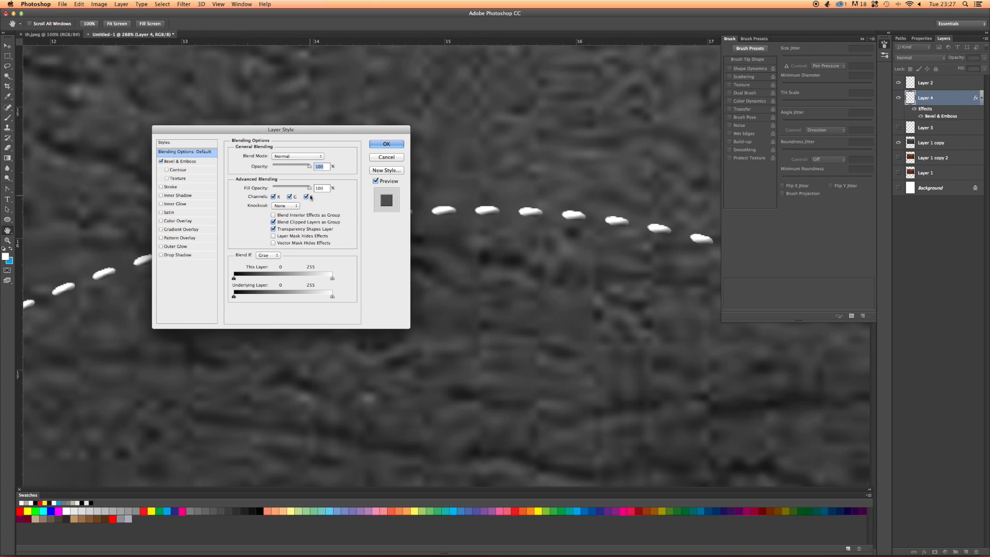
{"action": "left_click", "coordinate": [192, 161]}
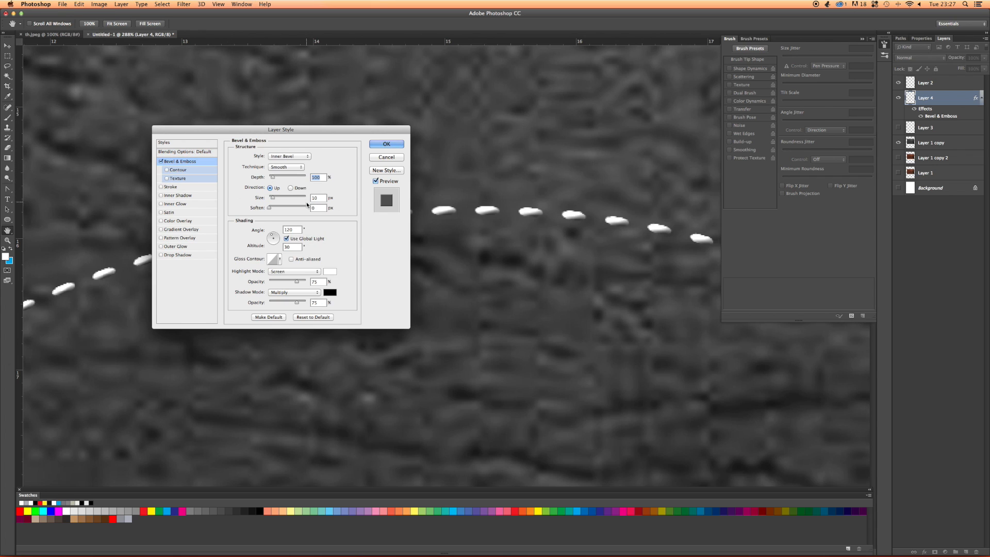
{"action": "key", "text": "Tab"}
{"action": "key", "text": "Tab"}
{"action": "type", "text": "5"}
{"action": "left_click_drag", "start_coordinate": [273, 178], "coordinate": [276, 179]}
{"action": "left_click_drag", "start_coordinate": [279, 179], "coordinate": [281, 179]}
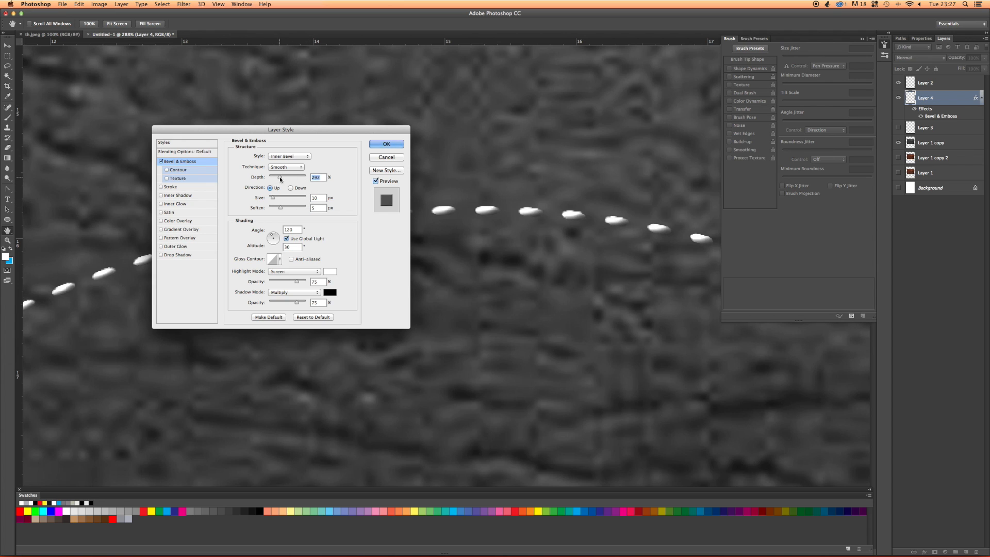
- Try the Down bevel direction, return to Up, and turn off Use Global Light with the altitude at 42°
{"action": "left_click", "coordinate": [291, 188]}
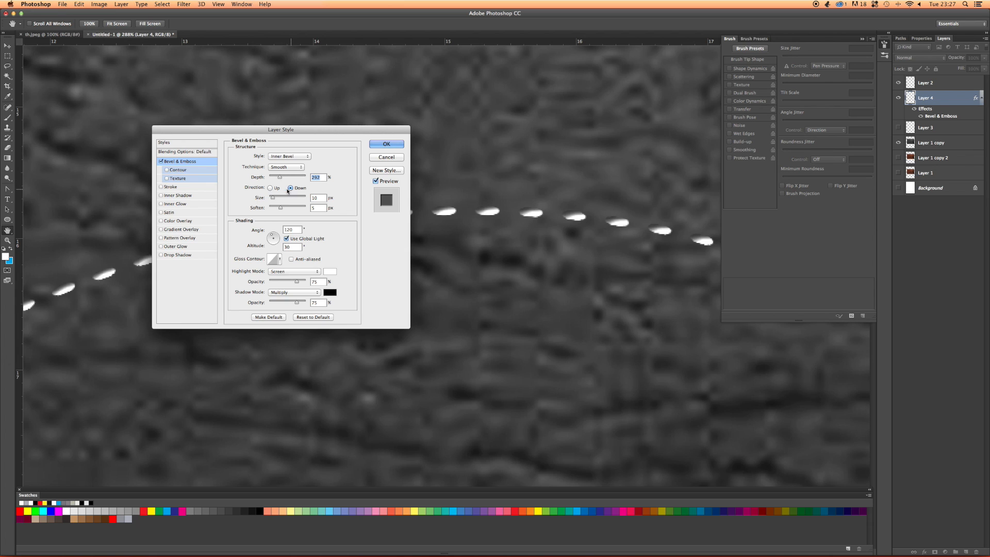
{"action": "left_click", "coordinate": [270, 188]}
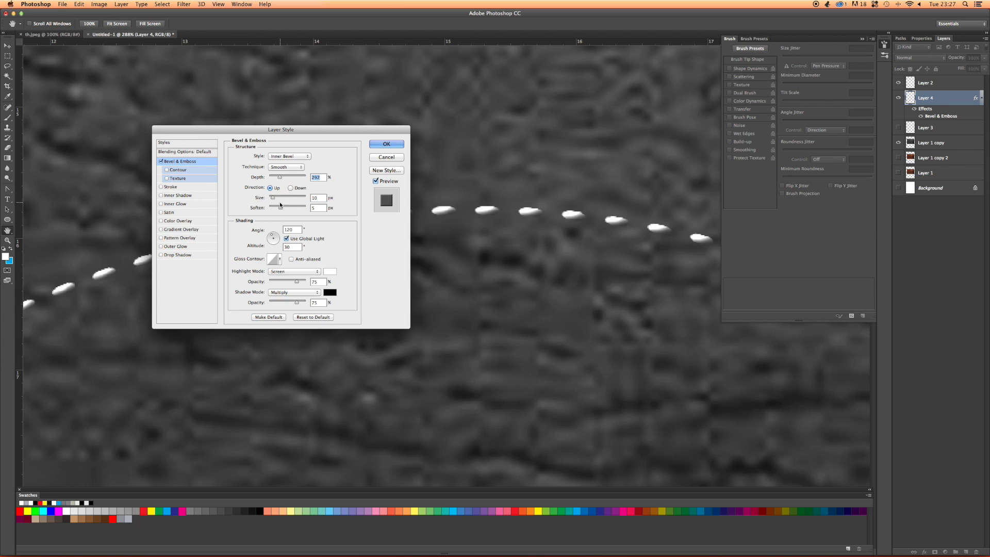
{"action": "left_click", "coordinate": [286, 239]}
{"action": "left_click_drag", "start_coordinate": [279, 239], "coordinate": [272, 238]}
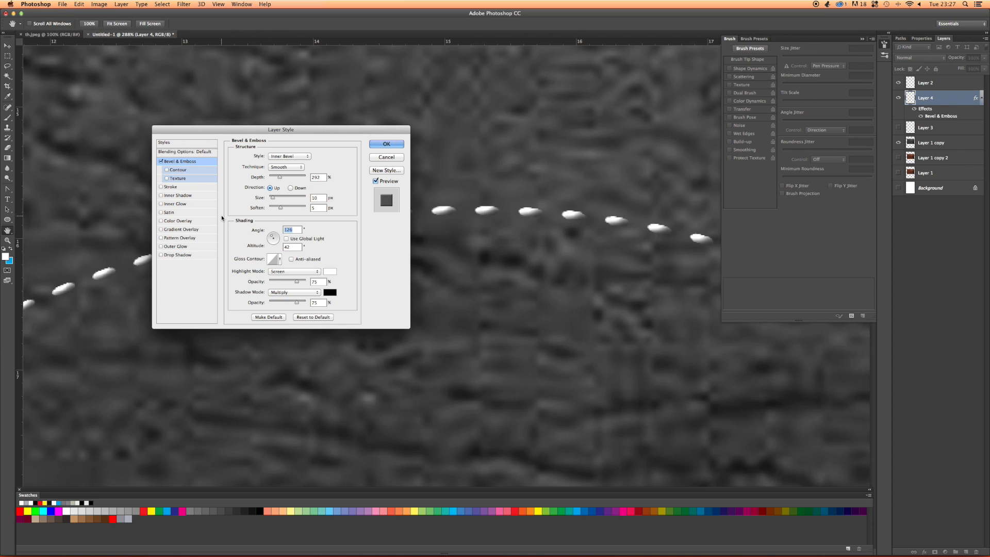
- Add a drop shadow to Layer 4 with distance 3 px, spread 5% and size 3 px
{"action": "left_click", "coordinate": [162, 255]}
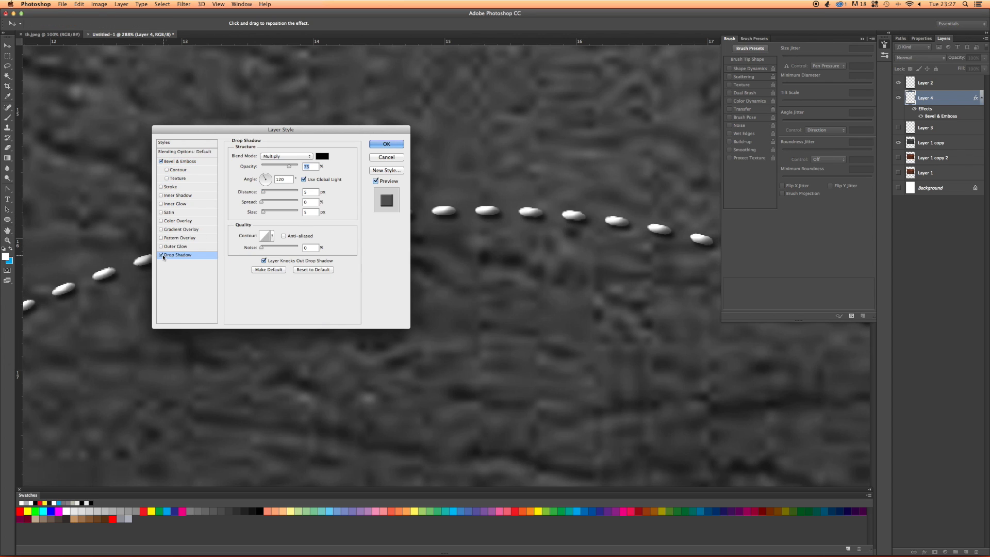
{"action": "mouse_move", "coordinate": [310, 192]}
{"action": "left_mouse_down"}
{"action": "mouse_move", "coordinate": [291, 197]}
{"action": "mouse_move", "coordinate": [305, 214]}
{"action": "mouse_move", "coordinate": [307, 202]}
{"action": "left_mouse_up"}
{"action": "type", "text": "33"}
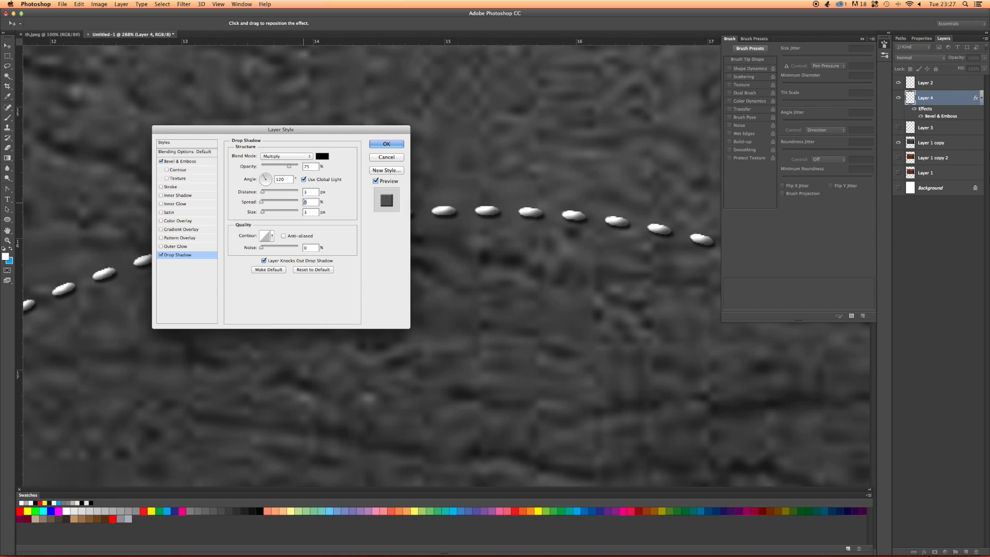
{"action": "type", "text": "5"}
{"action": "key", "text": "Tab"}
{"action": "left_click", "coordinate": [379, 146]}
{"action": "scroll", "coordinate": [390, 176], "scroll_direction": "down", "scroll_amount": 10}
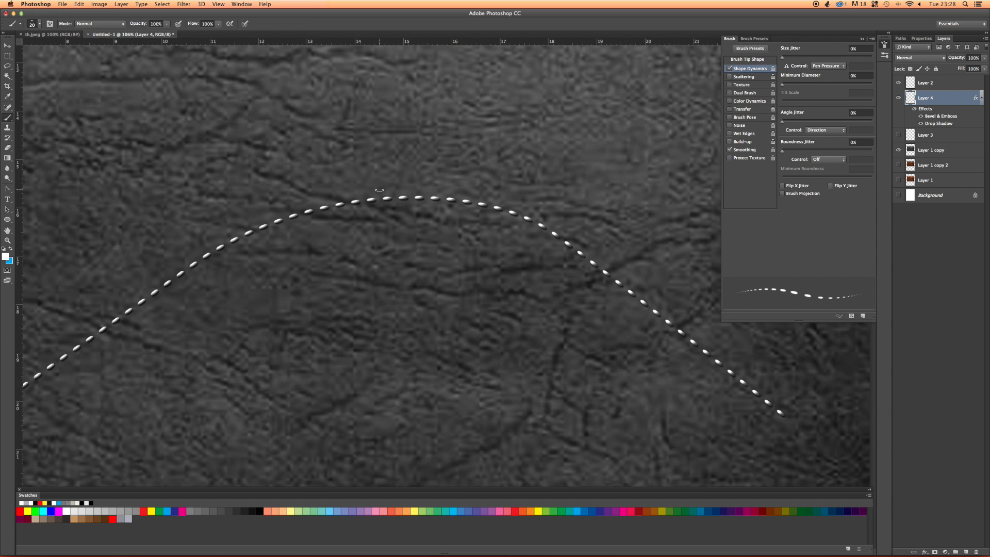
{"action": "scroll", "coordinate": [420, 253], "scroll_direction": "up", "scroll_amount": 4}
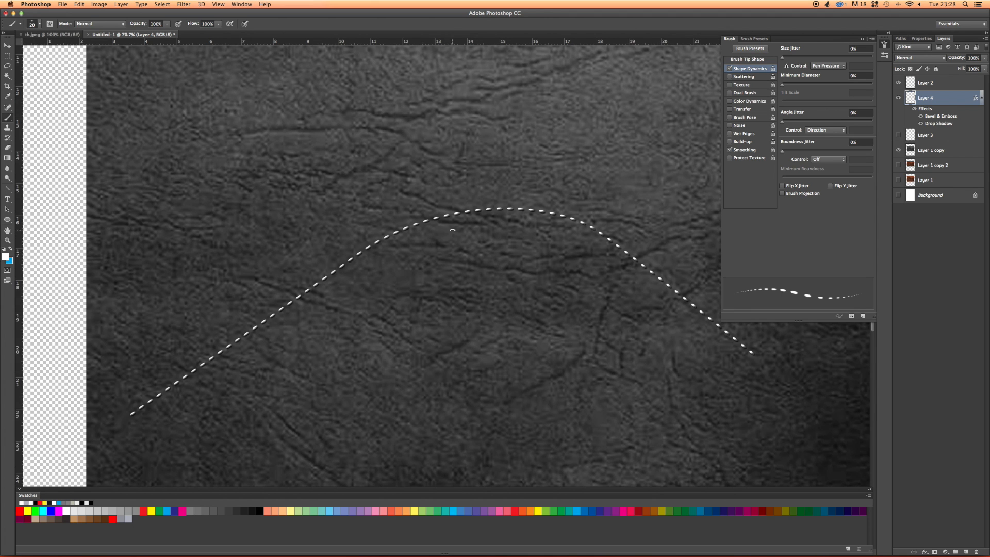
{"action": "scroll", "coordinate": [453, 222], "scroll_direction": "up", "scroll_amount": 4}
{"action": "scroll", "coordinate": [454, 223], "scroll_direction": "down", "scroll_amount": 12}
{"action": "scroll", "coordinate": [454, 223], "scroll_direction": "up", "scroll_amount": 6}
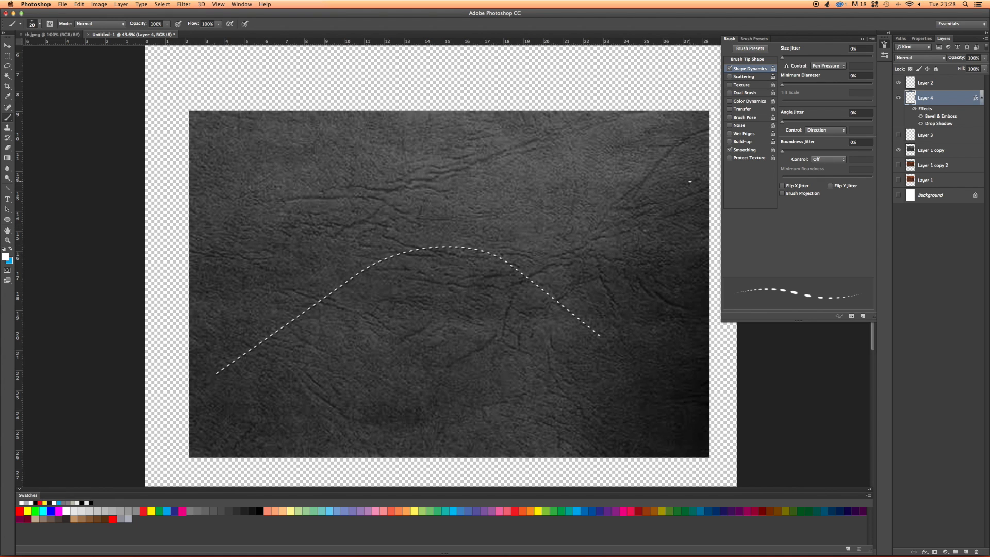
- Look through the list of saved brush presets
{"action": "left_click", "coordinate": [751, 39]}
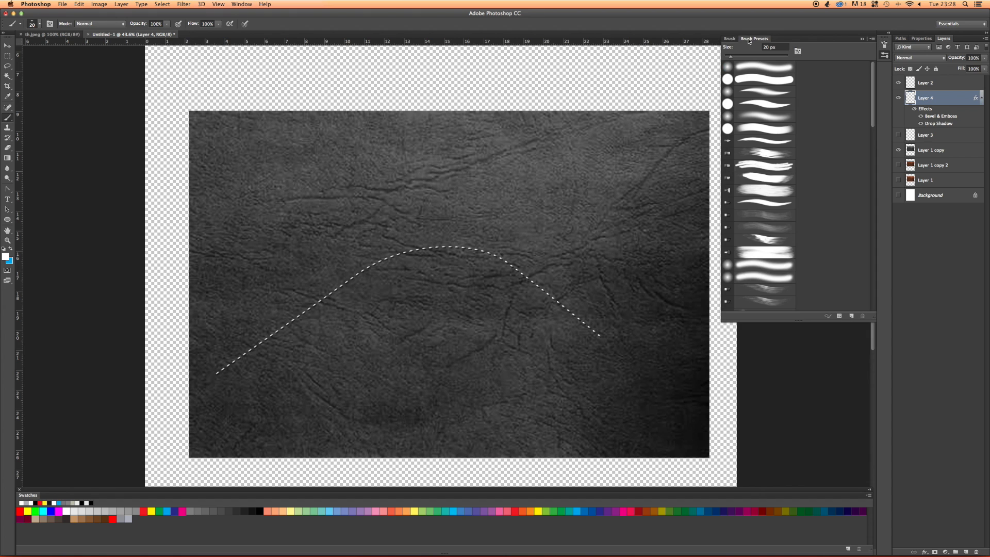
{"action": "scroll", "coordinate": [795, 138], "scroll_direction": "down", "scroll_amount": 10}
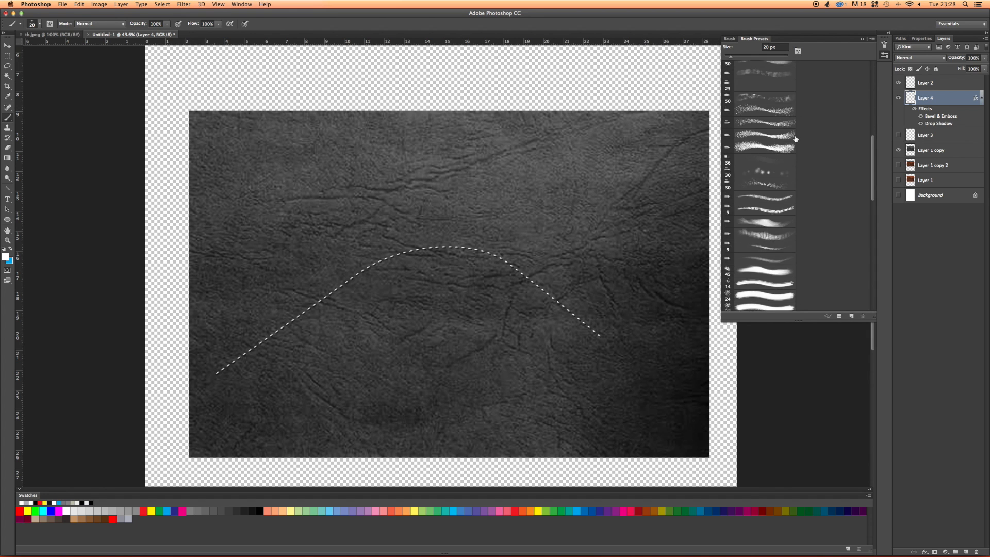
{"action": "scroll", "coordinate": [796, 138], "scroll_direction": "down", "scroll_amount": 1}
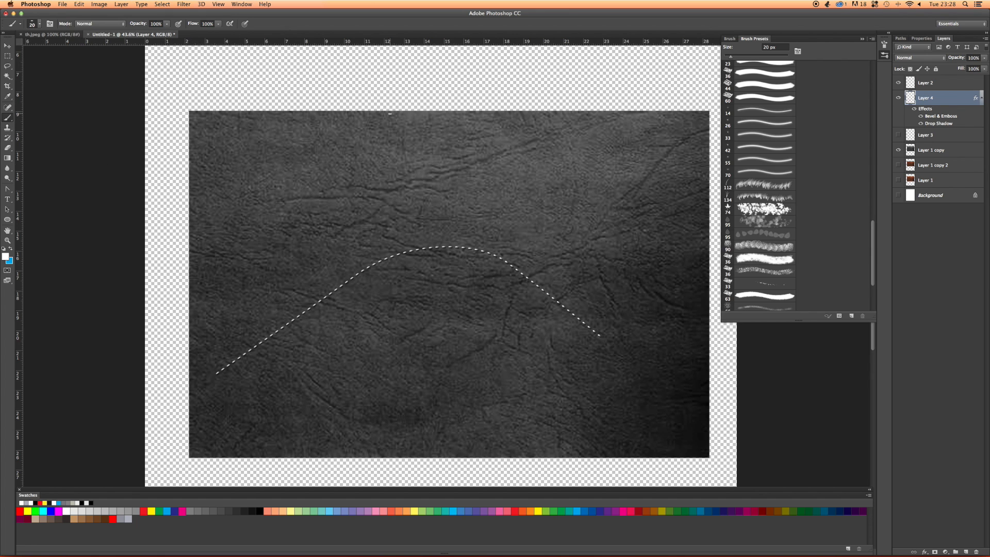
- Collapse the brush settings and add a new empty layer above Layer 2
{"action": "left_click", "coordinate": [923, 85]}
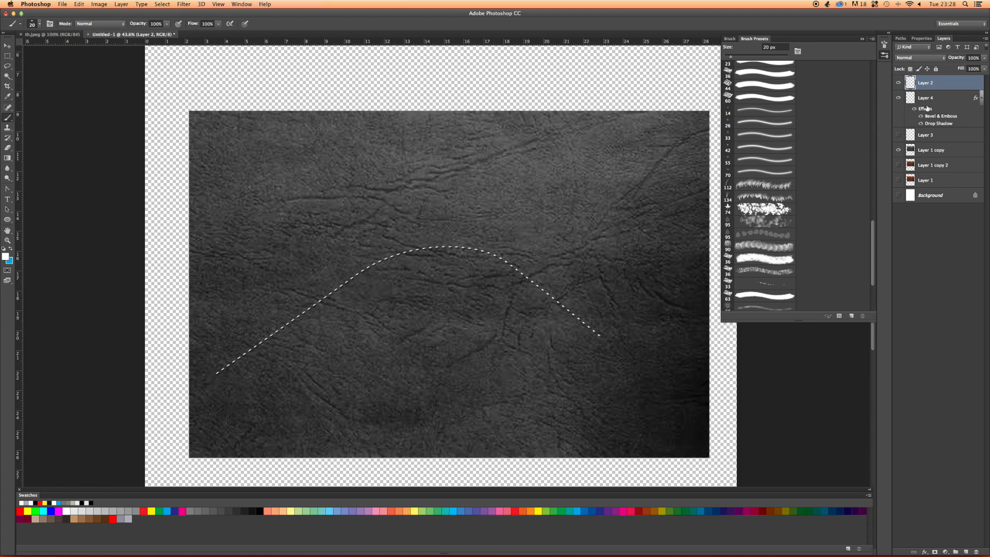
{"action": "left_click", "coordinate": [885, 48]}
{"action": "left_click", "coordinate": [885, 49]}
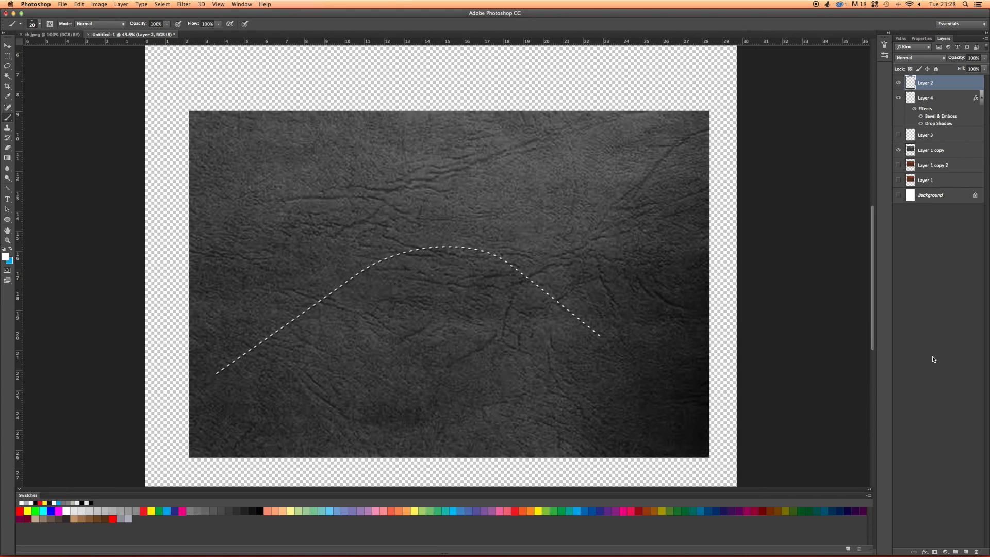
{"action": "left_click", "coordinate": [966, 552]}
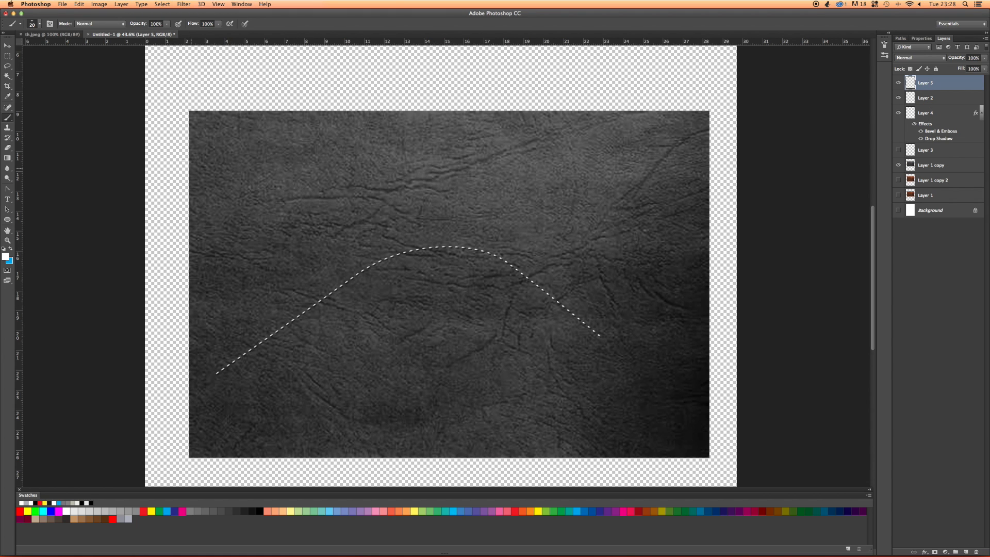
- Draw a rounded rectangle path about 267 × 43 px with a 10 px radius above the leather and rotate it 45°
{"action": "left_click_drag", "start_coordinate": [7, 219], "coordinate": [37, 227]}
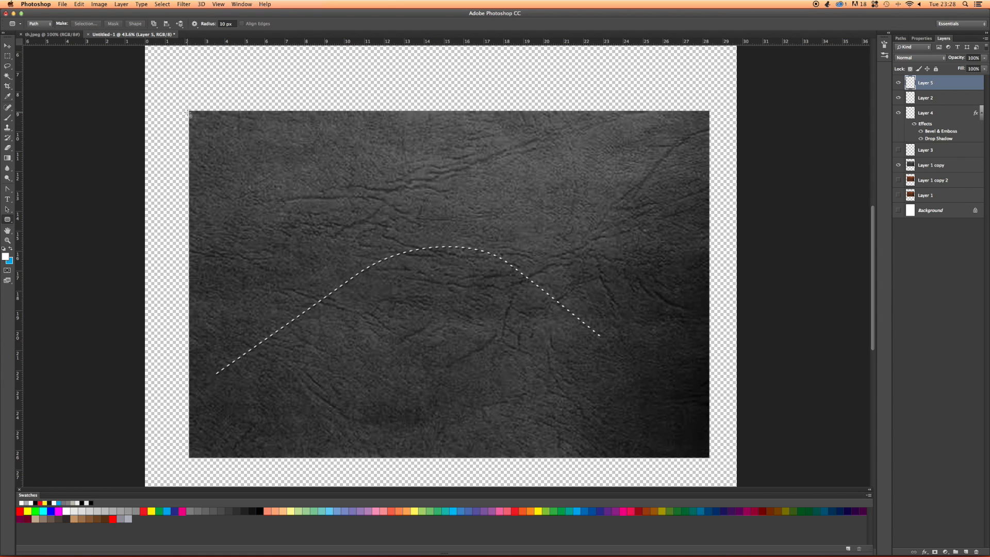
{"action": "left_click_drag", "start_coordinate": [198, 72], "coordinate": [245, 82]}
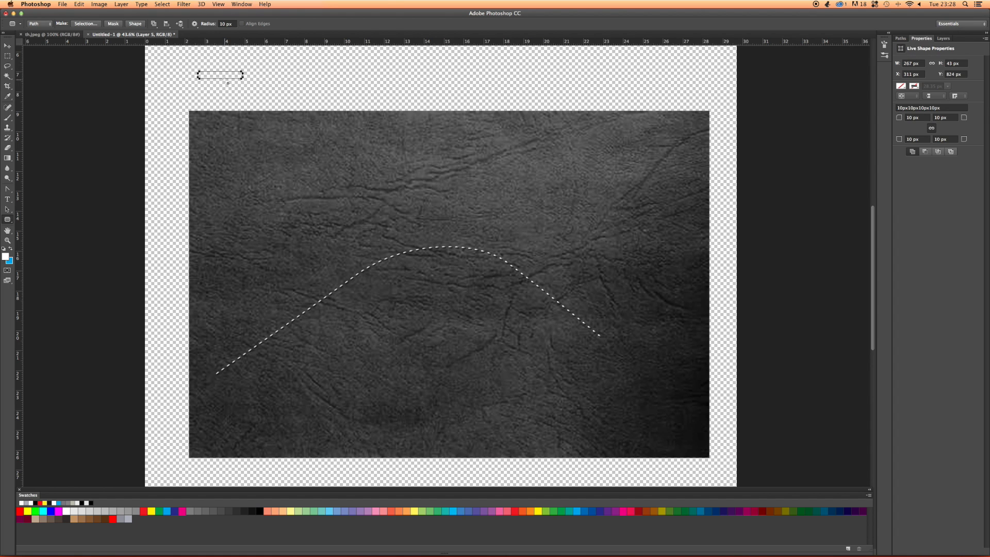
{"action": "key", "text": "a"}
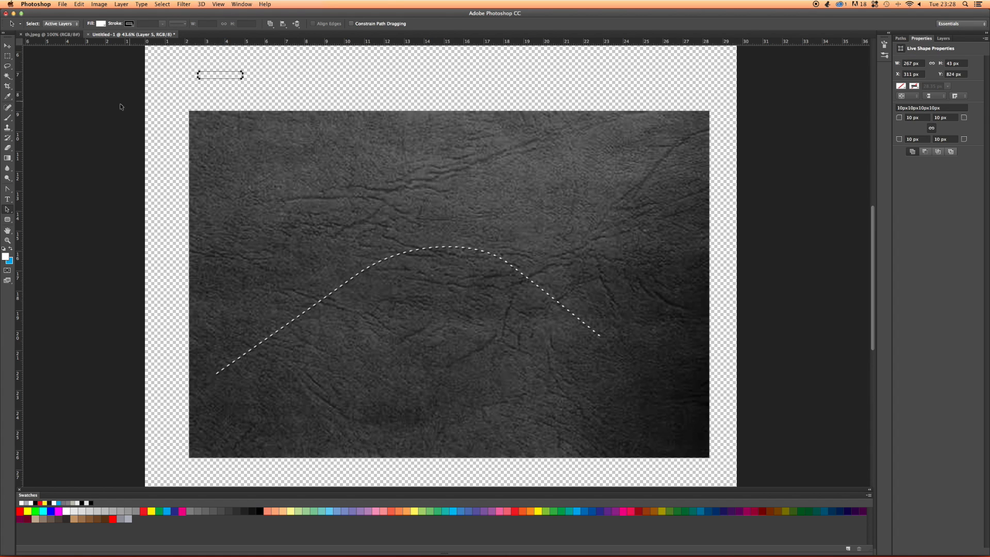
{"action": "left_click", "coordinate": [11, 210]}
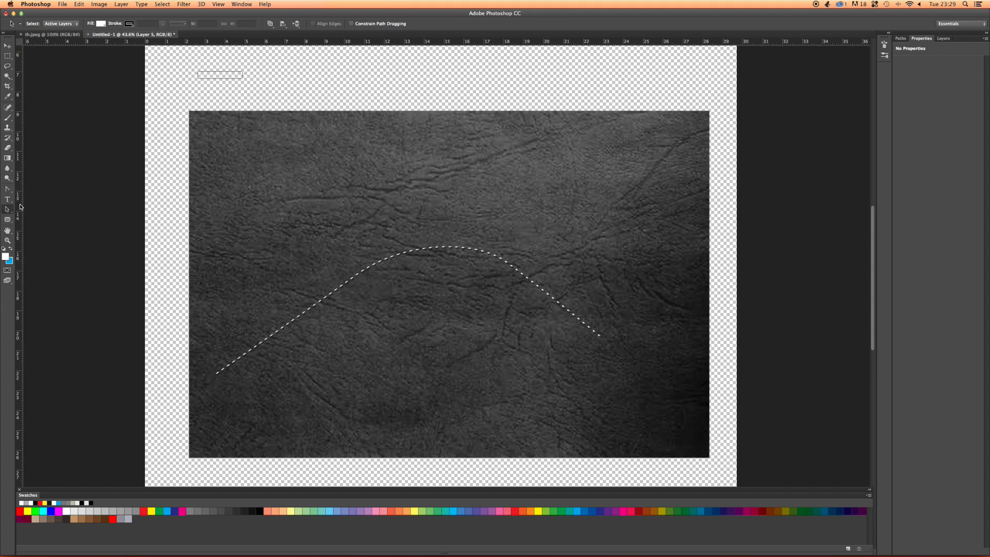
{"action": "left_click", "coordinate": [210, 77]}
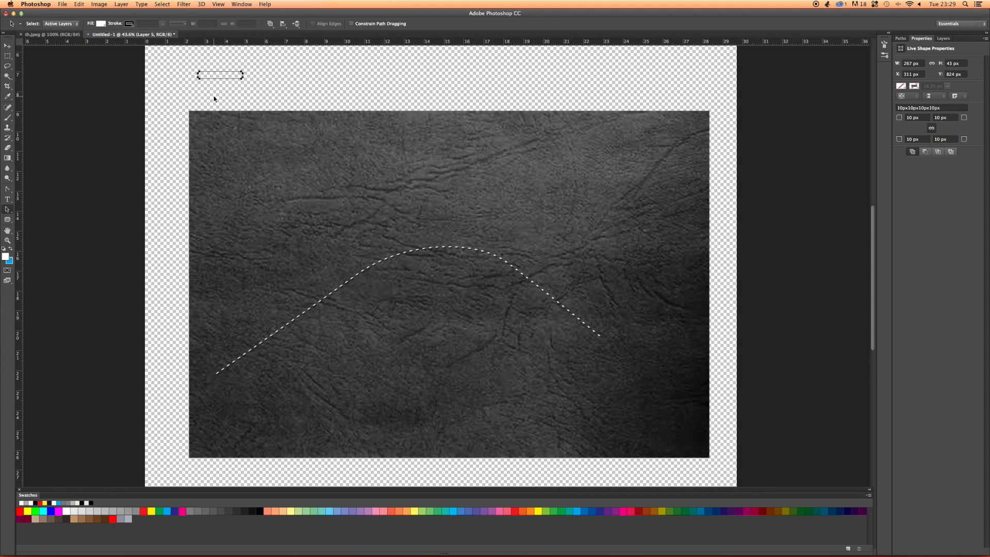
{"action": "key", "text": "super+t"}
{"action": "left_click", "coordinate": [200, 24]}
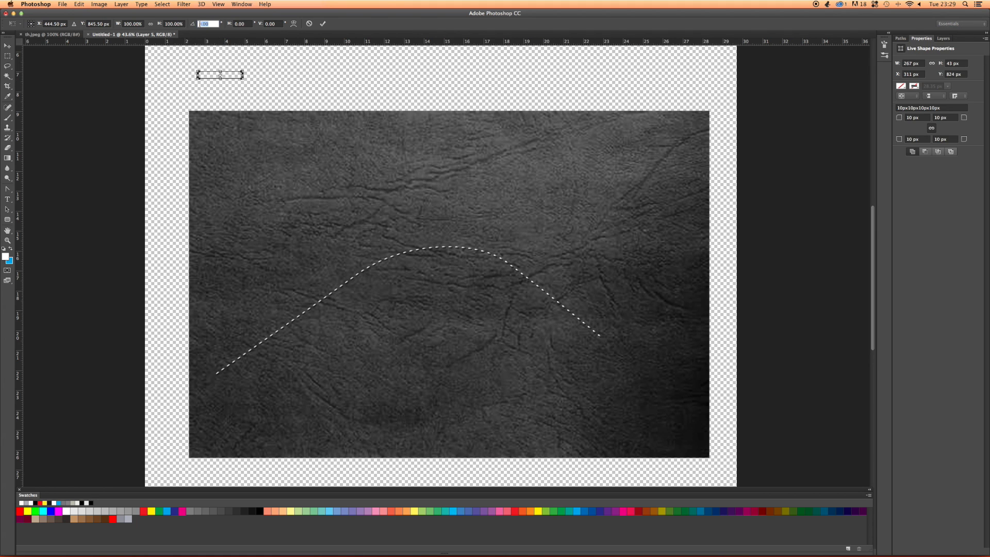
{"action": "type", "text": "45"}
{"action": "key", "text": "Return"}
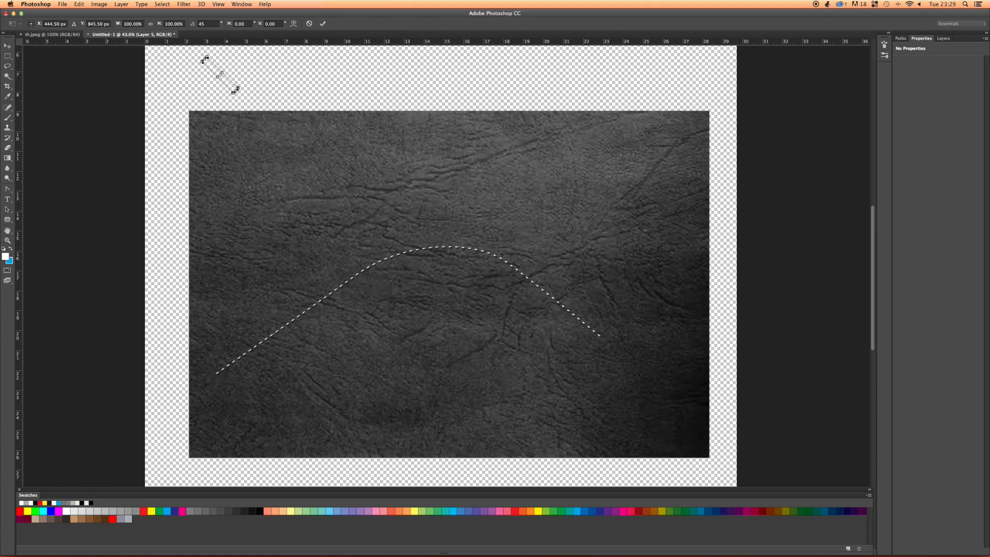
{"action": "key", "text": "a"}
{"action": "key", "text": "Return"}
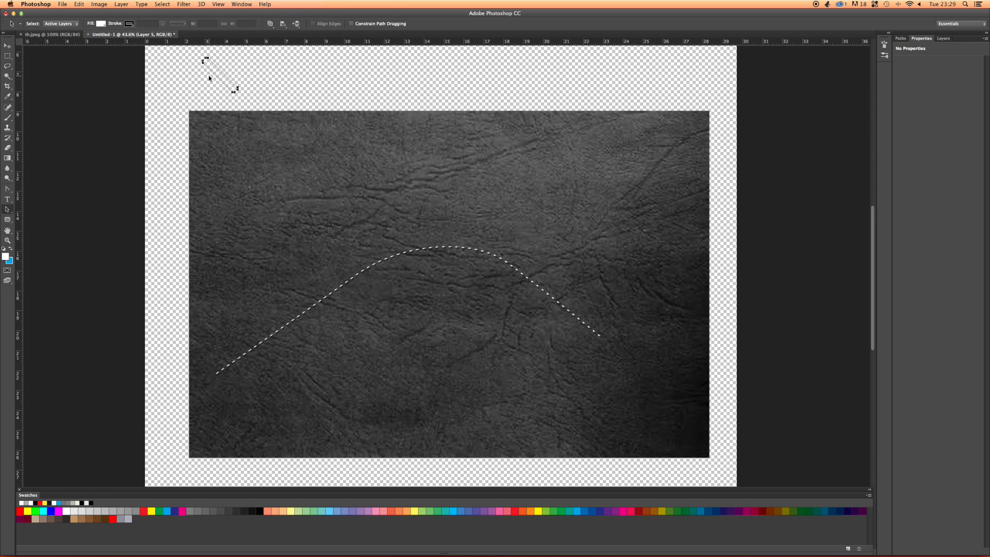
- Duplicate the angled rounded rectangle path beside the original and flip the copy horizontally
{"action": "left_click_drag", "start_coordinate": [212, 75], "coordinate": [191, 75]}
{"action": "key", "text": "super+t"}
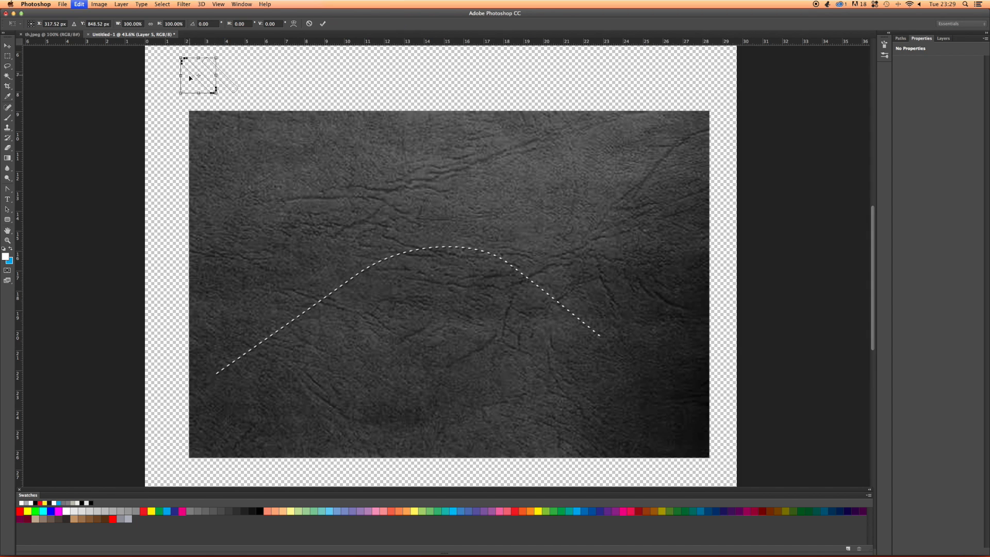
{"action": "right_click", "coordinate": [164, 85]}
{"action": "left_click", "coordinate": [162, 84]}
{"action": "right_click", "coordinate": [162, 84]}
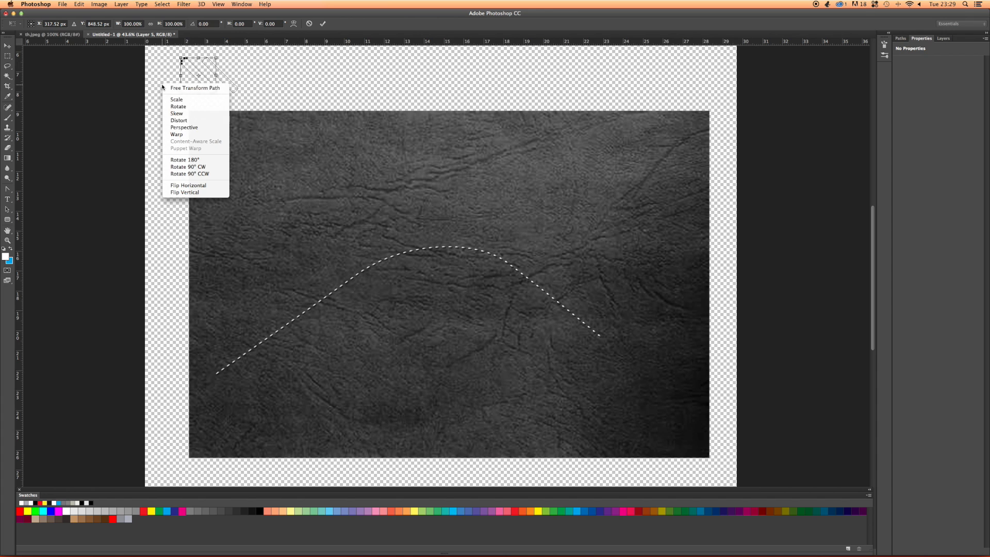
{"action": "left_click", "coordinate": [196, 188]}
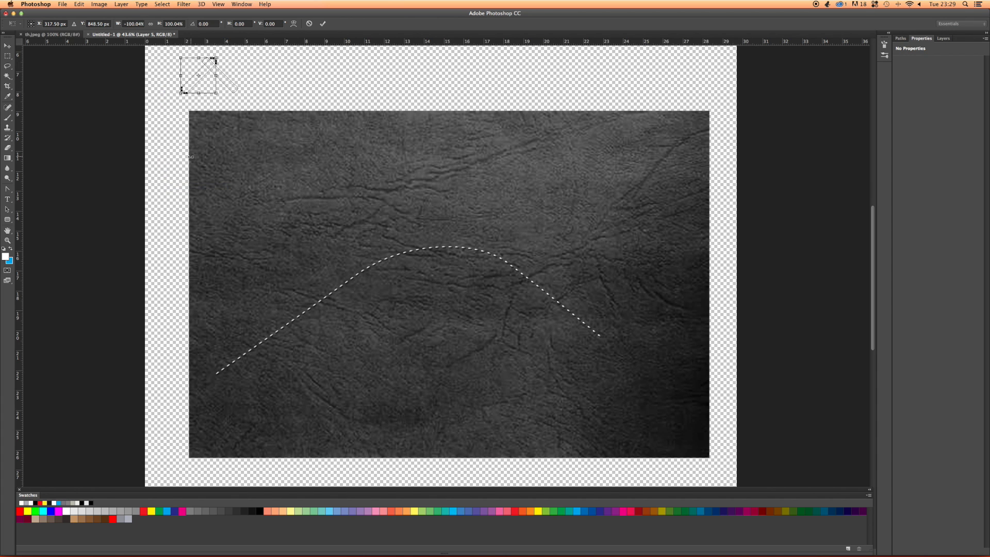
{"action": "key", "text": "Return"}
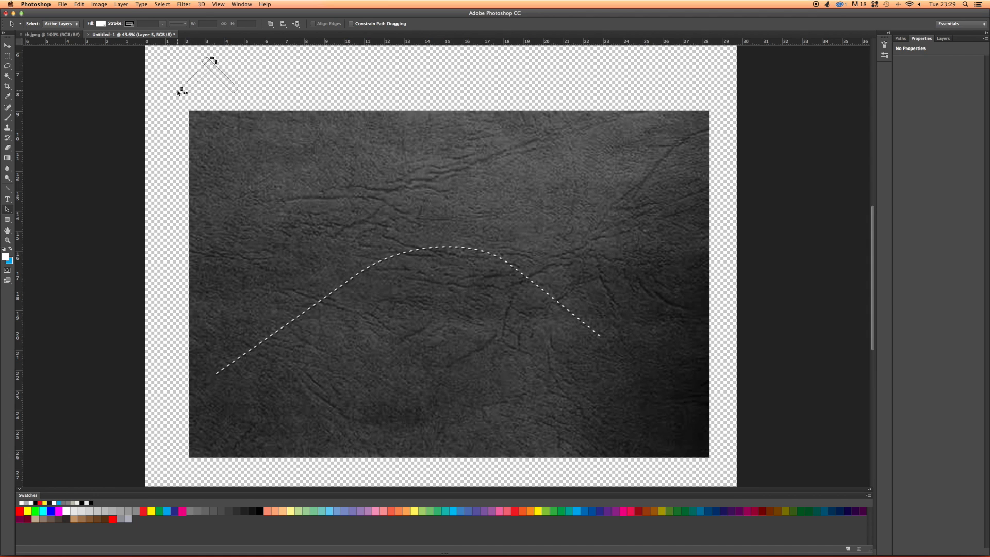
- Nudge the flipped copy right until it crosses the original rectangle at the centre, forming an X
{"action": "key", "text": "Right"}
{"action": "key", "text": "Right"}
{"action": "key", "text": "Right"}
{"action": "key", "text": "Right"}
{"action": "key", "text": "Right"}
{"action": "key", "text": "Right"}
{"action": "key", "text": "Right"}
{"action": "key", "text": "Right"}
{"action": "key", "text": "Right"}
{"action": "key", "text": "Right"}
{"action": "key", "text": "Right"}
{"action": "key", "text": "Right"}
{"action": "key", "text": "Right"}
{"action": "key", "text": "Right"}
{"action": "key", "text": "Right"}
{"action": "key", "text": "Right"}
{"action": "key", "text": "Right"}
{"action": "key", "text": "Right"}
{"action": "key", "text": "Right"}
{"action": "key", "text": "Right"}
{"action": "key", "text": "Right"}
{"action": "key", "text": "Right"}
{"action": "key", "text": "Right"}
{"action": "key", "text": "Right"}
{"action": "key", "text": "Right"}
{"action": "key", "text": "Right"}
{"action": "key", "text": "Right"}
{"action": "key", "text": "Right"}
{"action": "key", "text": "Right"}
{"action": "key", "text": "Right"}
{"action": "key", "text": "Right"}
{"action": "key", "text": "Right"}
{"action": "key", "text": "Right"}
{"action": "key", "text": "Right"}
{"action": "key", "text": "Right"}
{"action": "key", "text": "Right"}
{"action": "key", "text": "Right"}
{"action": "key", "text": "Right"}
{"action": "key", "text": "Right"}
{"action": "key", "text": "Right"}
{"action": "key", "text": "Right"}
- Select both crossed rectangles and load the Work Path as a selection
{"action": "left_click", "coordinate": [181, 104]}
{"action": "left_click", "coordinate": [222, 84]}
{"action": "left_click", "coordinate": [900, 39]}
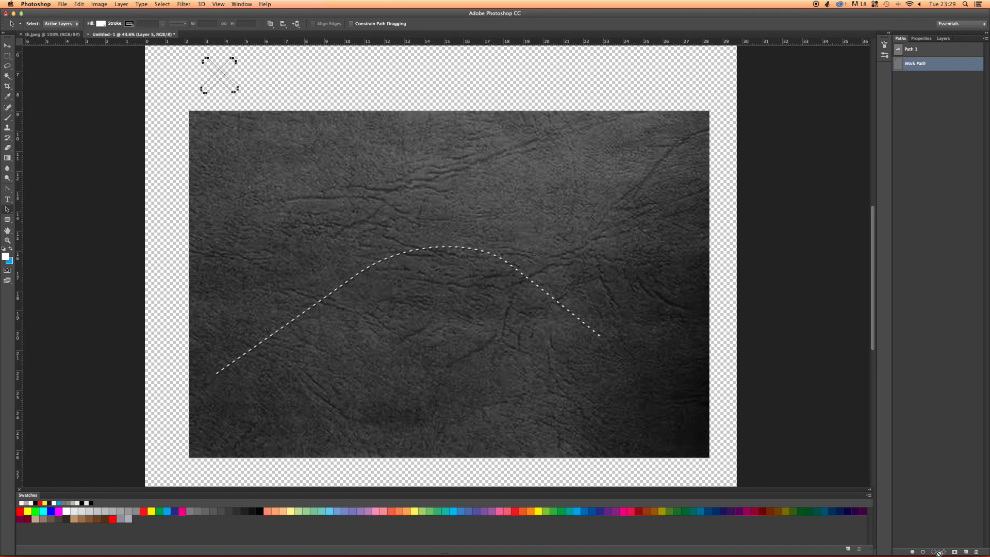
{"action": "left_click", "coordinate": [913, 552]}
{"action": "left_click", "coordinate": [935, 553]}
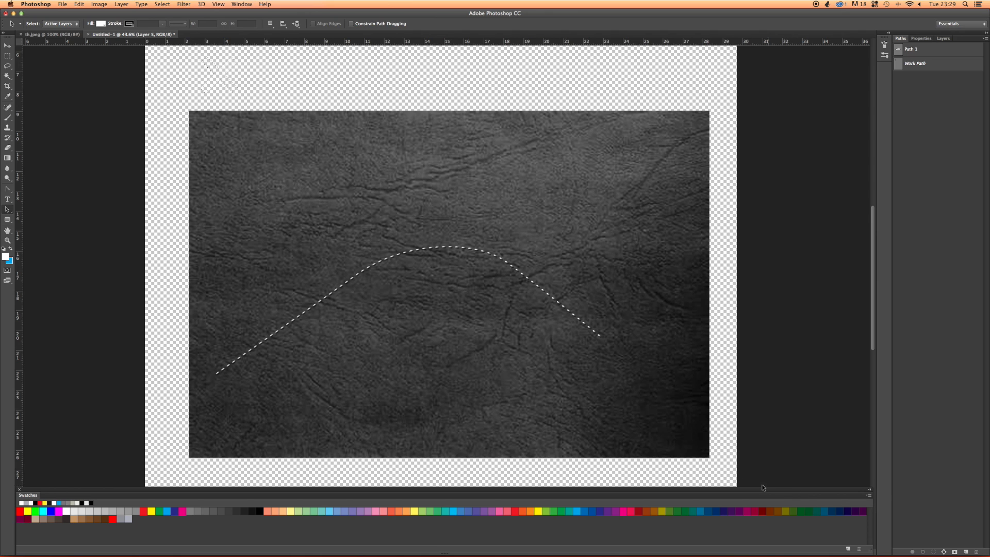
- Paint the X-shaped selection black on Layer 5 with a 700 px brush, and deselect
{"action": "key", "text": "b"}
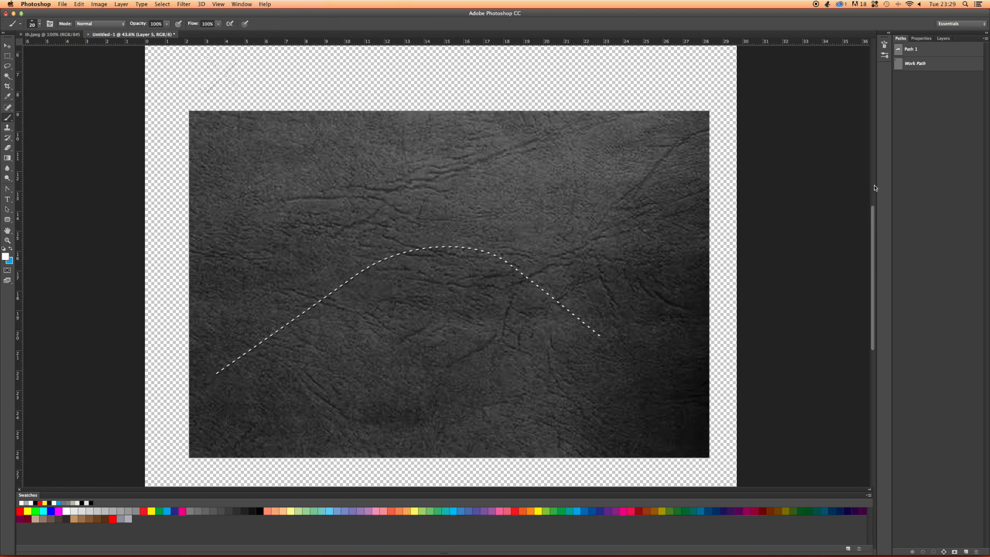
{"action": "left_click", "coordinate": [941, 39]}
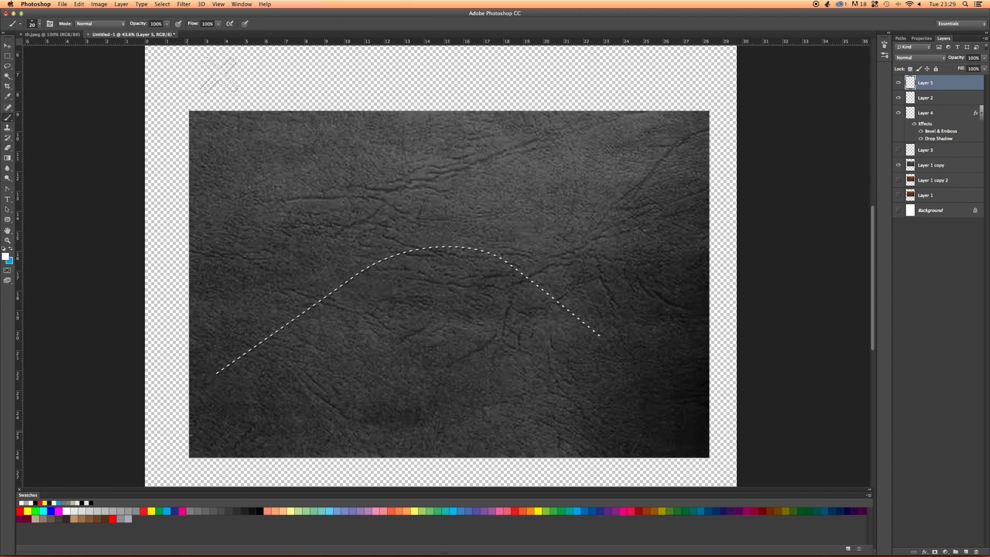
{"action": "left_click", "coordinate": [260, 511]}
{"action": "key", "text": "bracketright"}
{"action": "key", "text": "bracketright"}
{"action": "key", "text": "bracketright"}
{"action": "key", "text": "bracketright"}
{"action": "key", "text": "bracketright"}
{"action": "key", "text": "bracketright"}
{"action": "key", "text": "bracketright"}
{"action": "key", "text": "bracketright"}
{"action": "key", "text": "bracketright"}
{"action": "key", "text": "bracketright"}
{"action": "key", "text": "bracketright"}
{"action": "key", "text": "bracketright"}
{"action": "key", "text": "bracketright"}
{"action": "key", "text": "bracketright"}
{"action": "key", "text": "bracketright"}
{"action": "key", "text": "bracketright"}
{"action": "key", "text": "bracketright"}
{"action": "key", "text": "bracketright"}
{"action": "left_click", "coordinate": [220, 75]}
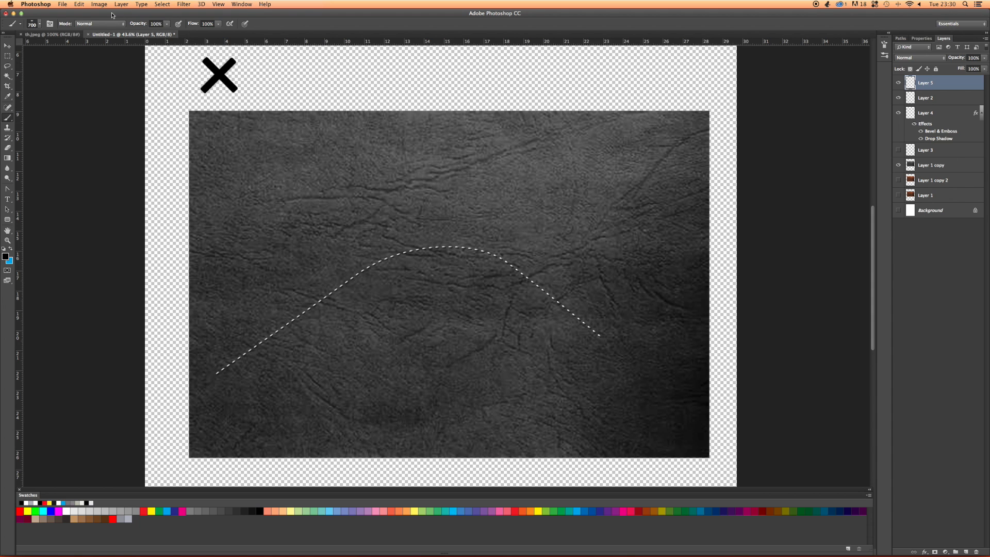
- Define a pattern from the current document with the name Pattern 1
{"action": "left_click", "coordinate": [63, 5]}
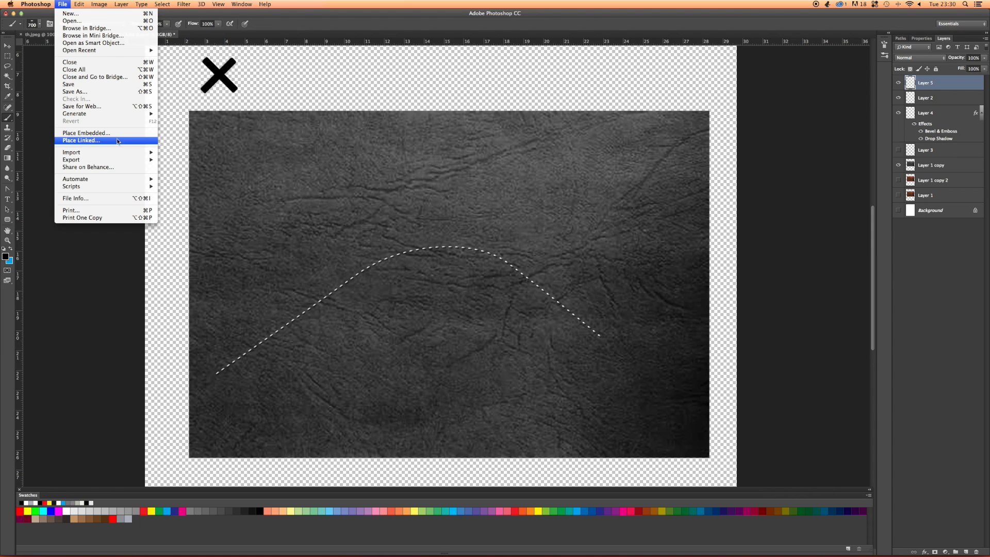
{"action": "mouse_move", "coordinate": [129, 180]}
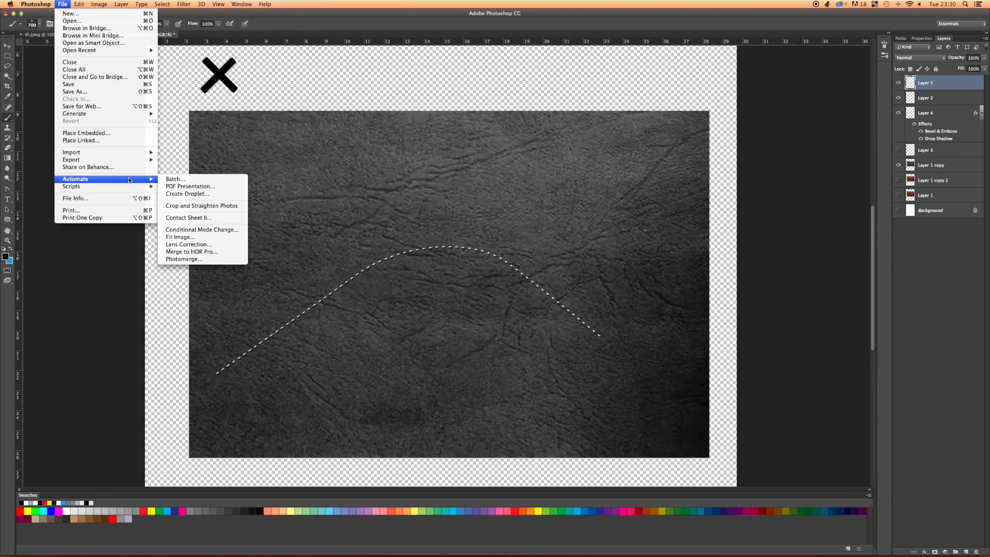
{"action": "mouse_move", "coordinate": [85, 7]}
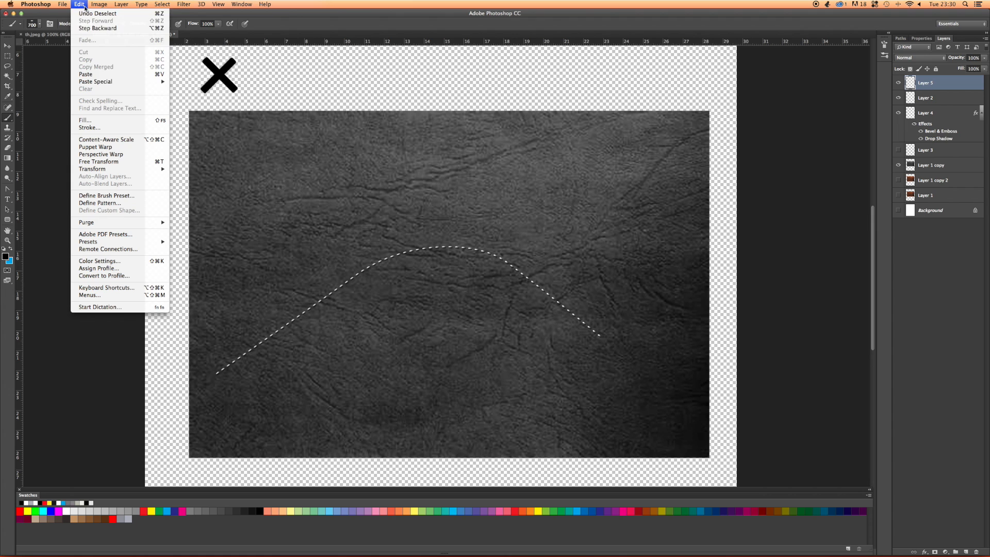
{"action": "left_click", "coordinate": [124, 206]}
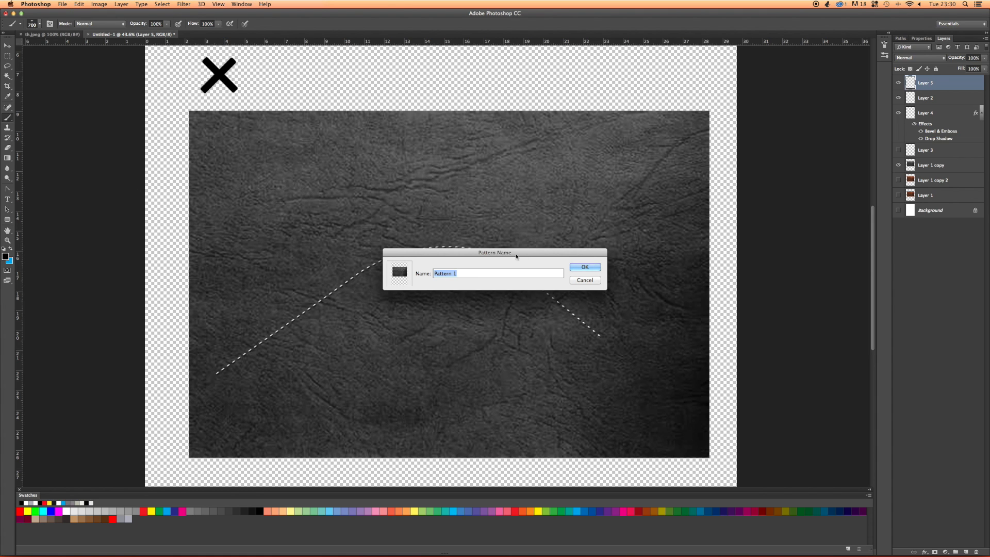
{"action": "left_click", "coordinate": [580, 267]}
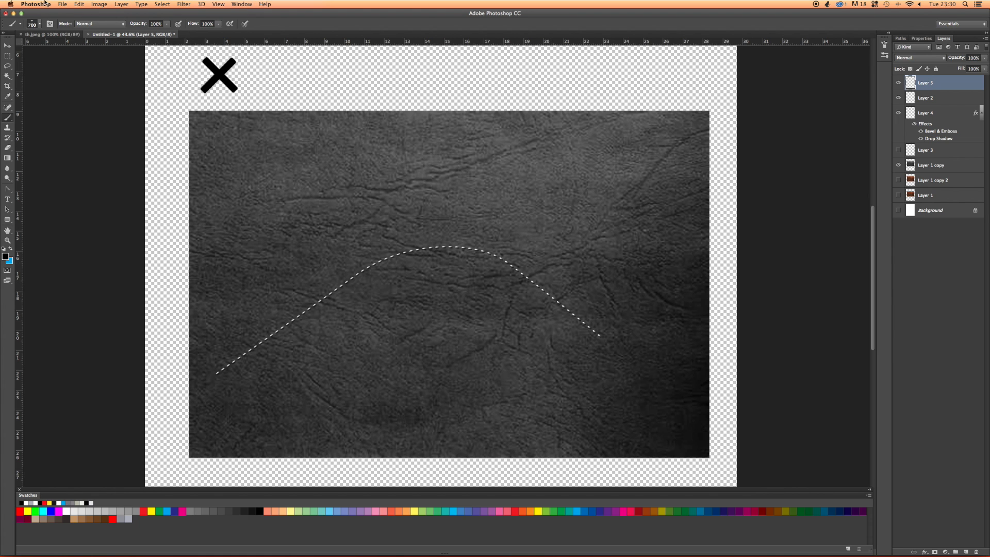
{"action": "left_click", "coordinate": [62, 4]}
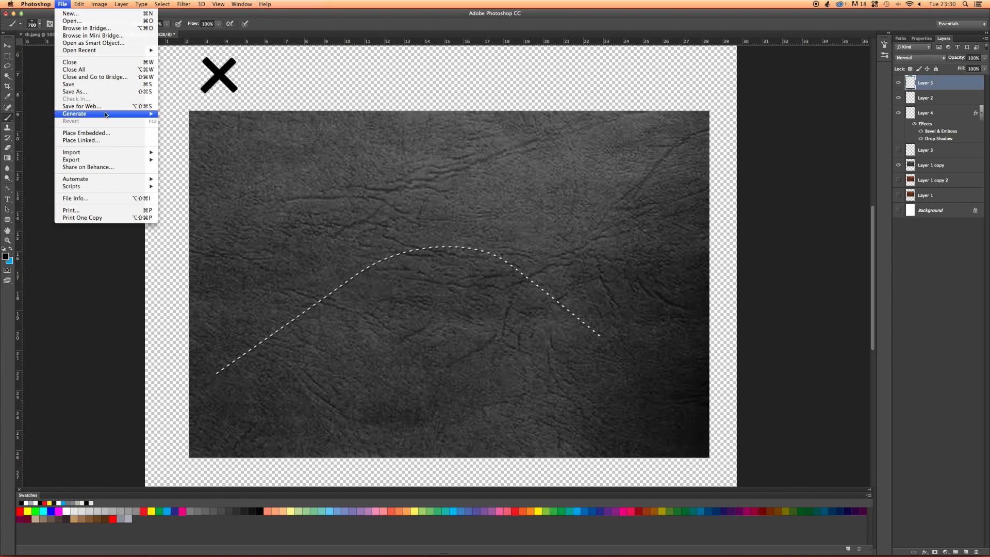
{"action": "left_click", "coordinate": [41, 130]}
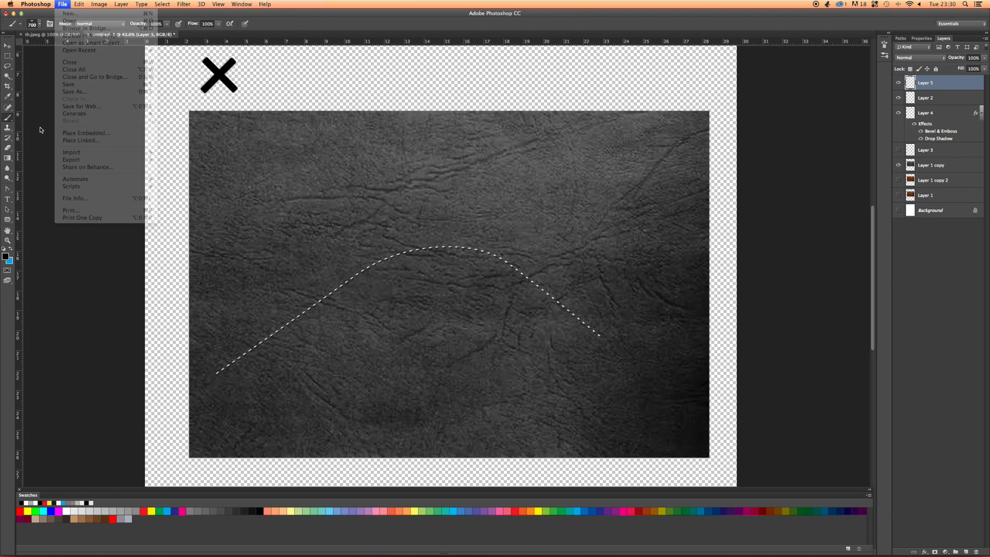
{"action": "left_click", "coordinate": [8, 56]}
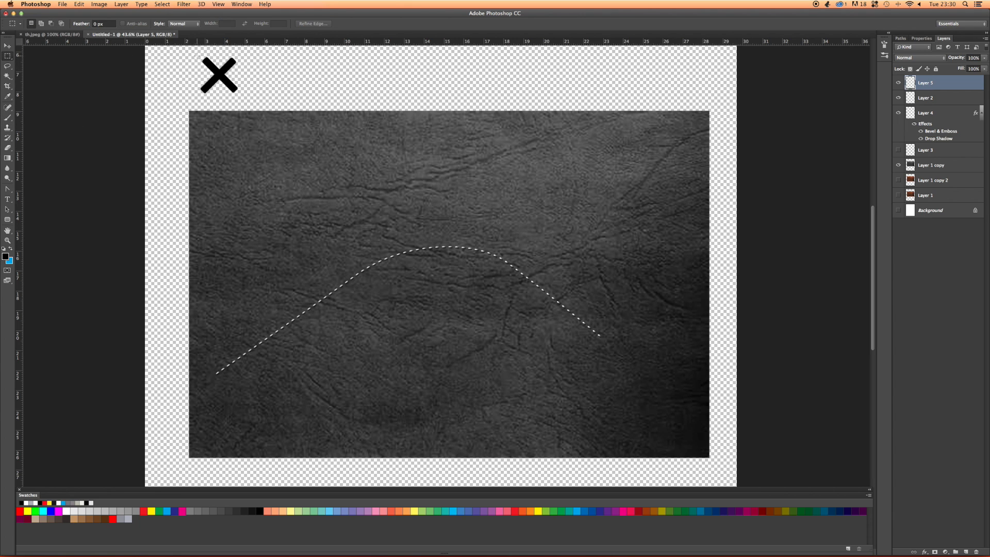
{"action": "left_click_drag", "start_coordinate": [192, 56], "coordinate": [214, 130]}
{"action": "scroll", "coordinate": [215, 131], "scroll_direction": "up", "scroll_amount": 10}
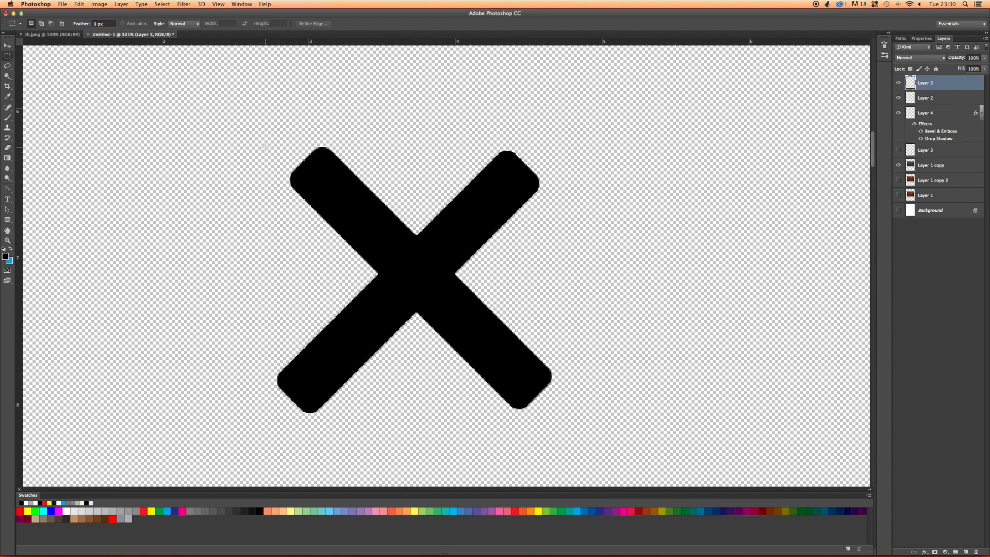
{"action": "left_click_drag", "start_coordinate": [276, 138], "coordinate": [554, 426]}
{"action": "left_click_drag", "start_coordinate": [553, 426], "coordinate": [554, 426]}
{"action": "key", "text": "super+d"}
- Show the Work Path and add guides at the black cross's top and side edges, also trying one along its lower edge
{"action": "left_click", "coordinate": [900, 38]}
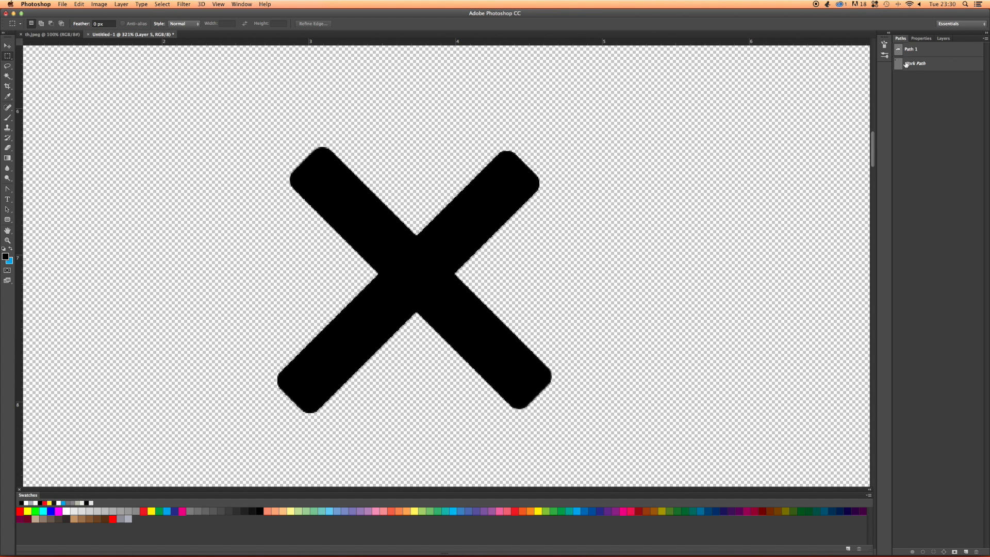
{"action": "left_click", "coordinate": [906, 64]}
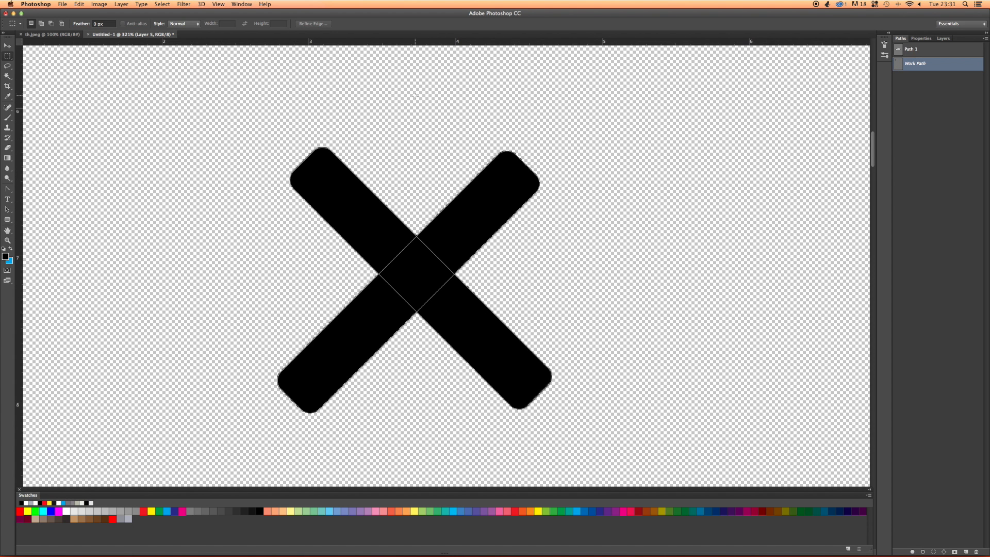
{"action": "scroll", "coordinate": [435, 150], "scroll_direction": "down", "scroll_amount": 5}
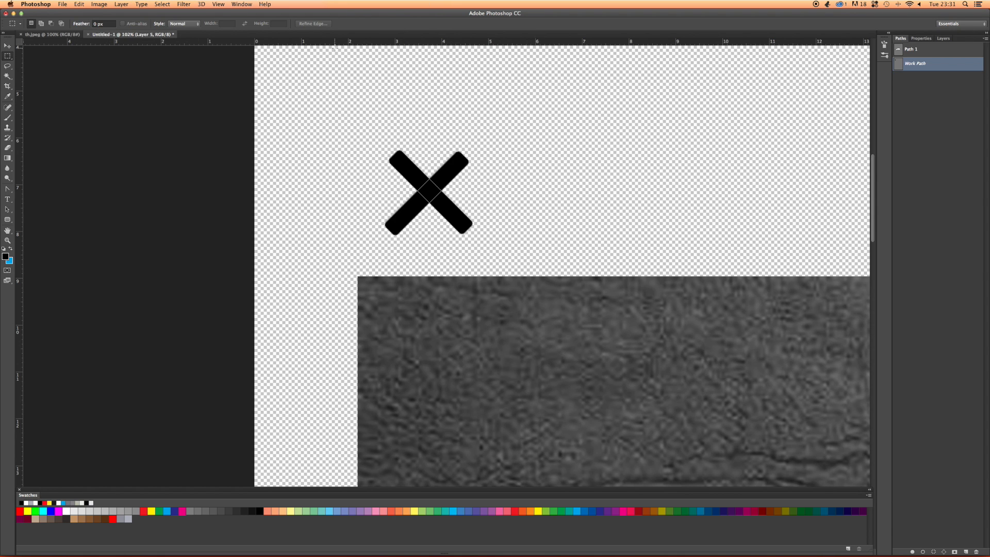
{"action": "key", "text": "super+r"}
{"action": "key", "text": "super+r"}
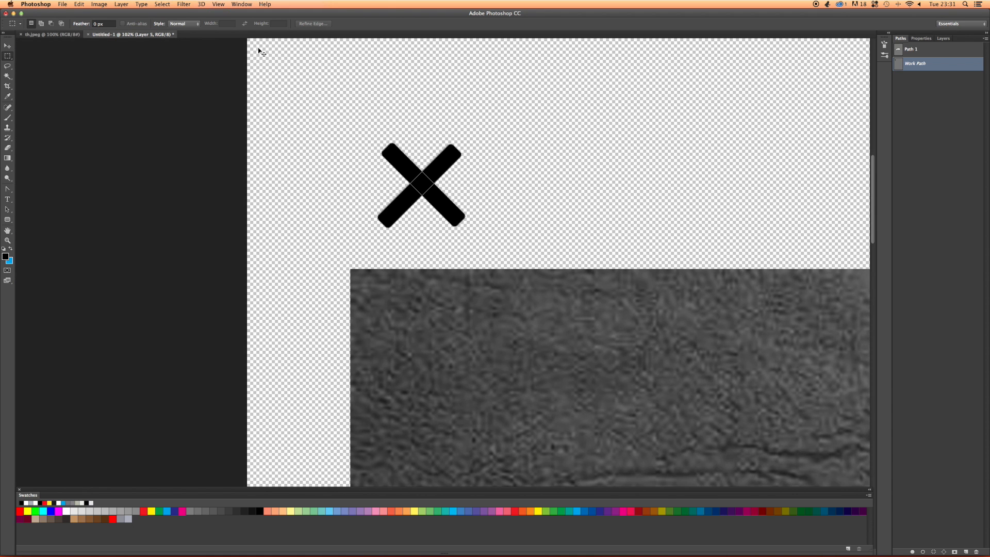
{"action": "left_click_drag", "start_coordinate": [273, 42], "coordinate": [274, 150]}
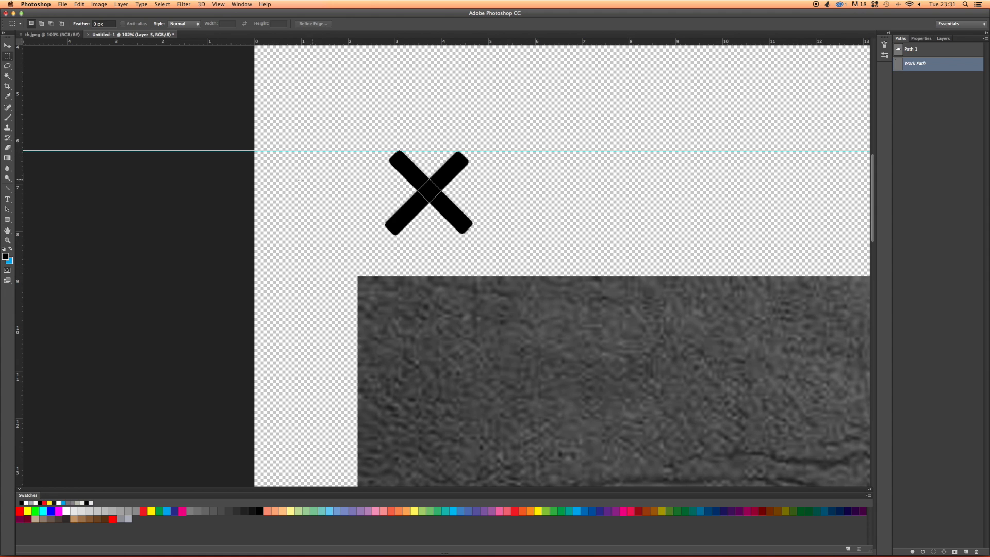
{"action": "left_click_drag", "start_coordinate": [19, 91], "coordinate": [384, 124]}
{"action": "left_click_drag", "start_coordinate": [19, 113], "coordinate": [471, 138]}
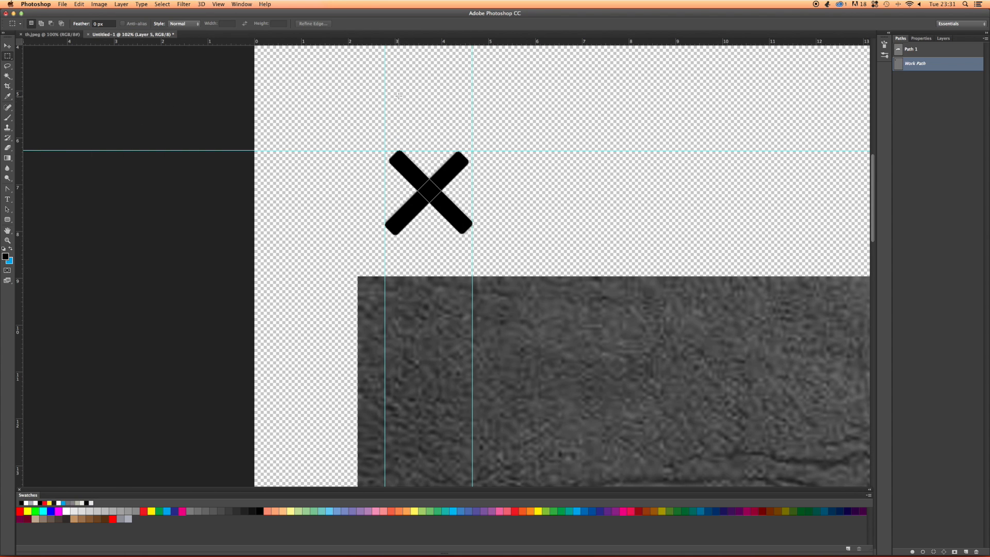
{"action": "left_click_drag", "start_coordinate": [393, 45], "coordinate": [411, 235]}
{"action": "scroll", "coordinate": [423, 216], "scroll_direction": "up", "scroll_amount": 5}
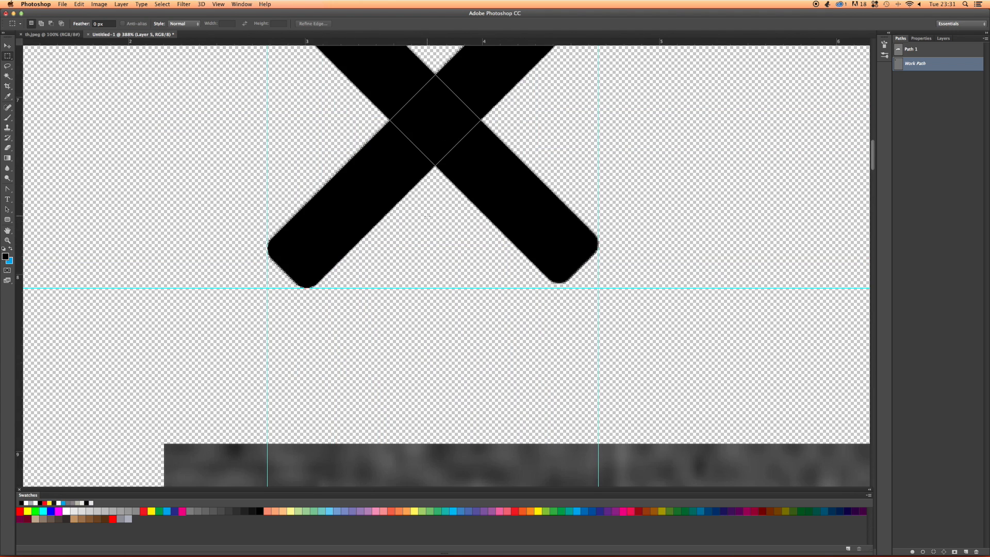
{"action": "scroll", "coordinate": [419, 196], "scroll_direction": "down", "scroll_amount": 3}
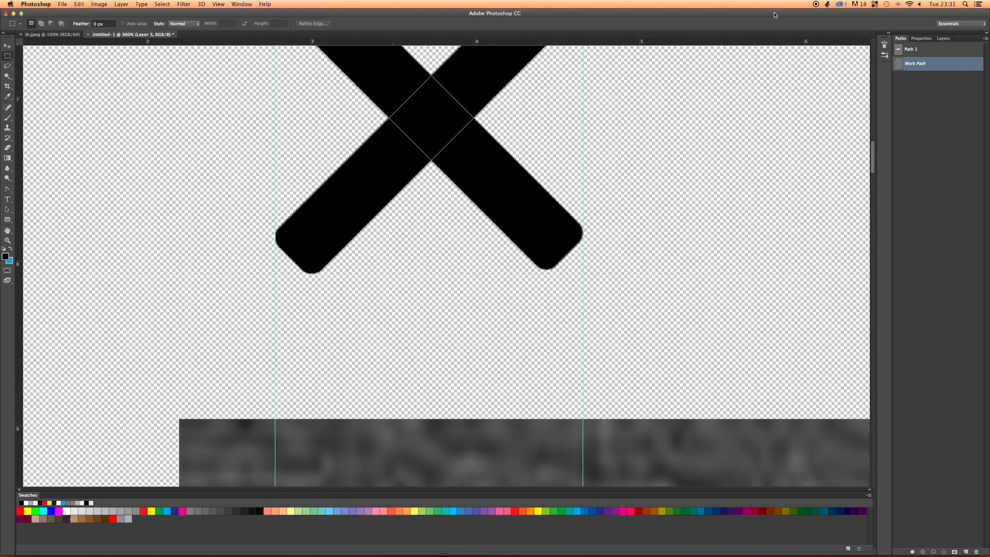
{"action": "left_click", "coordinate": [944, 38]}
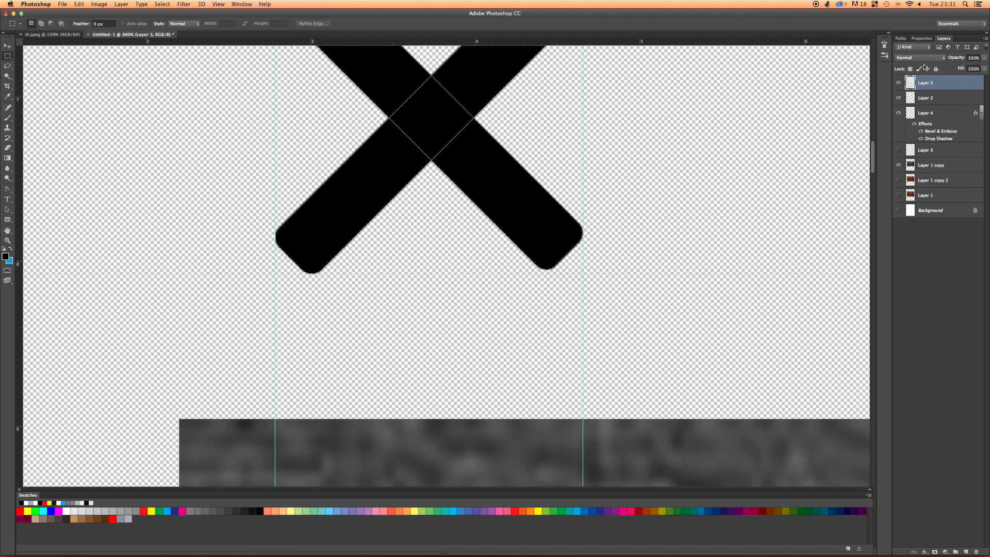
- Hide Layer 5, then move and slightly enlarge the bar descending from upper left so it meets the top and left guides
{"action": "left_click", "coordinate": [899, 84]}
{"action": "key", "text": "a"}
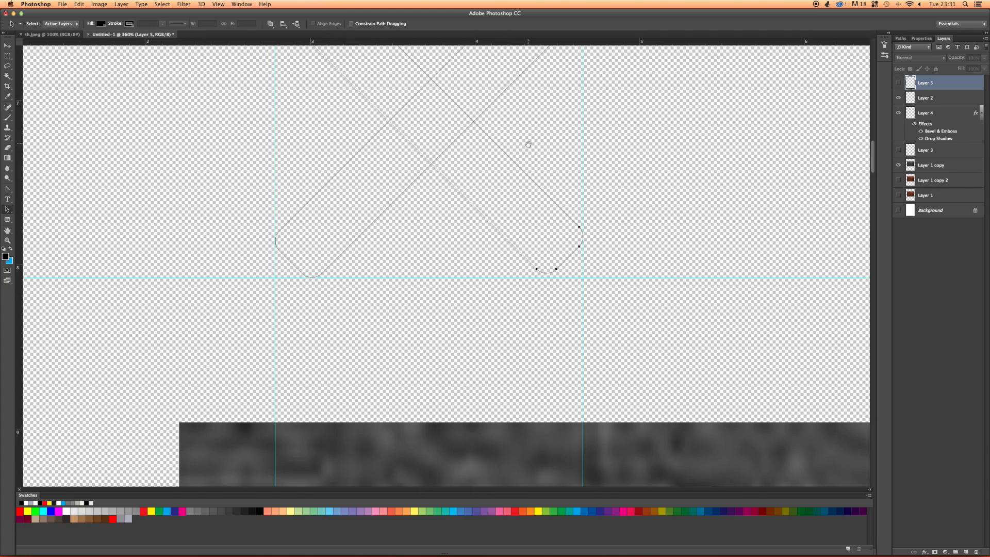
{"action": "left_click_drag", "start_coordinate": [528, 140], "coordinate": [525, 264]}
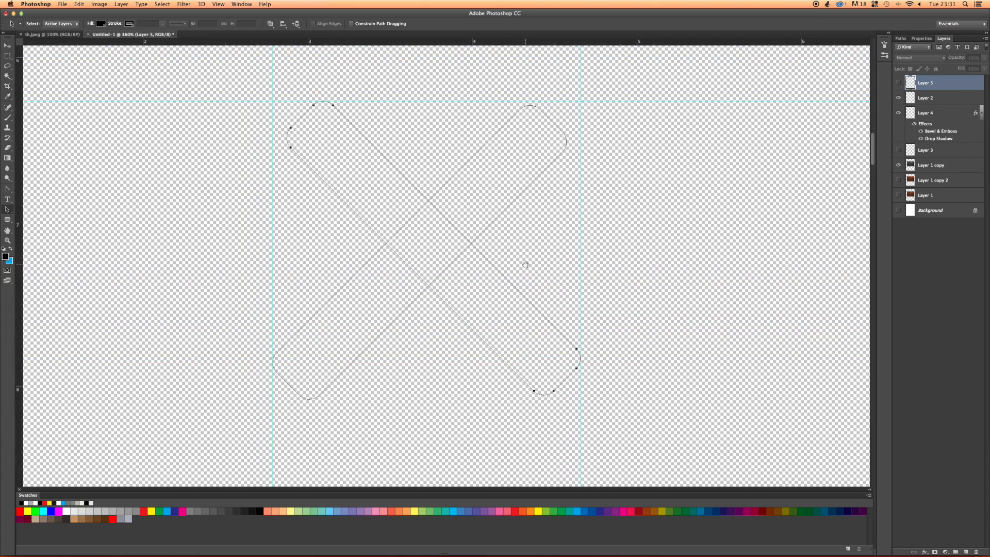
{"action": "key", "text": "super+t"}
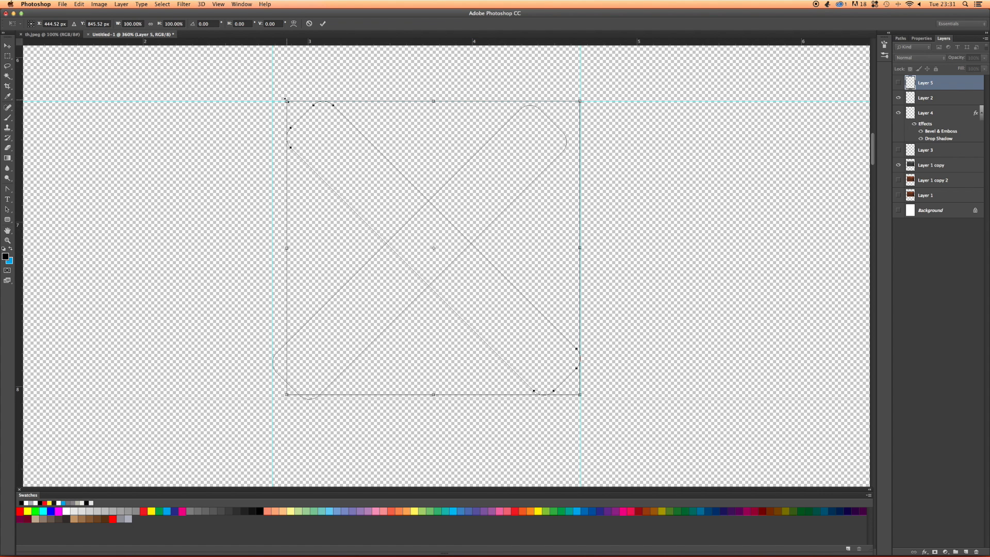
{"action": "left_click_drag", "start_coordinate": [285, 99], "coordinate": [299, 126]}
{"action": "key", "text": "Return"}
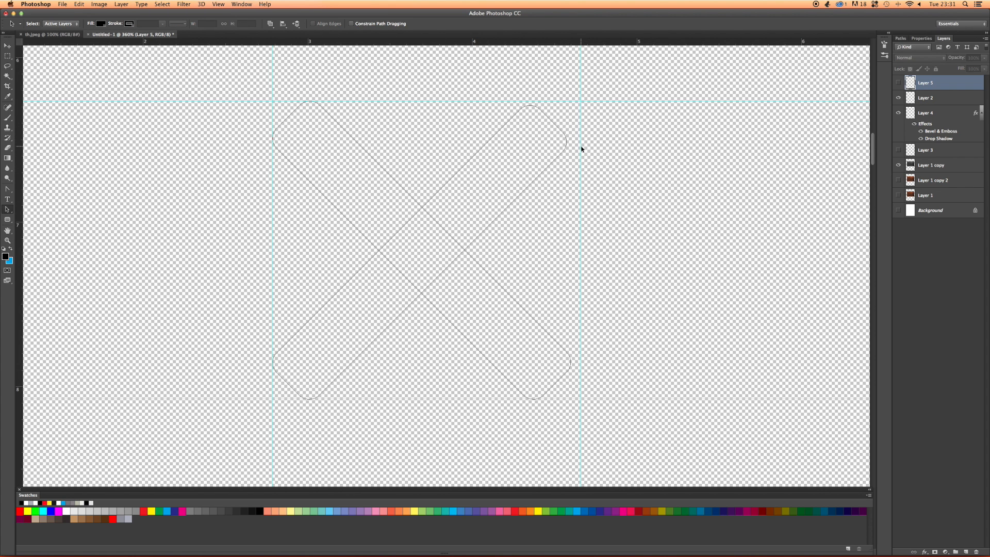
- Move the cross's right vertical guide inward to the adjusted bar's outer edge
{"action": "key", "text": "v"}
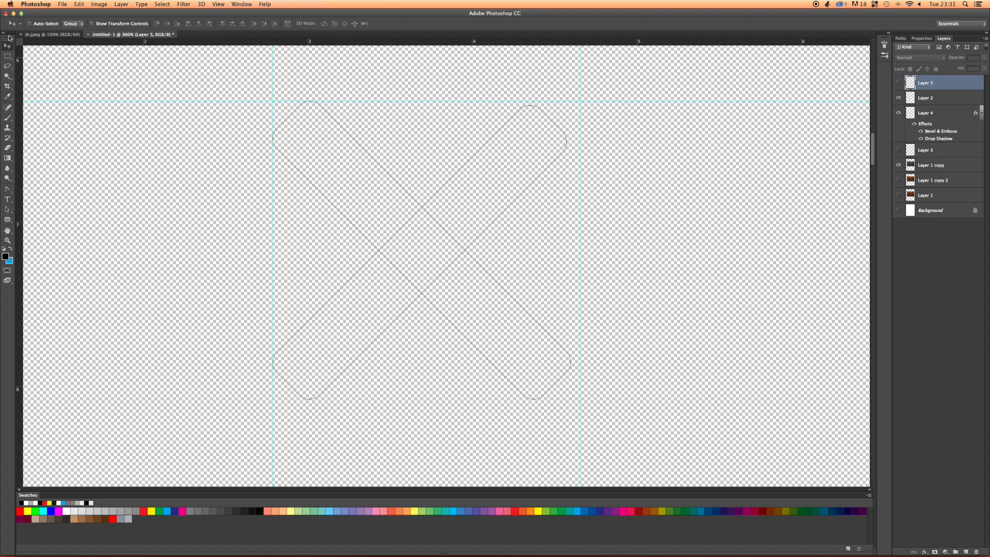
{"action": "left_click_drag", "start_coordinate": [580, 166], "coordinate": [571, 166]}
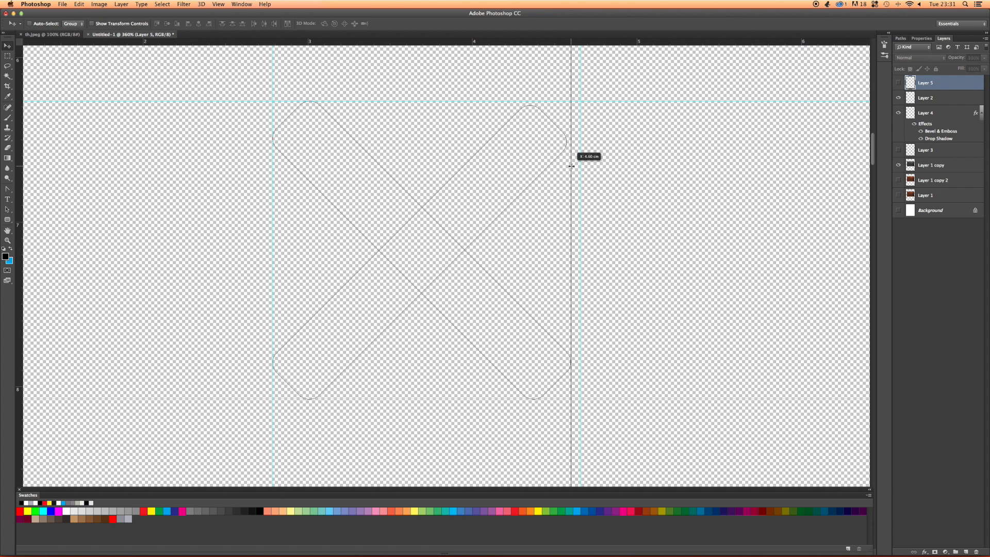
{"action": "left_click_drag", "start_coordinate": [571, 166], "coordinate": [571, 166]}
- Scale up the bar rising from lower left until its upper end meets the top and right guides
{"action": "key", "text": "a"}
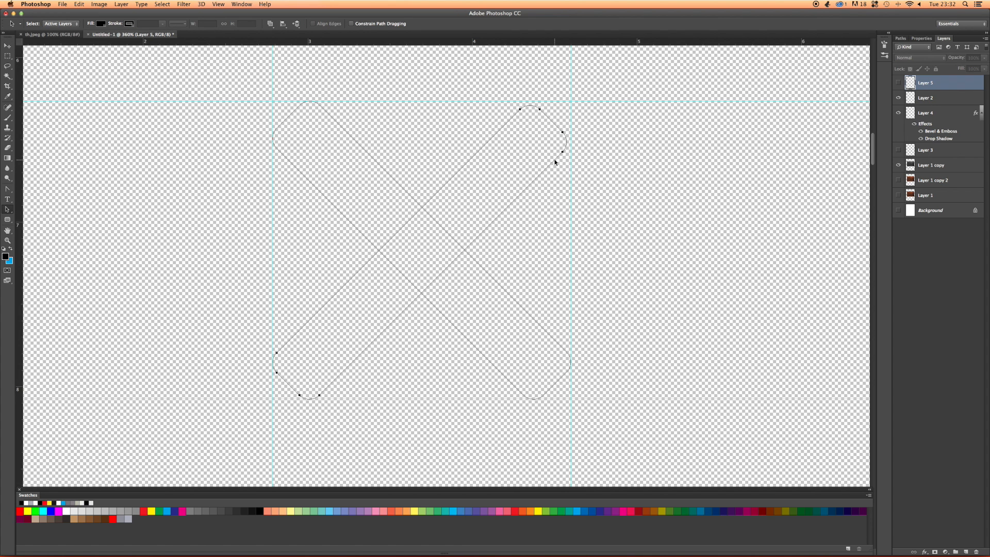
{"action": "key", "text": "super+t"}
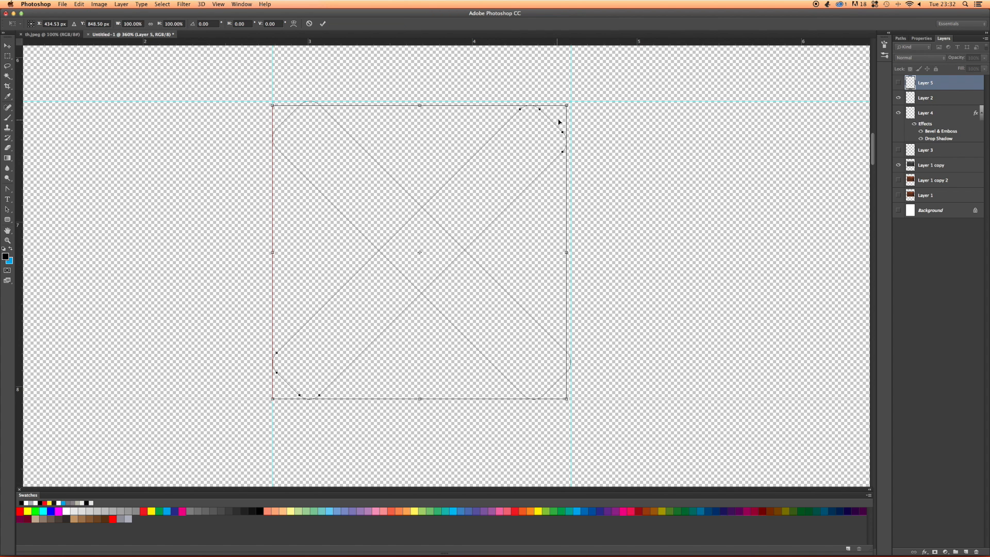
{"action": "left_click_drag", "start_coordinate": [567, 106], "coordinate": [572, 103]}
{"action": "key", "text": "Return"}
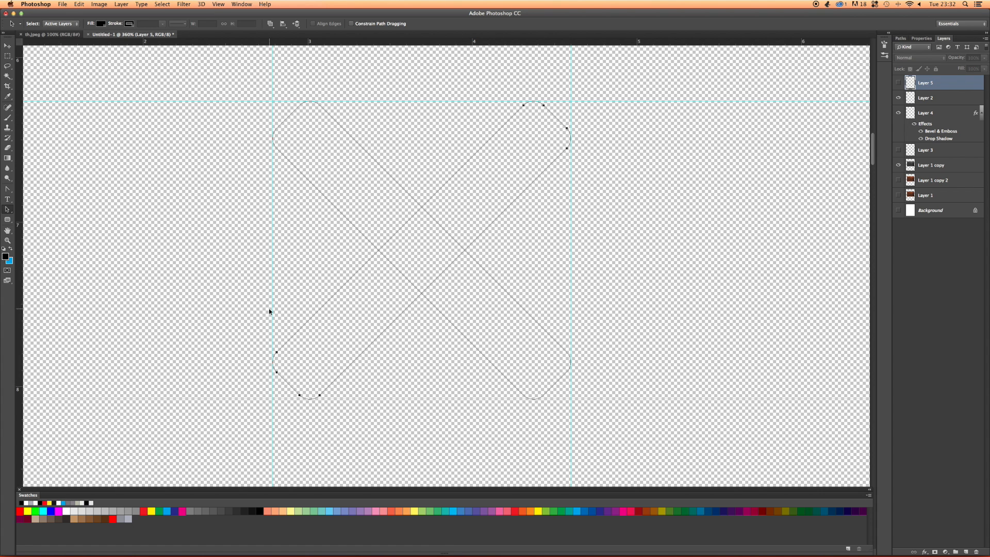
{"action": "scroll", "coordinate": [512, 246], "scroll_direction": "down", "scroll_amount": 10}
{"action": "scroll", "coordinate": [513, 246], "scroll_direction": "up", "scroll_amount": 10}
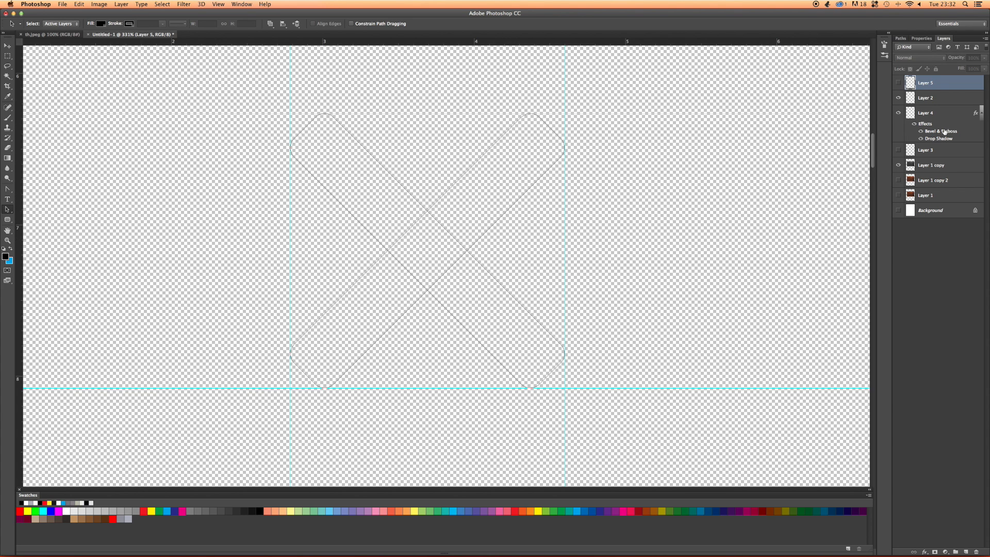
- On a new layer, load the Work Path as a selection, paint it black with the 700 px brush, and deselect
{"action": "right_click", "coordinate": [932, 87]}
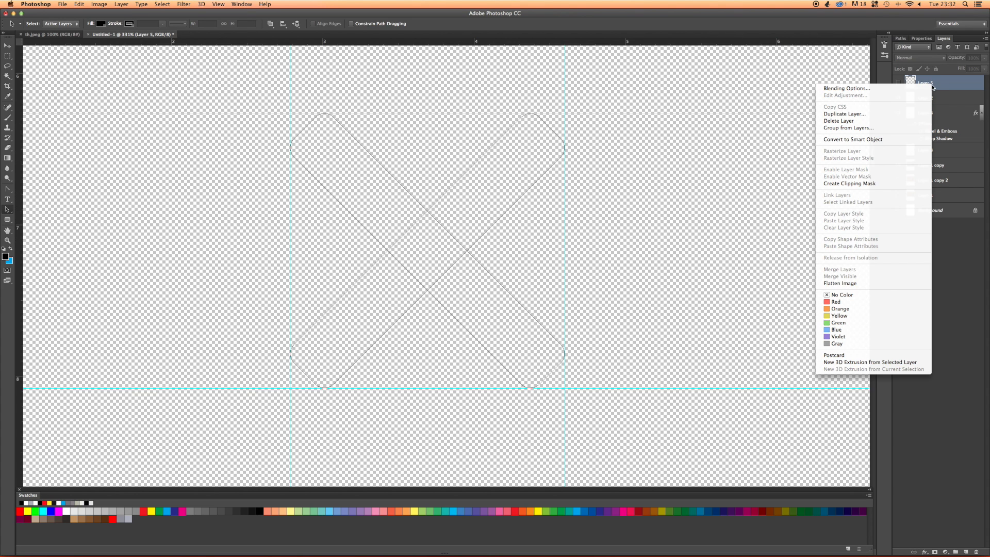
{"action": "left_click", "coordinate": [981, 400]}
{"action": "left_click", "coordinate": [966, 552]}
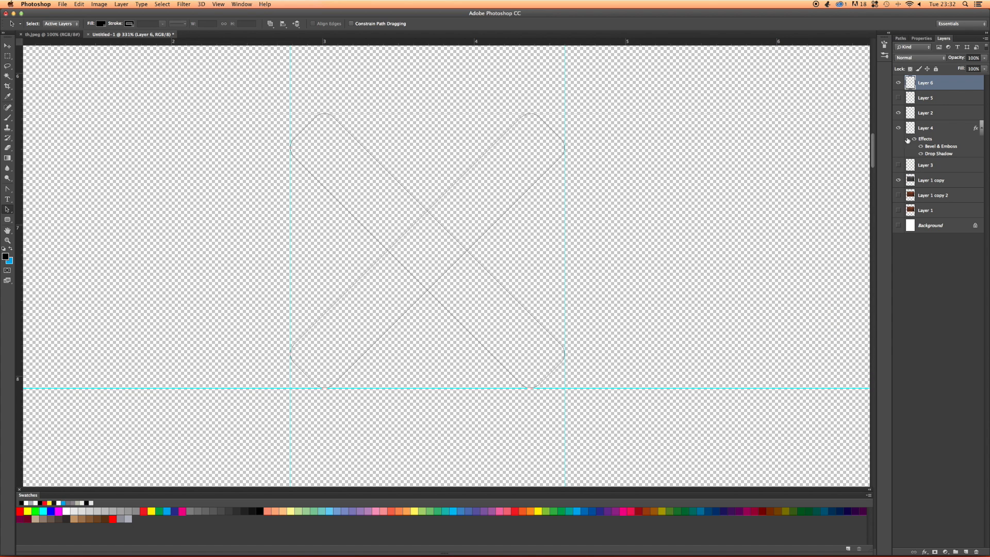
{"action": "left_click", "coordinate": [901, 38]}
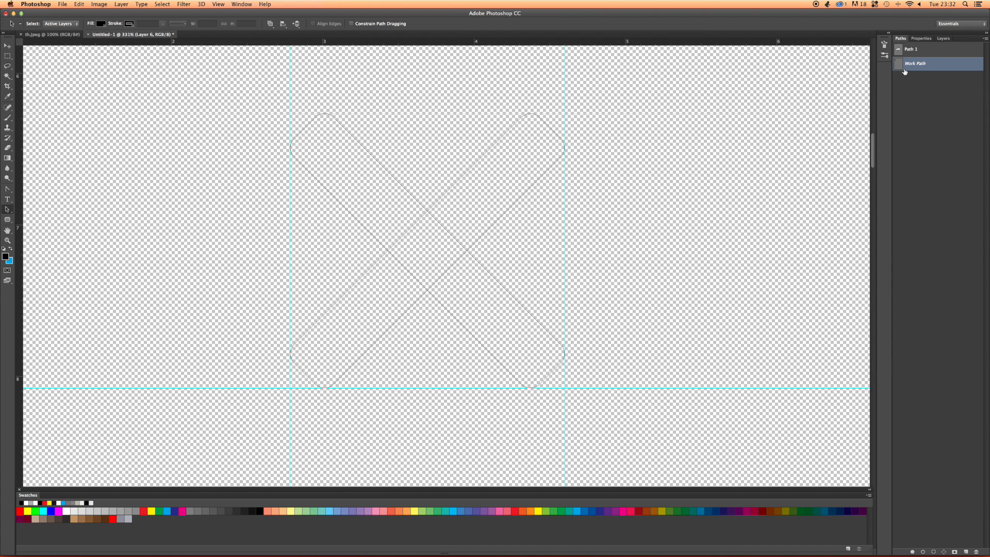
{"action": "left_click", "coordinate": [933, 553]}
{"action": "key", "text": "b"}
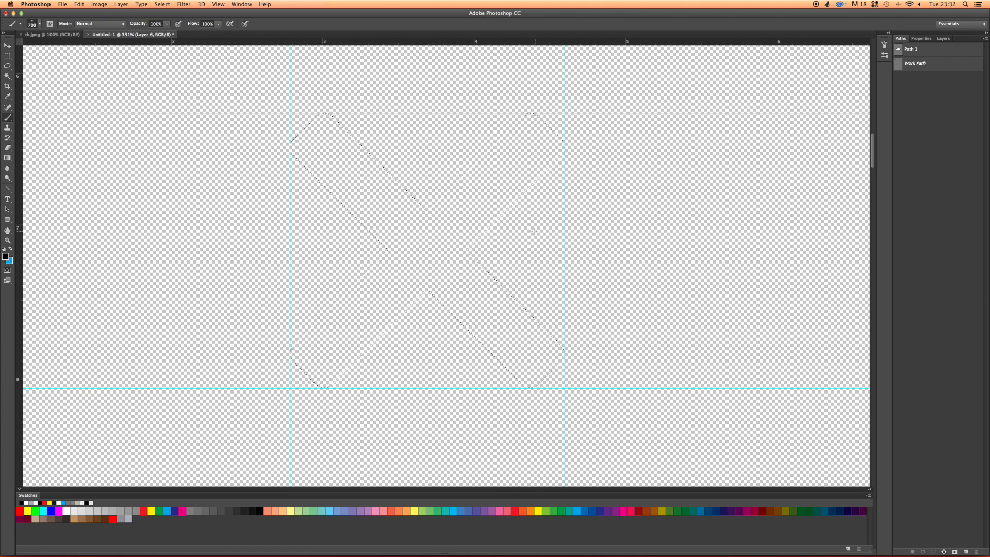
{"action": "left_click", "coordinate": [484, 246]}
{"action": "key", "text": "super+d"}
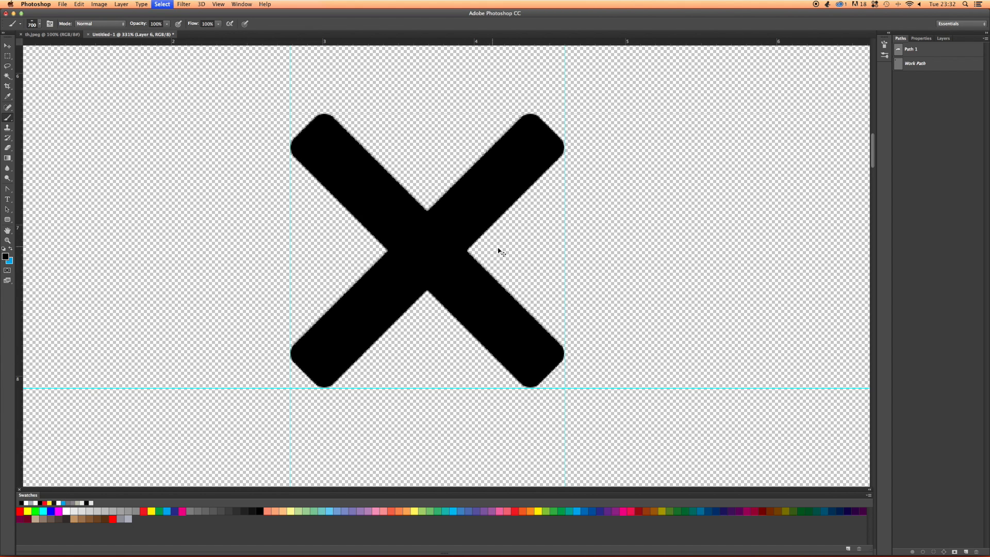
- Duplicate the black cross on Layer 6 directly to its right so the two crosses meet at the guide
{"action": "scroll", "coordinate": [501, 249], "scroll_direction": "down", "scroll_amount": 8}
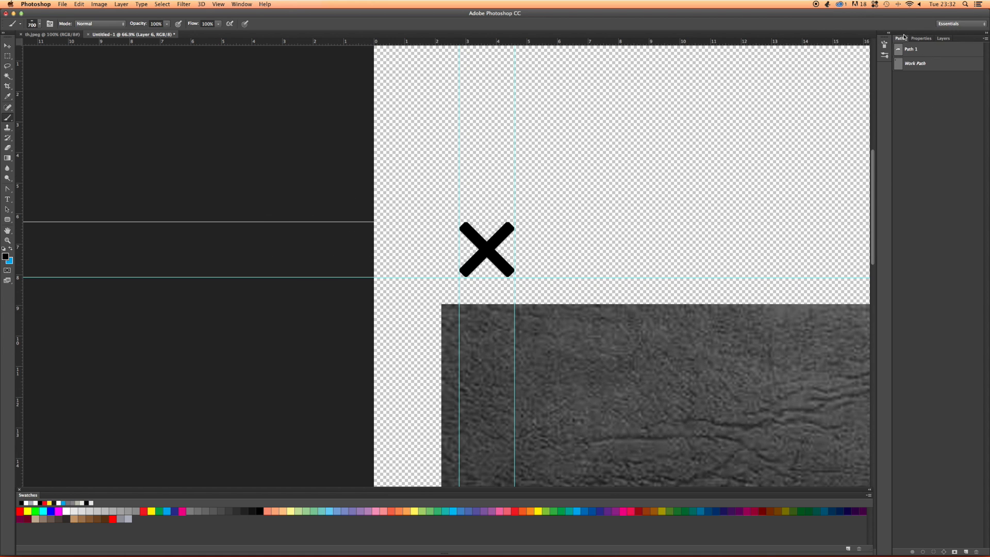
{"action": "left_click", "coordinate": [944, 39]}
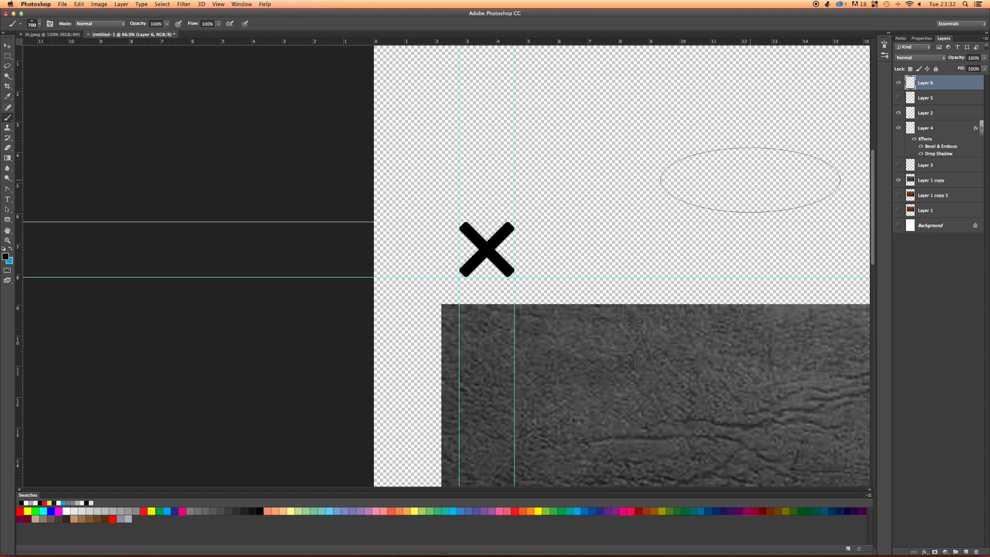
{"action": "key", "text": "v"}
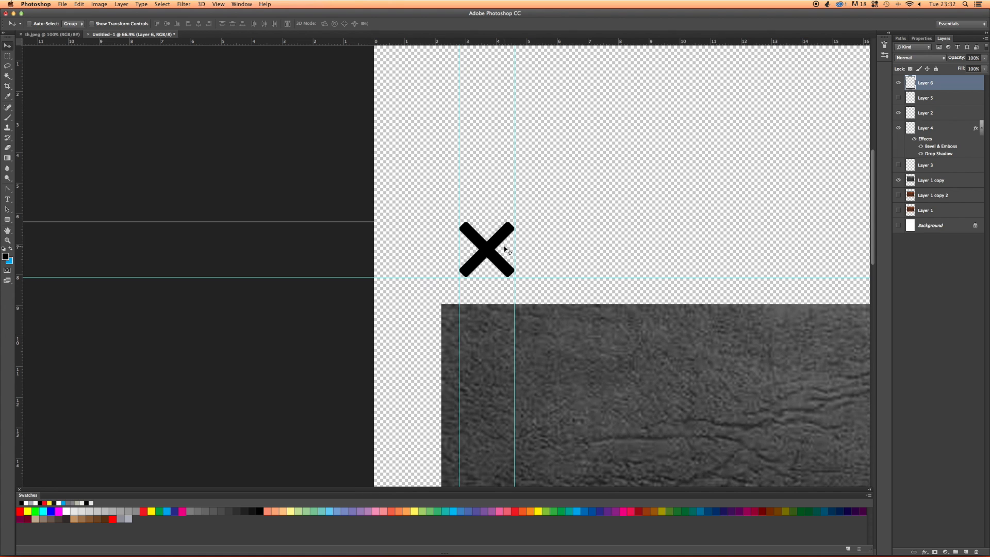
{"action": "left_click_drag", "start_coordinate": [493, 249], "coordinate": [547, 251]}
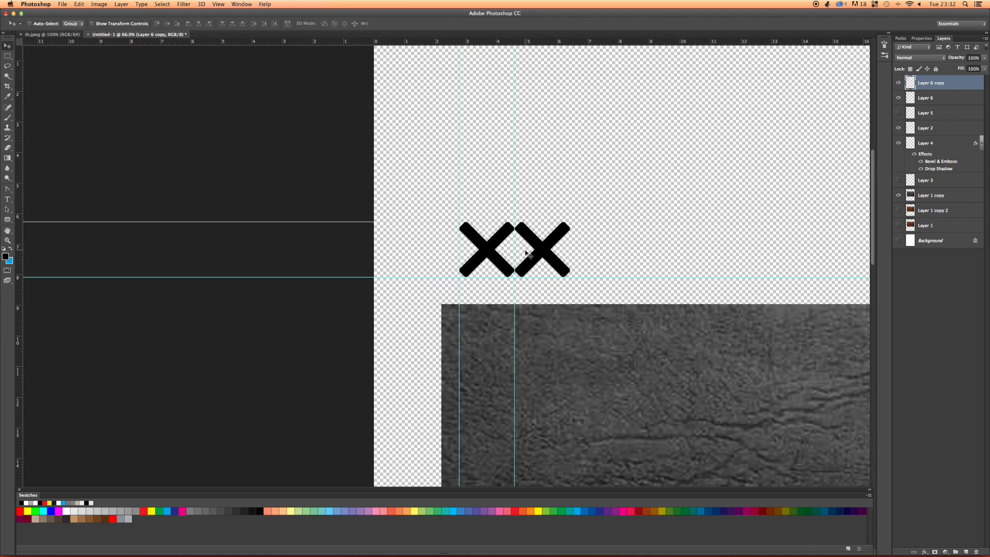
{"action": "scroll", "coordinate": [526, 252], "scroll_direction": "up", "scroll_amount": 10}
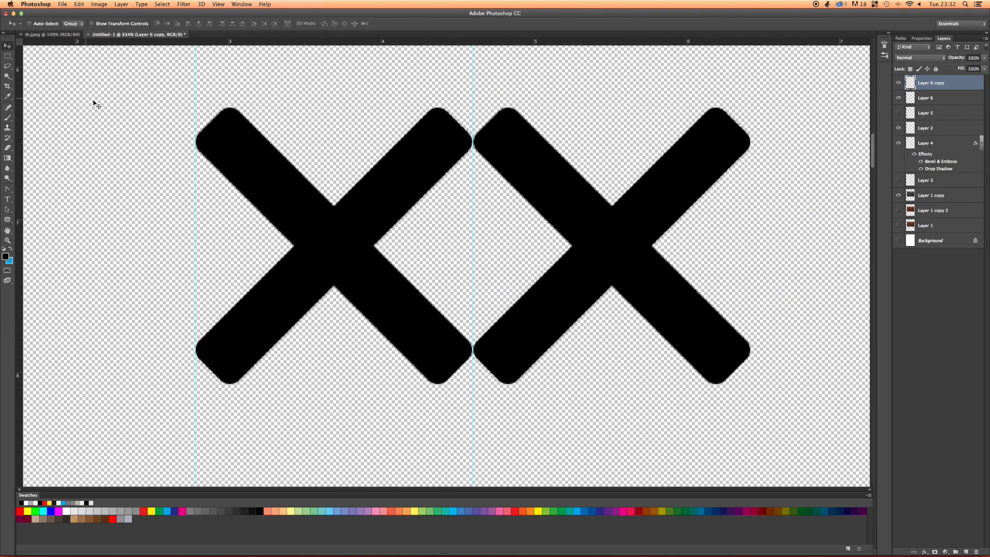
{"action": "left_click", "coordinate": [12, 57]}
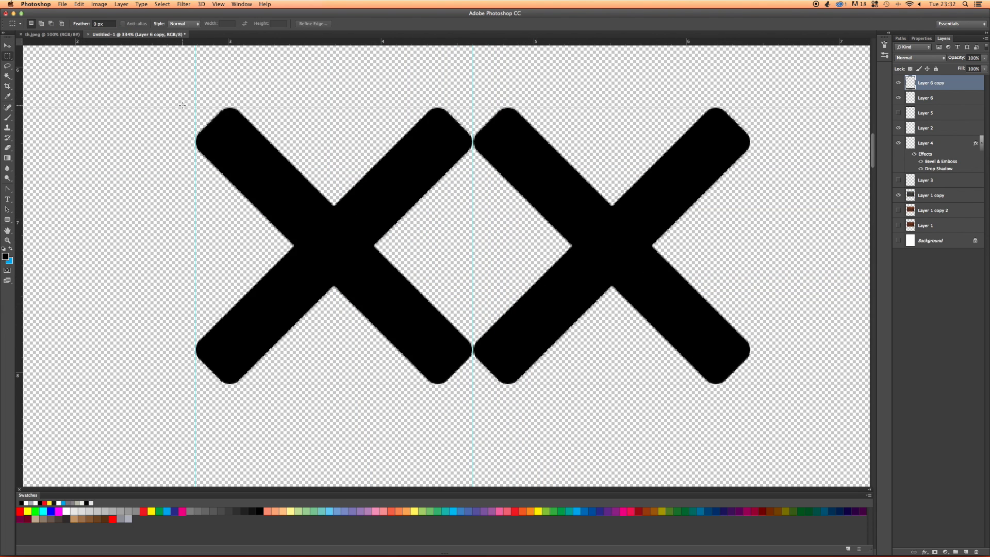
{"action": "left_click_drag", "start_coordinate": [195, 107], "coordinate": [473, 384]}
{"action": "left_click", "coordinate": [433, 165]}
- Hide Layer 6 copy, marquee-select the remaining cross with a small margin around it, and make Layer 6 active
{"action": "left_click", "coordinate": [898, 82]}
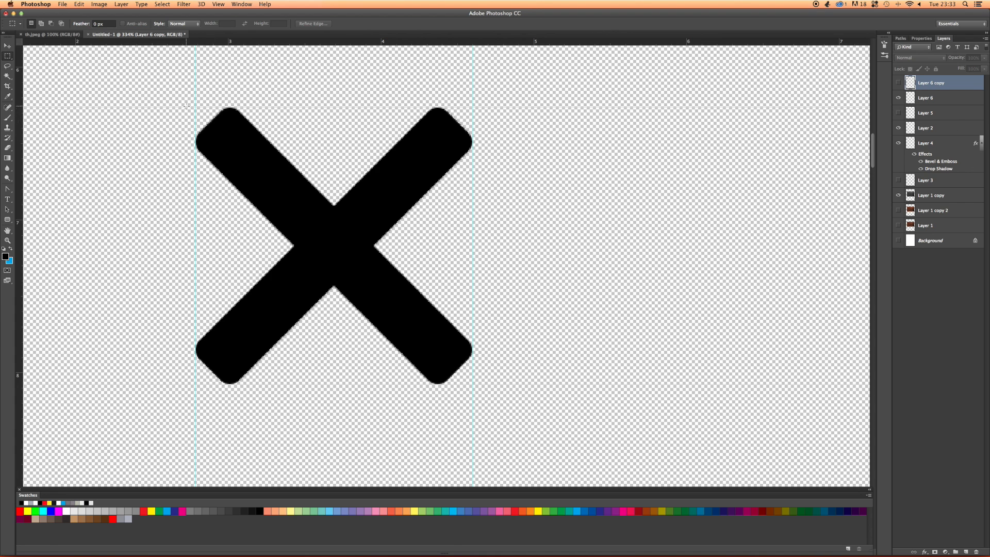
{"action": "left_click_drag", "start_coordinate": [184, 100], "coordinate": [482, 395]}
{"action": "left_click_drag", "start_coordinate": [482, 395], "coordinate": [484, 395]}
{"action": "left_click", "coordinate": [924, 98]}
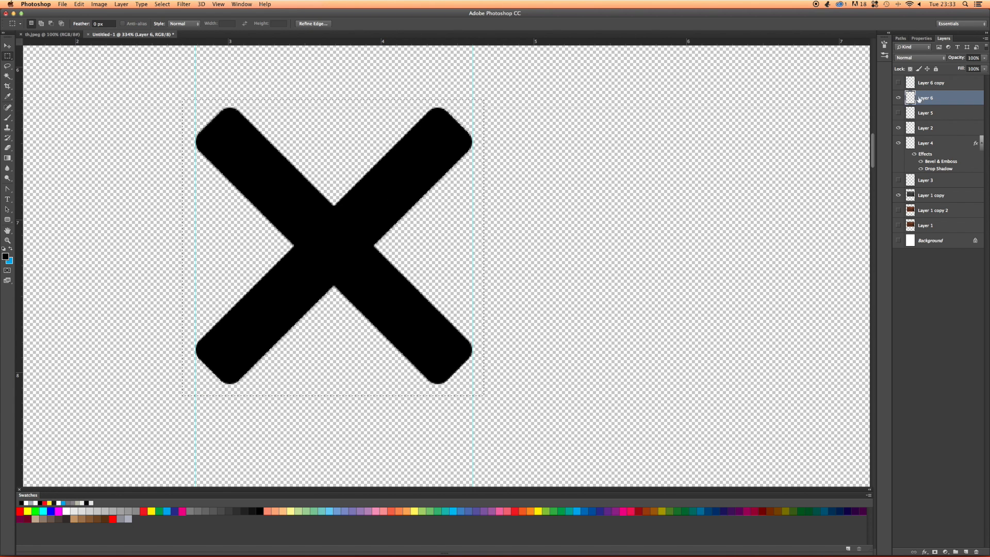
- Define a brush preset from the selected cross with the name Sampled Brush 1, and clear the selection
{"action": "left_click", "coordinate": [79, 5]}
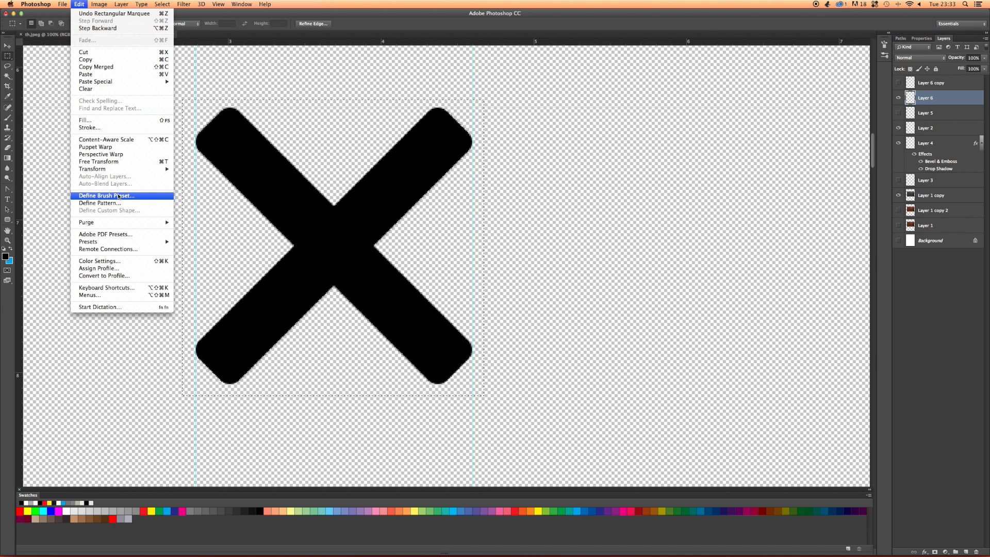
{"action": "left_click", "coordinate": [118, 197]}
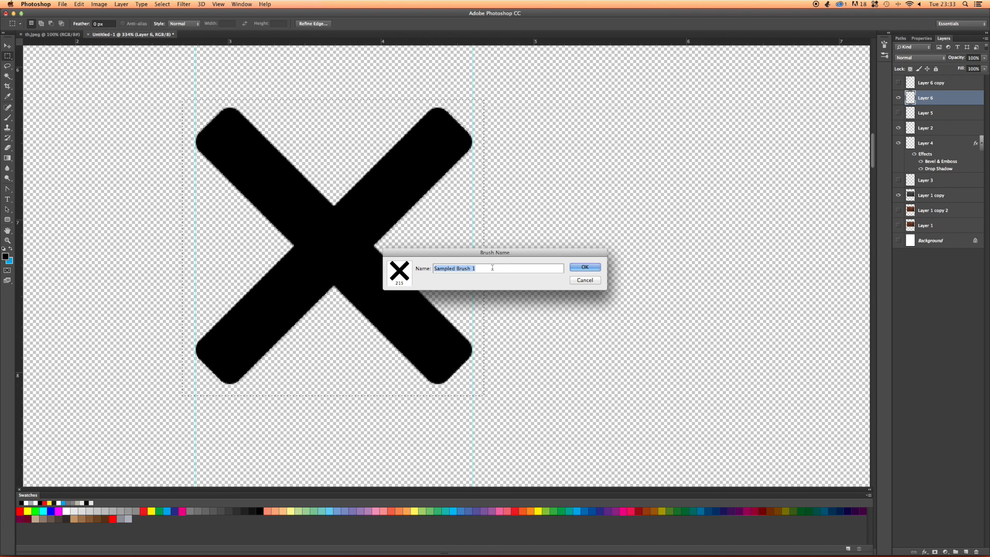
{"action": "left_click", "coordinate": [580, 268]}
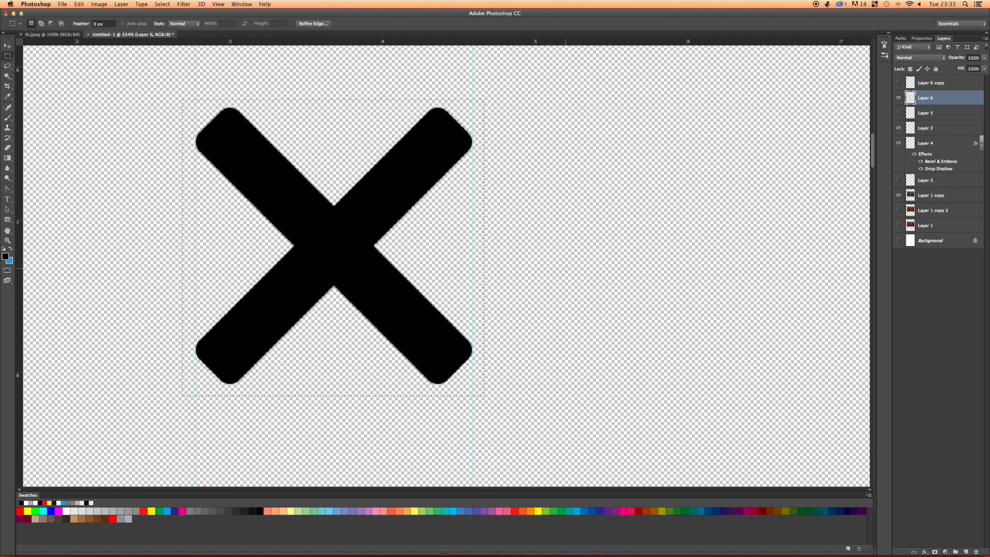
{"action": "left_click", "coordinate": [602, 235]}
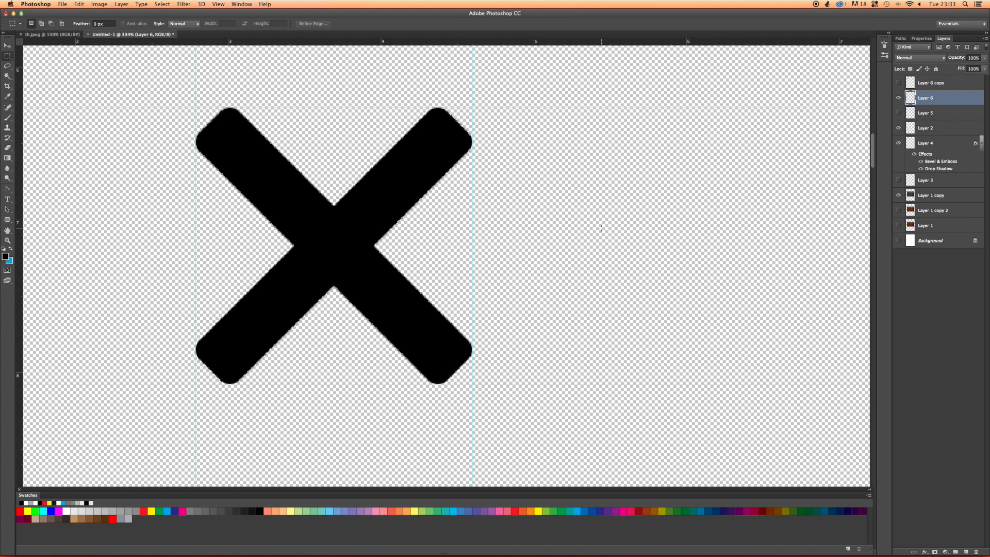
- Hide Layer 6 to leave the stitched leather on display
{"action": "scroll", "coordinate": [754, 198], "scroll_direction": "down", "scroll_amount": 5}
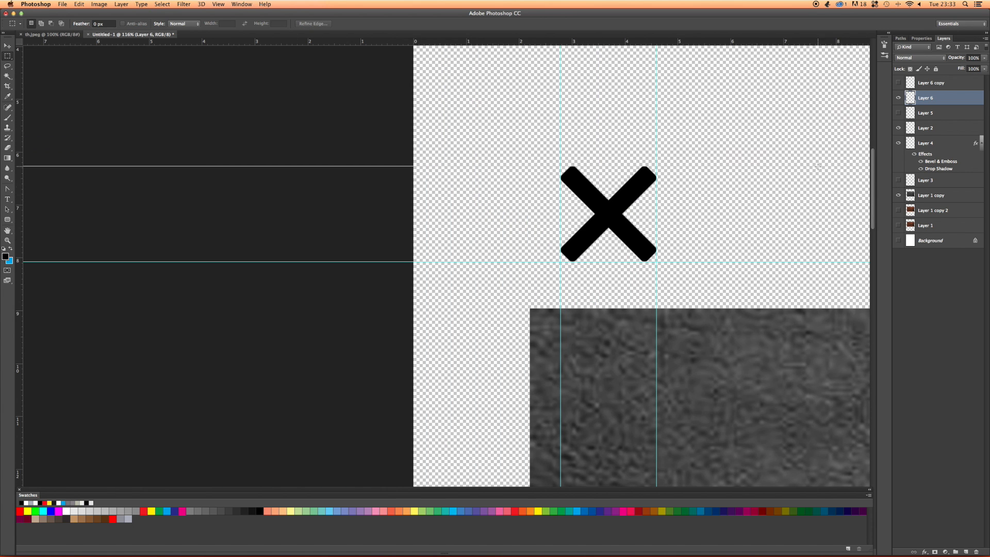
{"action": "left_click", "coordinate": [898, 98]}
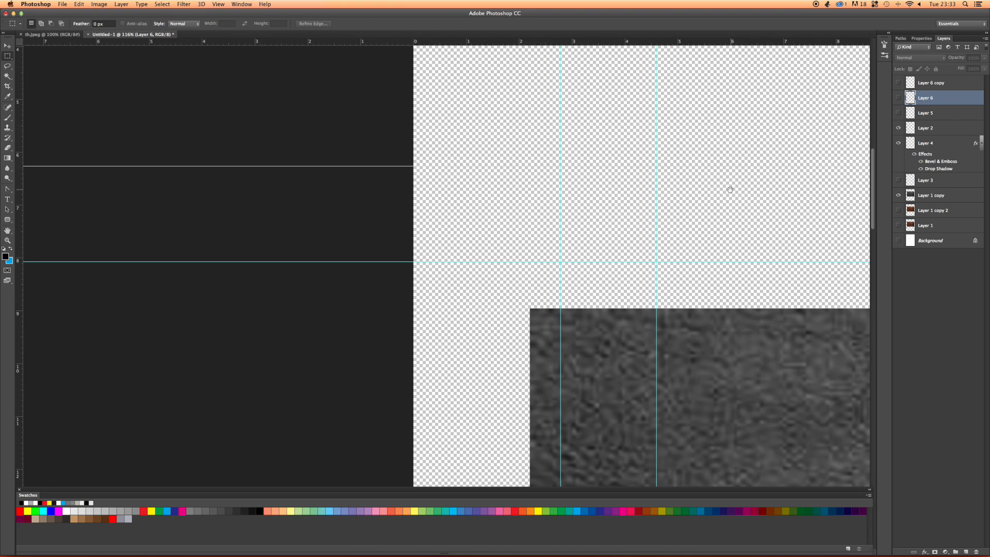
{"action": "scroll", "coordinate": [731, 190], "scroll_direction": "down", "scroll_amount": 10}
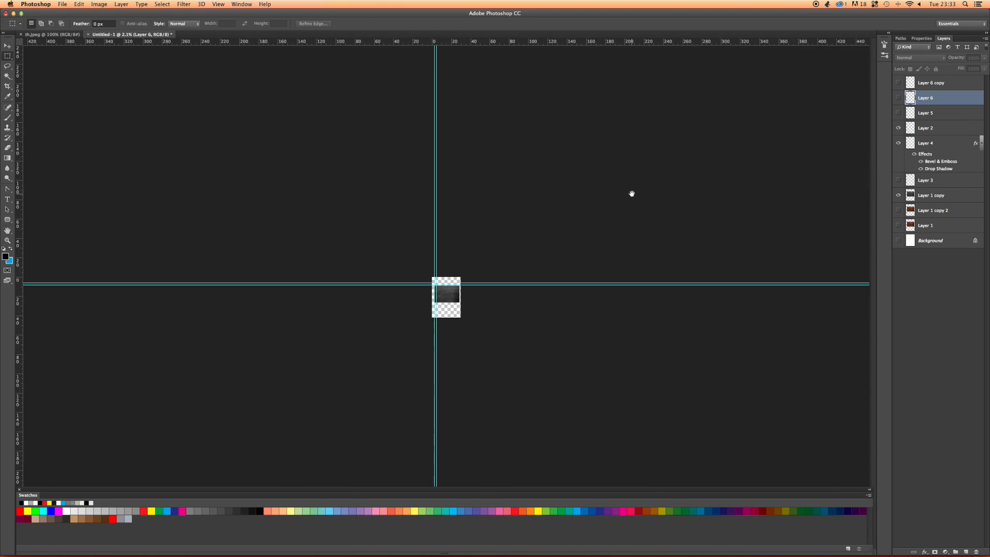
{"action": "scroll", "coordinate": [497, 261], "scroll_direction": "up", "scroll_amount": 13}
{"action": "scroll", "coordinate": [486, 270], "scroll_direction": "down", "scroll_amount": 5}
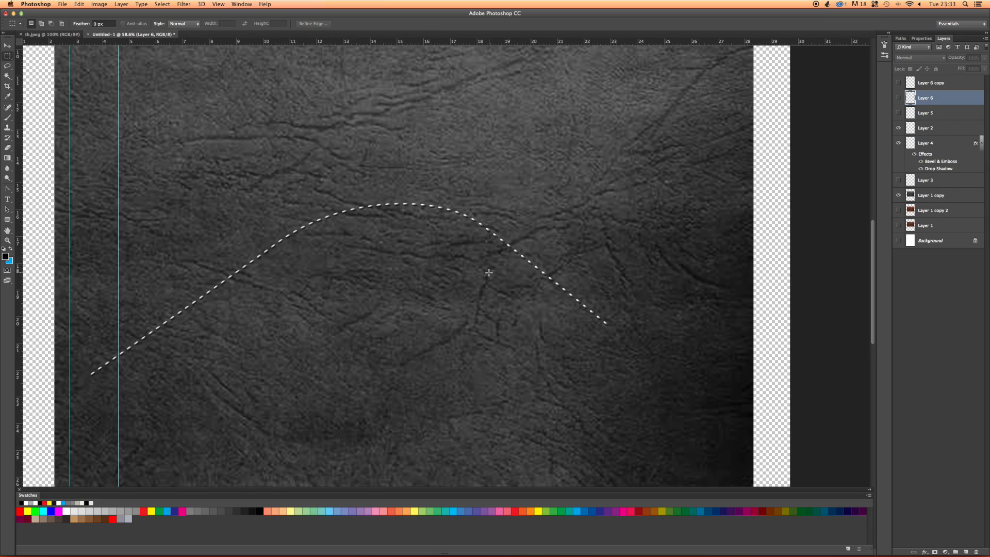
- Choose the 215 px cross-shaped preset for the Brush tool and open its brush settings
{"action": "left_click", "coordinate": [885, 45]}
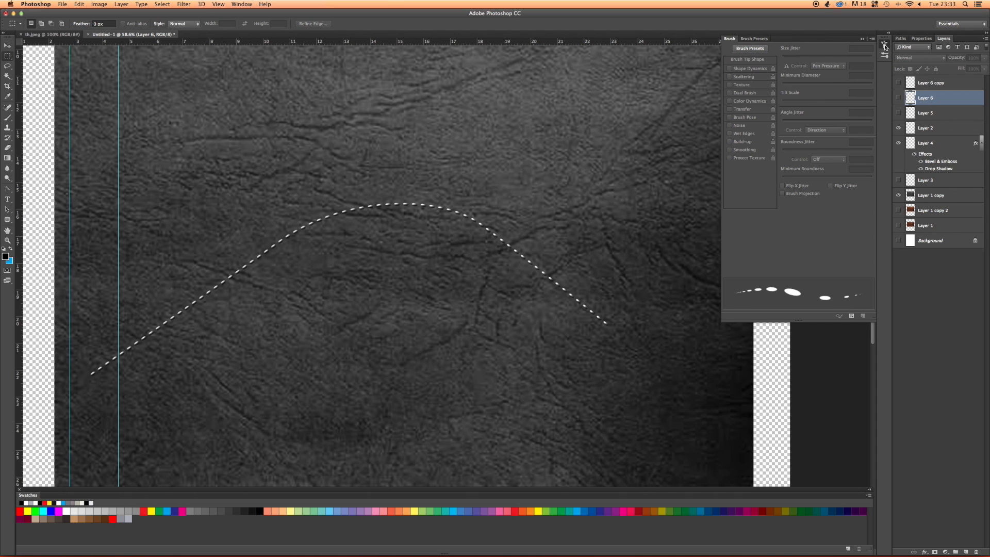
{"action": "left_click", "coordinate": [884, 56]}
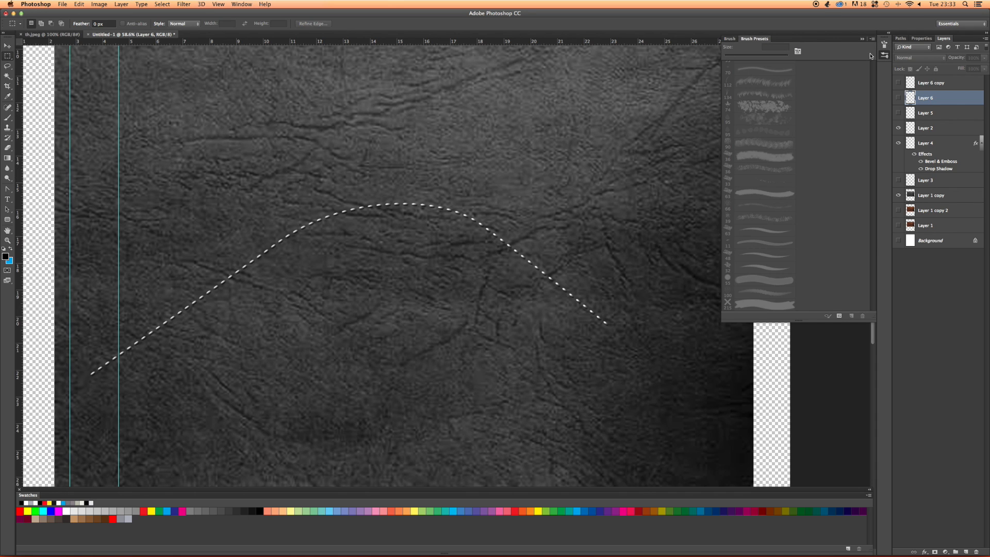
{"action": "left_click", "coordinate": [8, 118]}
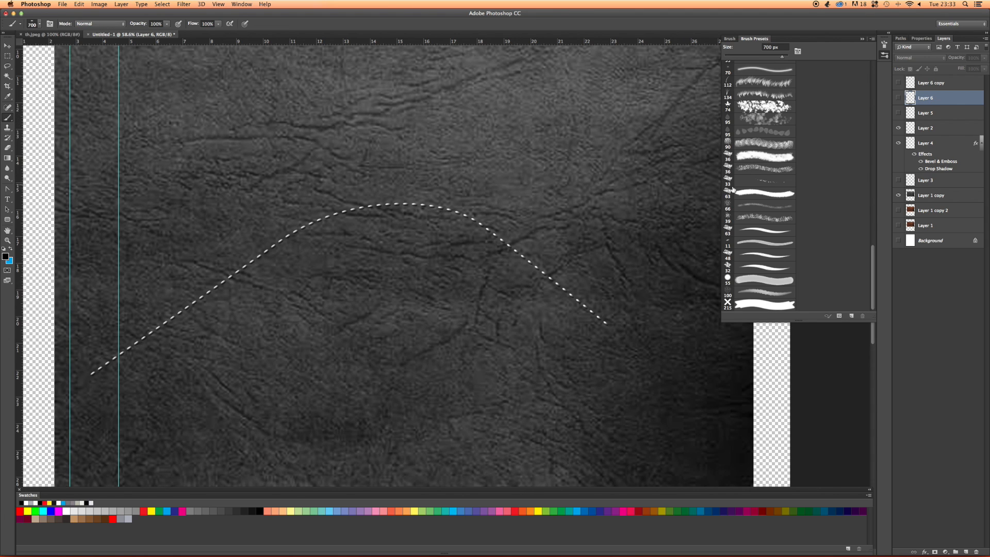
{"action": "left_click", "coordinate": [748, 306]}
{"action": "left_click", "coordinate": [797, 51]}
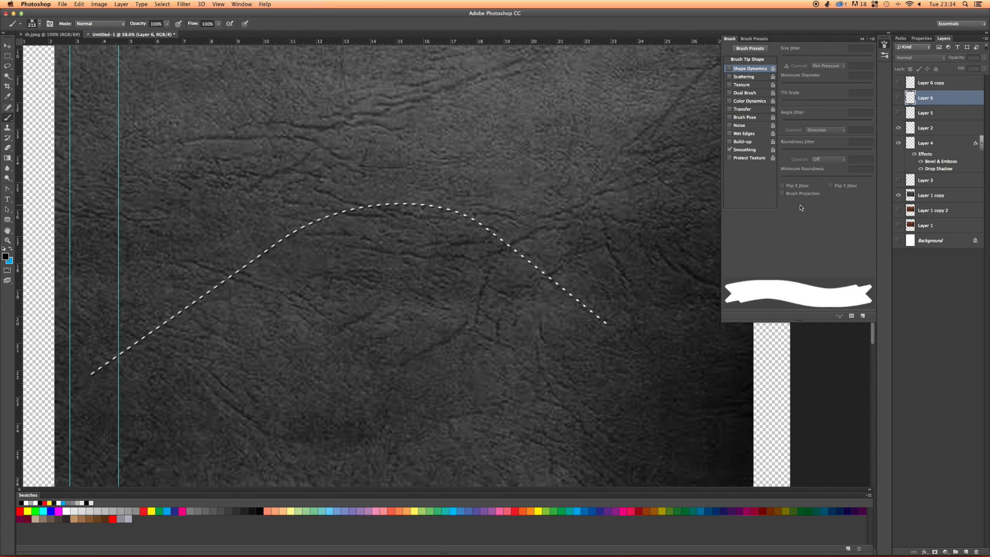
- Set the cross brush tip to 115% spacing, 8° angle and 36% roundness, and enable Shape Dynamics with 2% angle jitter
{"action": "left_click", "coordinate": [748, 60]}
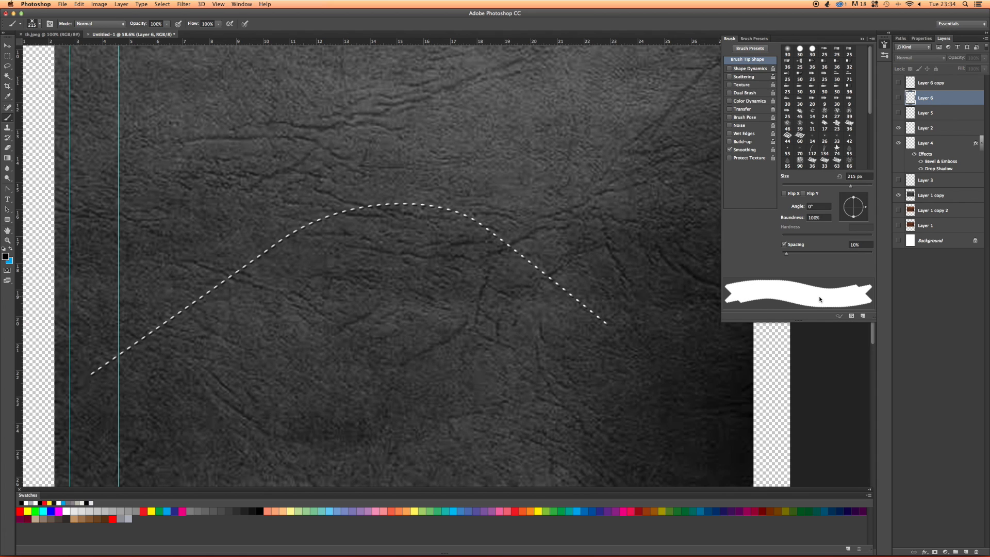
{"action": "left_click_drag", "start_coordinate": [786, 255], "coordinate": [798, 256]}
{"action": "left_click_drag", "start_coordinate": [802, 255], "coordinate": [831, 256]}
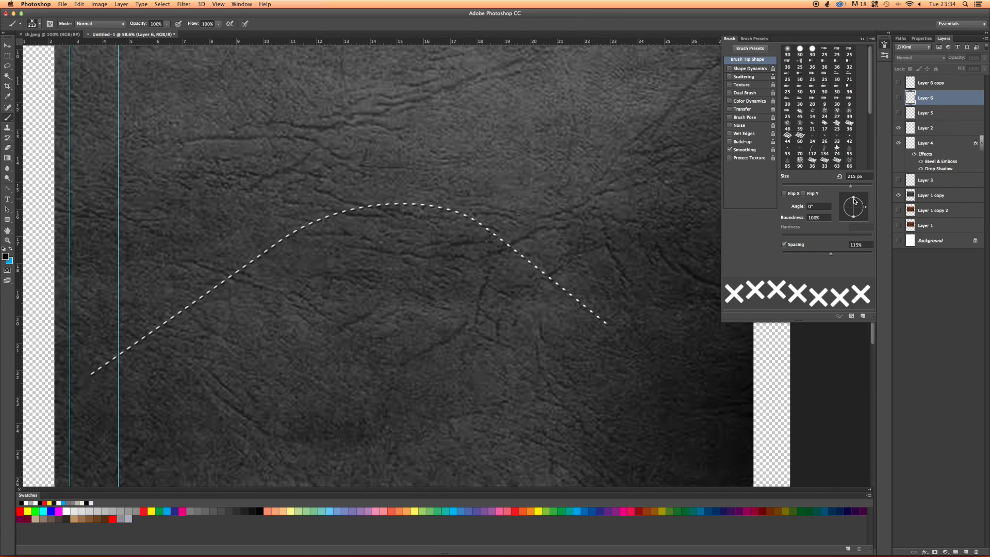
{"action": "left_click_drag", "start_coordinate": [855, 205], "coordinate": [863, 207]}
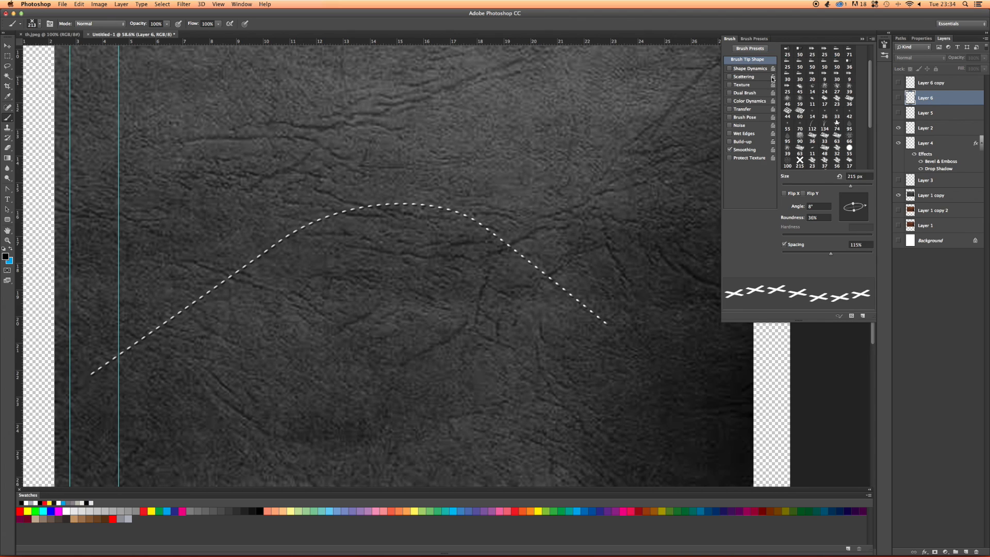
{"action": "left_click", "coordinate": [751, 69]}
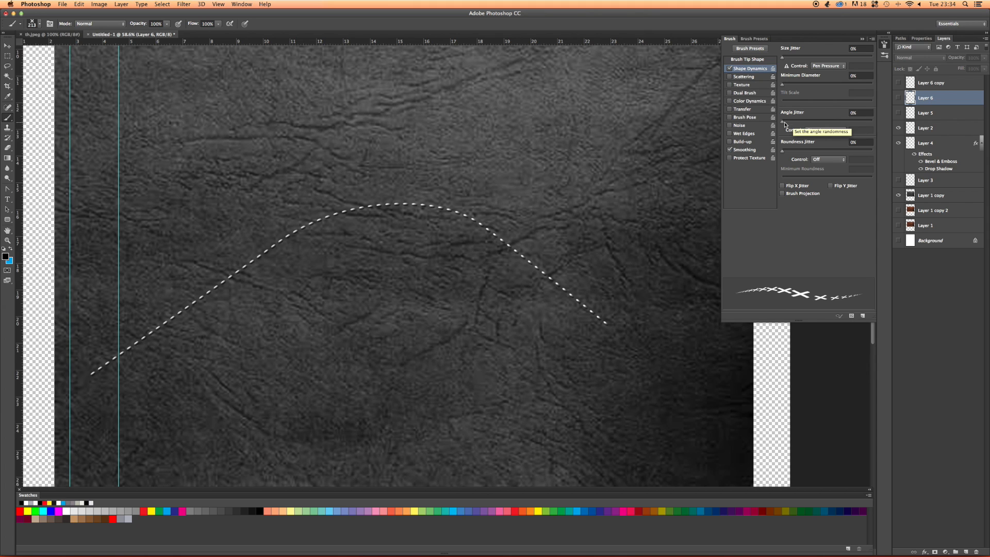
{"action": "left_click_drag", "start_coordinate": [784, 124], "coordinate": [785, 124]}
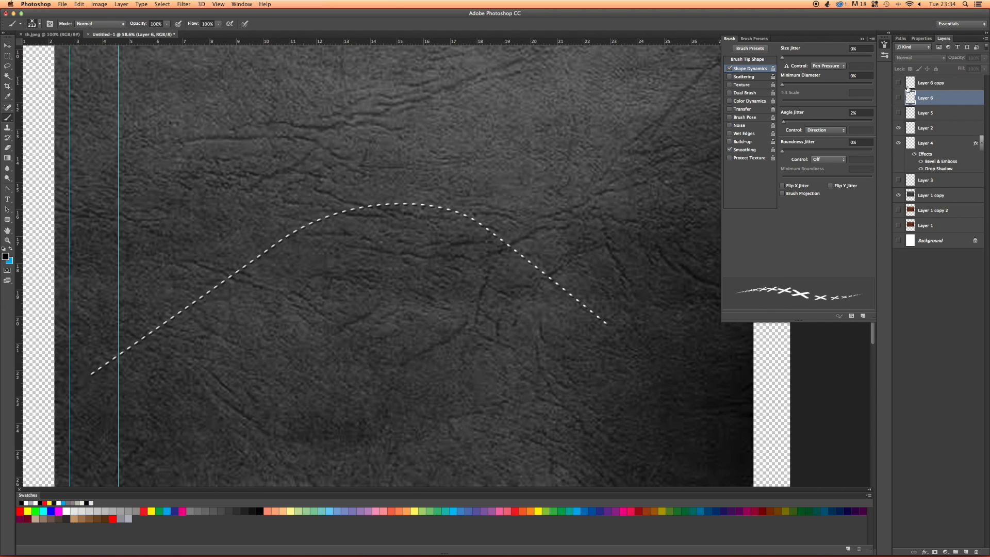
- Create a new layer above Layer 6 copy and select Path 1 for stroking
{"action": "left_click", "coordinate": [924, 84]}
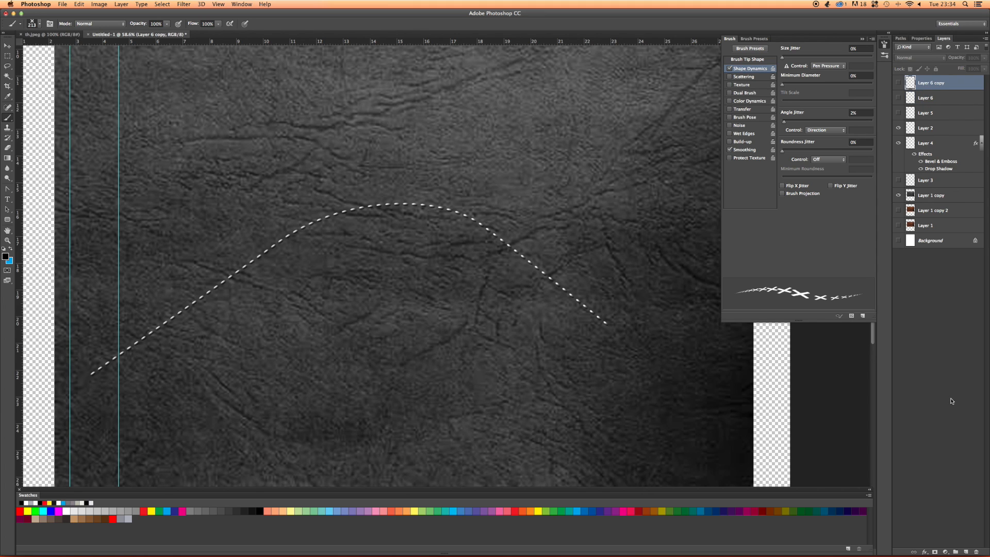
{"action": "left_click", "coordinate": [966, 551]}
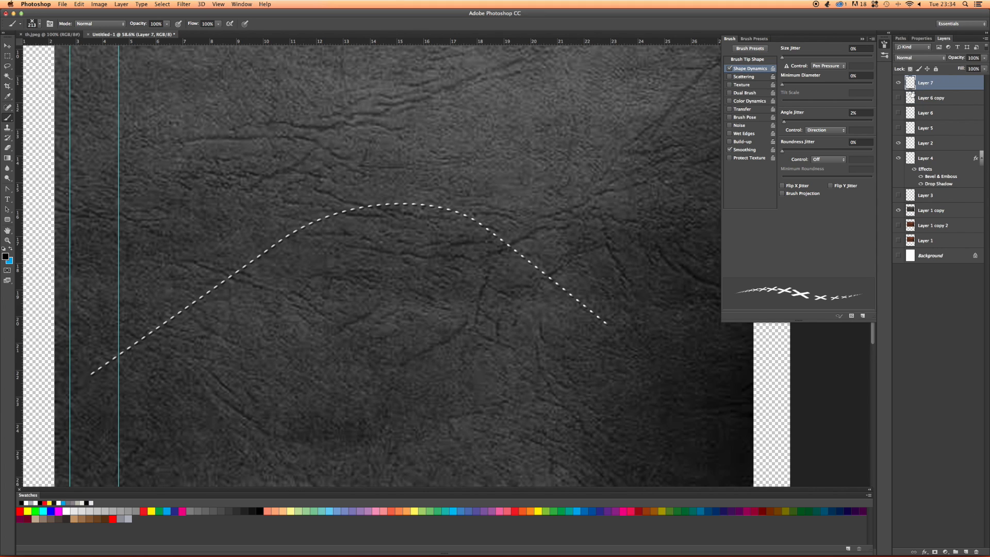
{"action": "left_click", "coordinate": [900, 38]}
{"action": "left_click", "coordinate": [909, 67]}
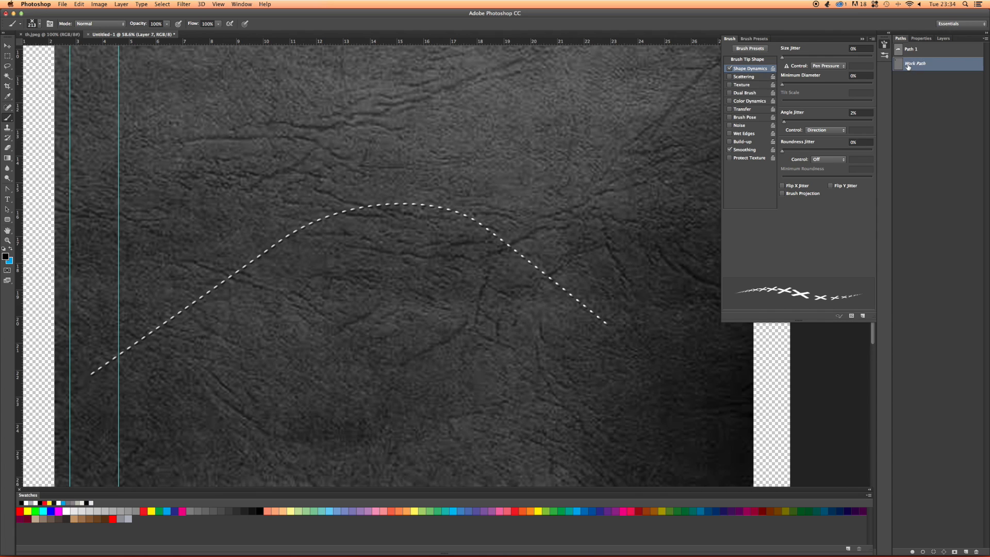
{"action": "left_click", "coordinate": [908, 51]}
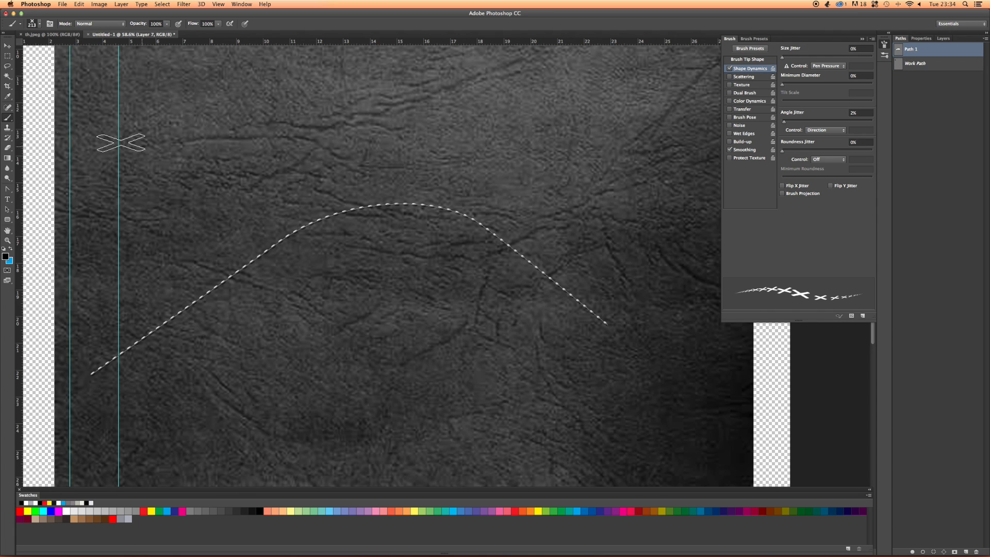
- Reduce the cross brush to 90 px and stroke Path 1 twice on the new layer, leaving the path deselected
{"action": "key", "text": "bracketleft"}
{"action": "key", "text": "bracketleft"}
{"action": "key", "text": "bracketleft"}
{"action": "key", "text": "bracketleft"}
{"action": "key", "text": "bracketleft"}
{"action": "key", "text": "bracketleft"}
{"action": "key", "text": "bracketleft"}
{"action": "key", "text": "bracketright"}
{"action": "key", "text": "bracketright"}
{"action": "left_click", "coordinate": [923, 551]}
{"action": "left_click", "coordinate": [924, 552]}
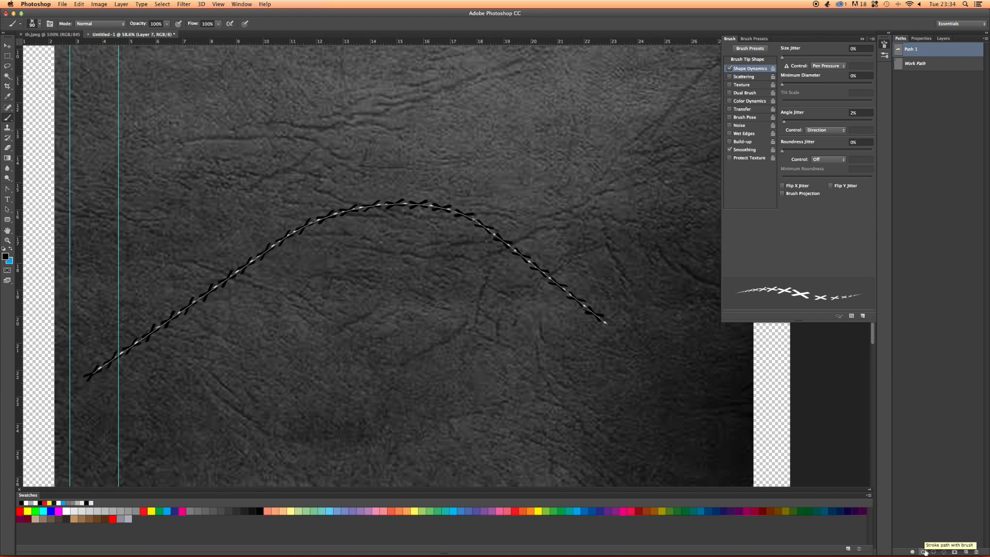
{"action": "left_click", "coordinate": [942, 494]}
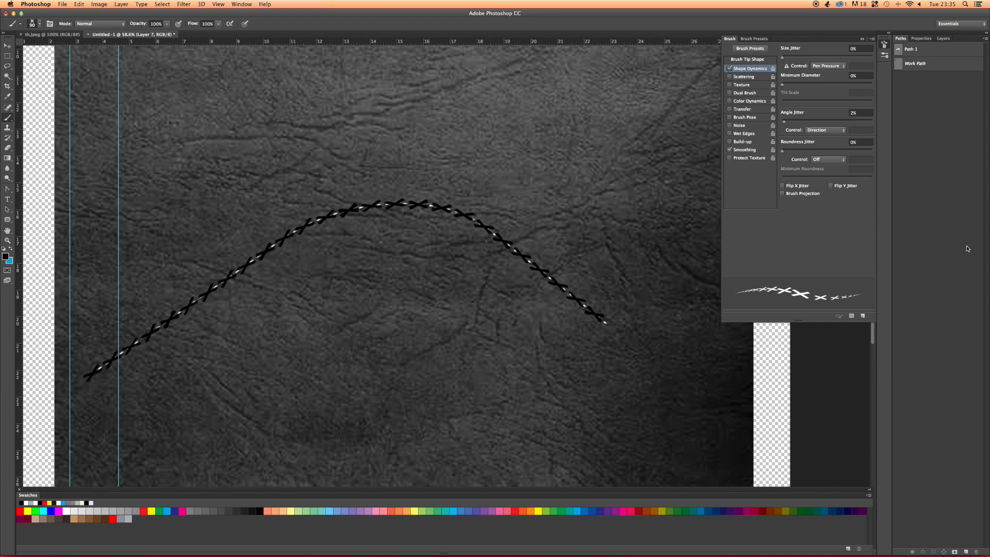
- Close the brush settings, hide the old stitches on Layer 4, and inspect the black cross stitches up close
{"action": "left_click", "coordinate": [885, 46]}
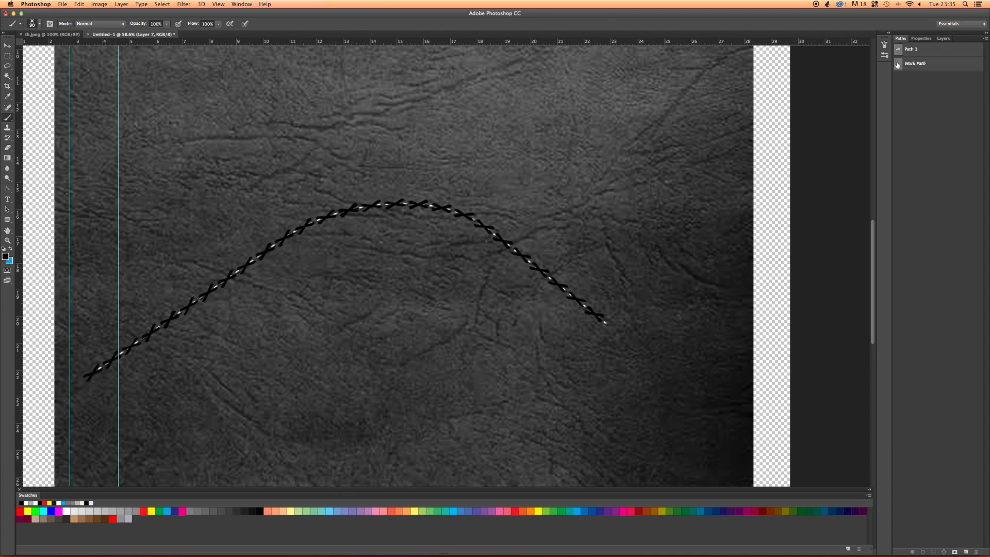
{"action": "left_click", "coordinate": [943, 38]}
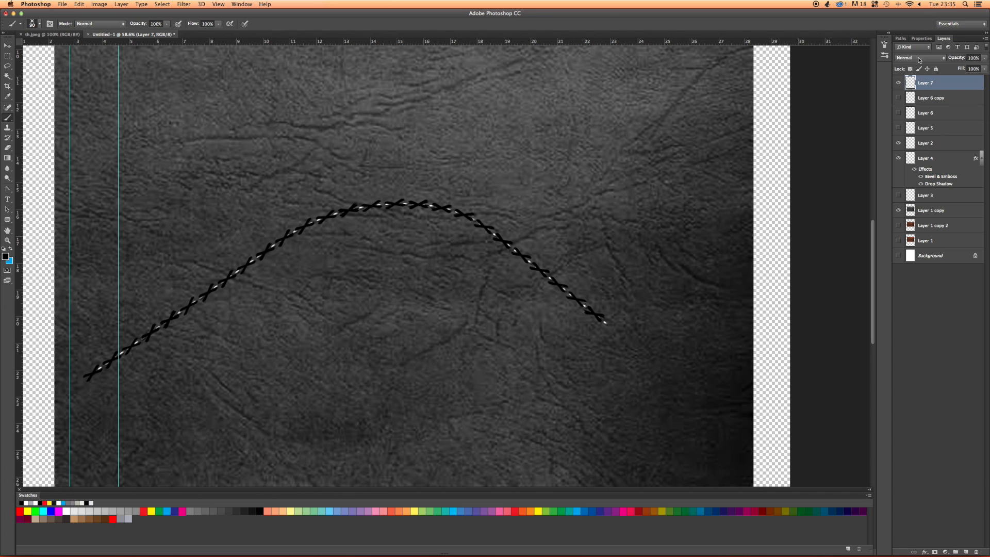
{"action": "left_click", "coordinate": [898, 159]}
{"action": "left_click_drag", "start_coordinate": [479, 216], "coordinate": [575, 208]}
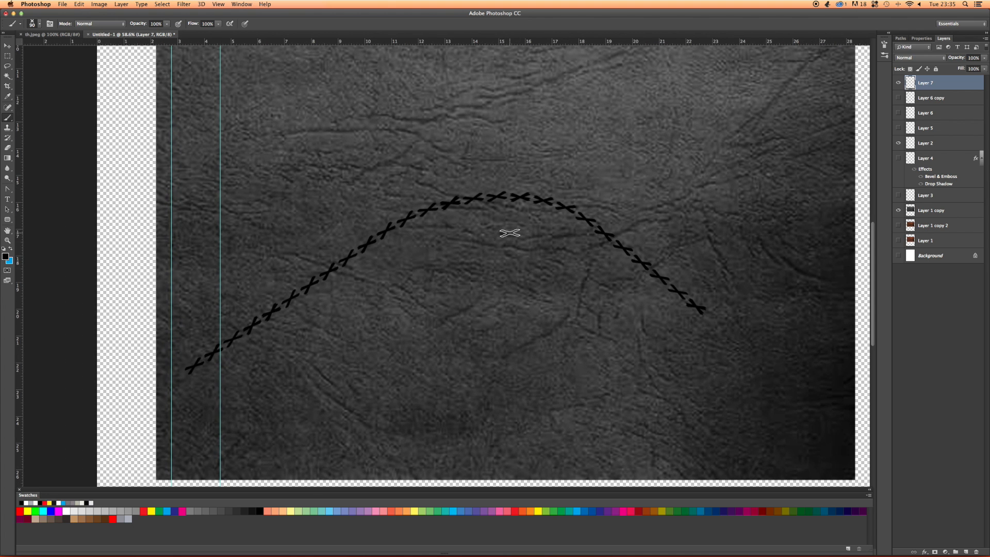
{"action": "scroll", "coordinate": [509, 233], "scroll_direction": "down", "scroll_amount": 3}
{"action": "scroll", "coordinate": [510, 233], "scroll_direction": "up", "scroll_amount": 3}
{"action": "scroll", "coordinate": [508, 228], "scroll_direction": "up", "scroll_amount": 2}
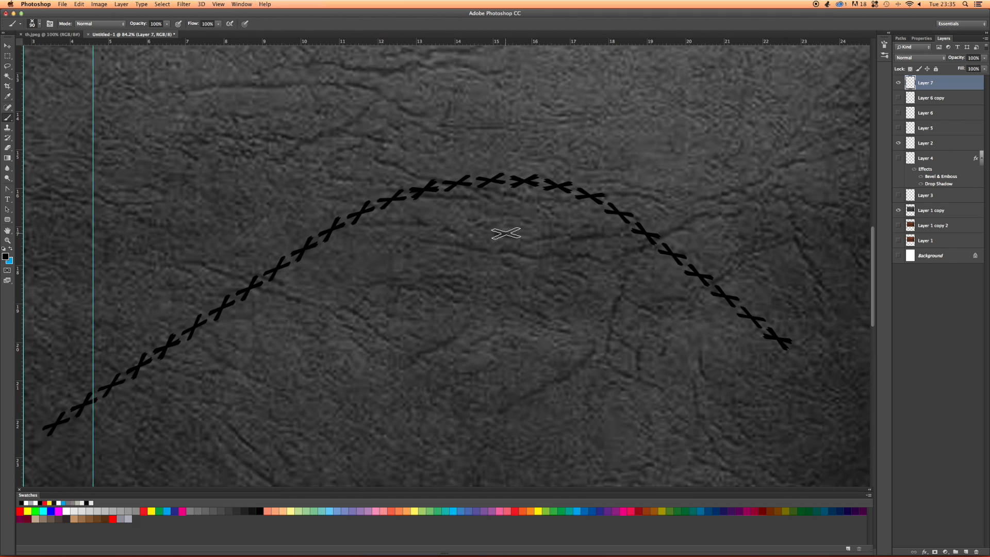
{"action": "scroll", "coordinate": [462, 214], "scroll_direction": "up", "scroll_amount": 3}
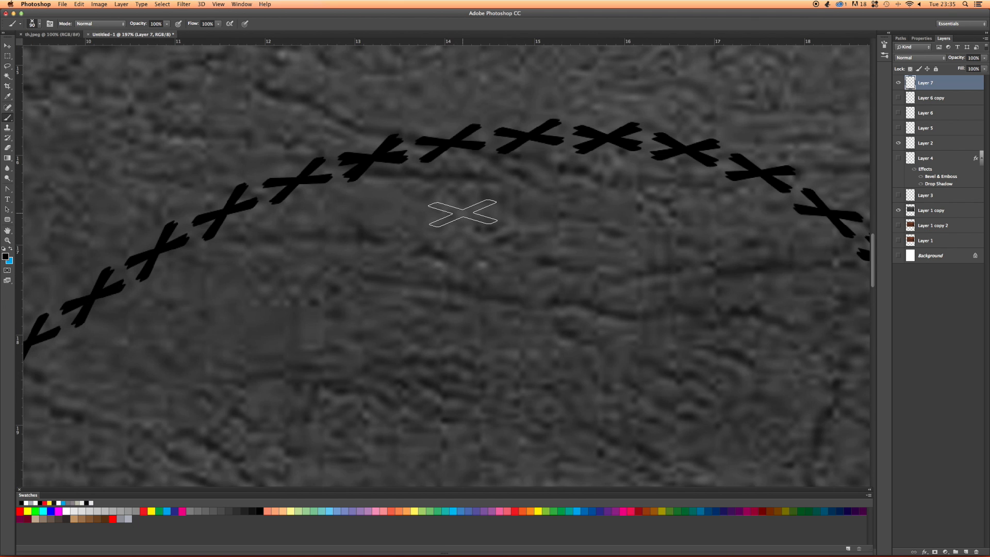
{"action": "scroll", "coordinate": [463, 213], "scroll_direction": "down", "scroll_amount": 4}
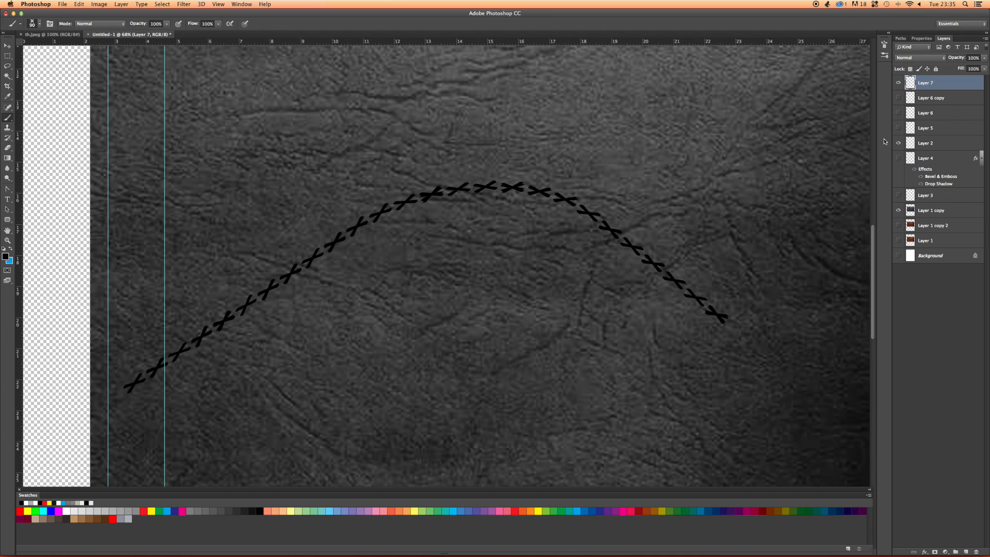
- Add a Bevel & Emboss effect to Layer 7 with direction Up, size 3 px and soften 3 px
{"action": "double_click", "coordinate": [913, 82]}
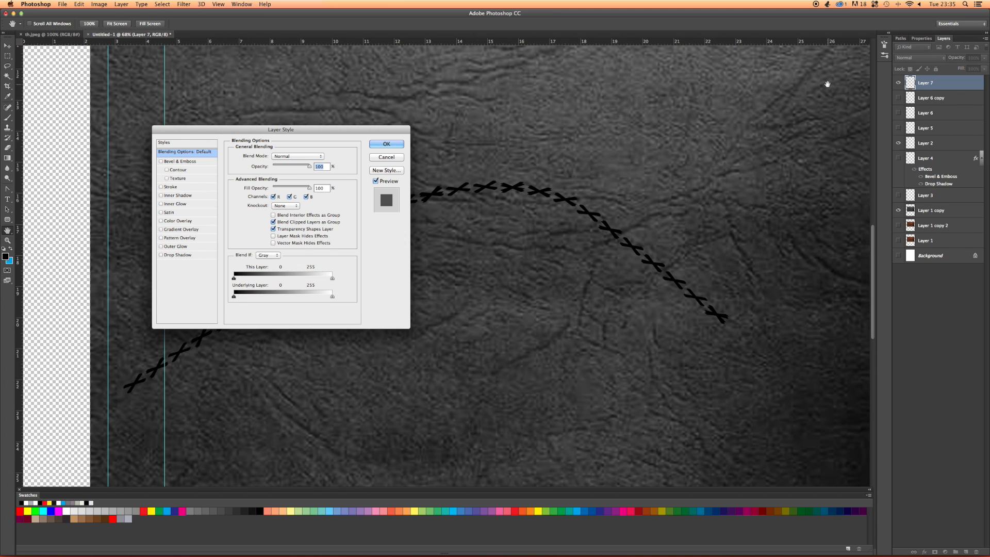
{"action": "left_click_drag", "start_coordinate": [332, 133], "coordinate": [542, 287]}
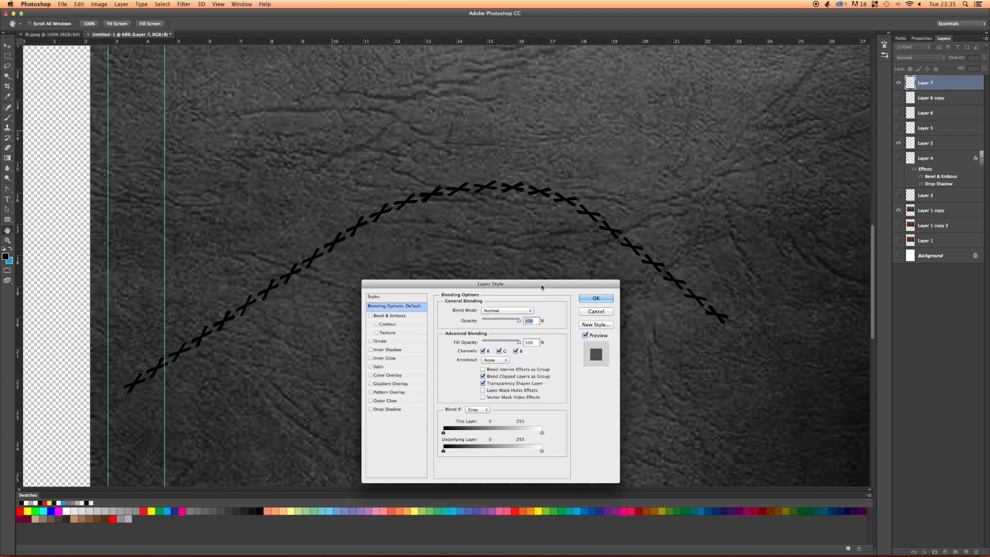
{"action": "left_click", "coordinate": [389, 316]}
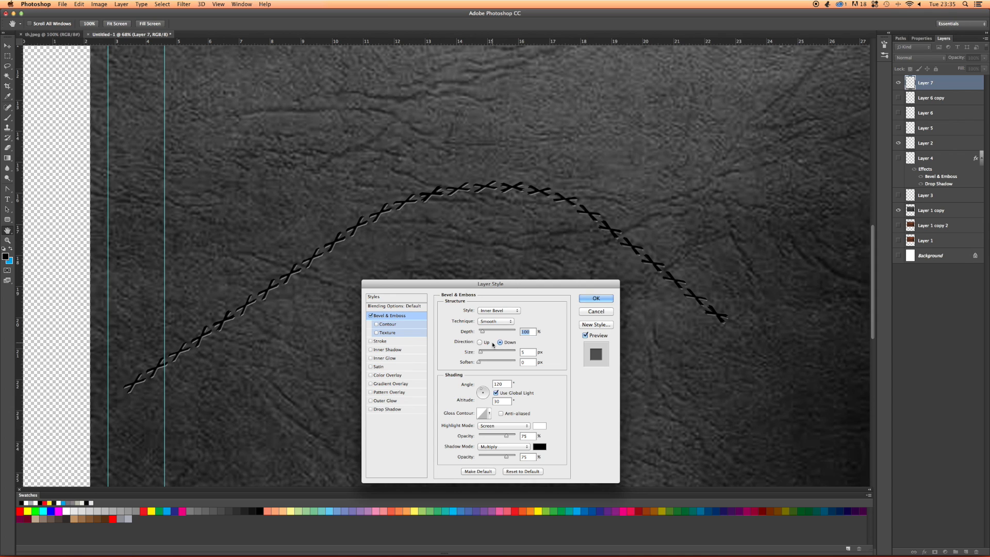
{"action": "double_click", "coordinate": [524, 352]}
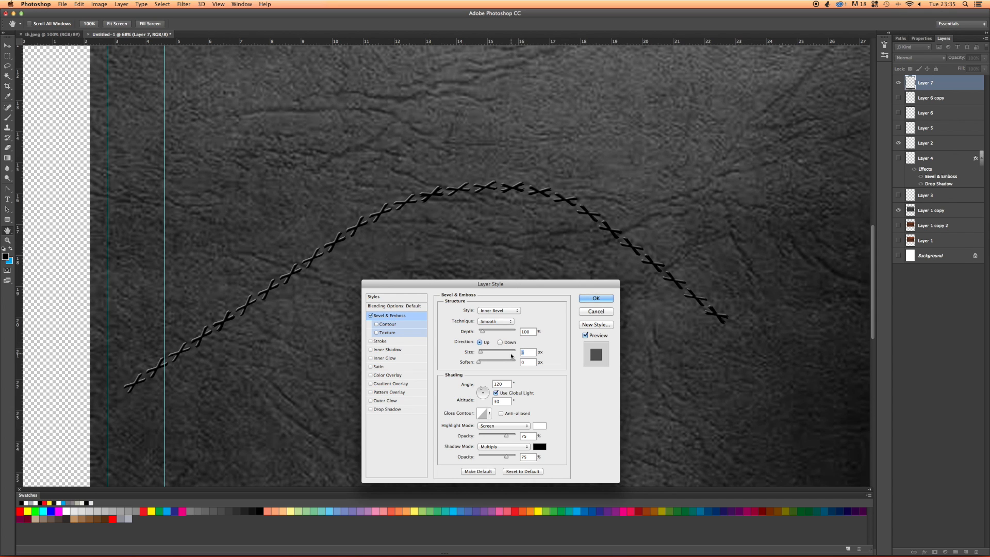
{"action": "type", "text": "4"}
{"action": "key", "text": "Down"}
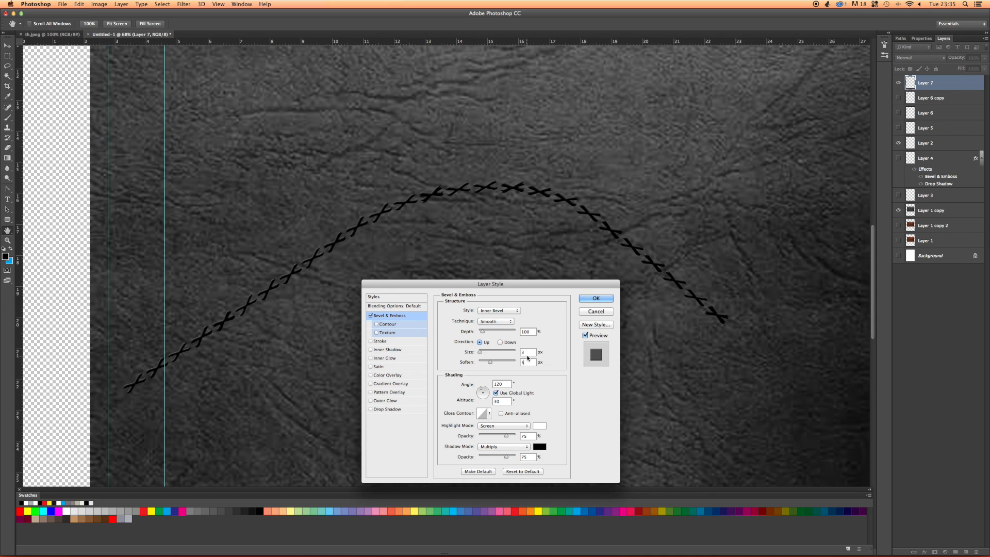
{"action": "left_click", "coordinate": [526, 362]}
{"action": "type", "text": "3"}
- Try the Emboss, Outer Bevel and Pillow Emboss styles on the cross stitches' bevel effect
{"action": "left_click", "coordinate": [511, 311]}
{"action": "left_click", "coordinate": [509, 318]}
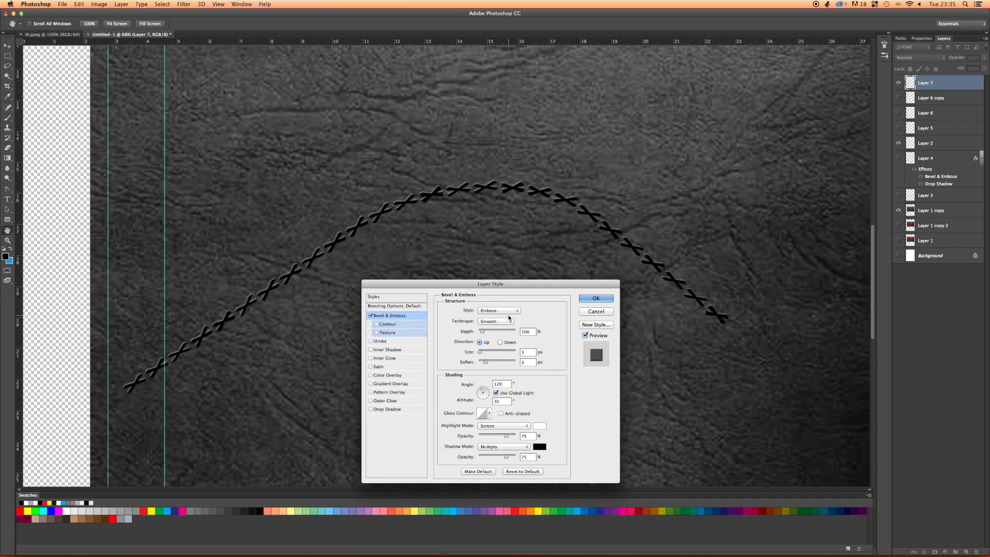
{"action": "left_click", "coordinate": [502, 310]}
{"action": "left_click", "coordinate": [500, 299]}
{"action": "left_click", "coordinate": [501, 311]}
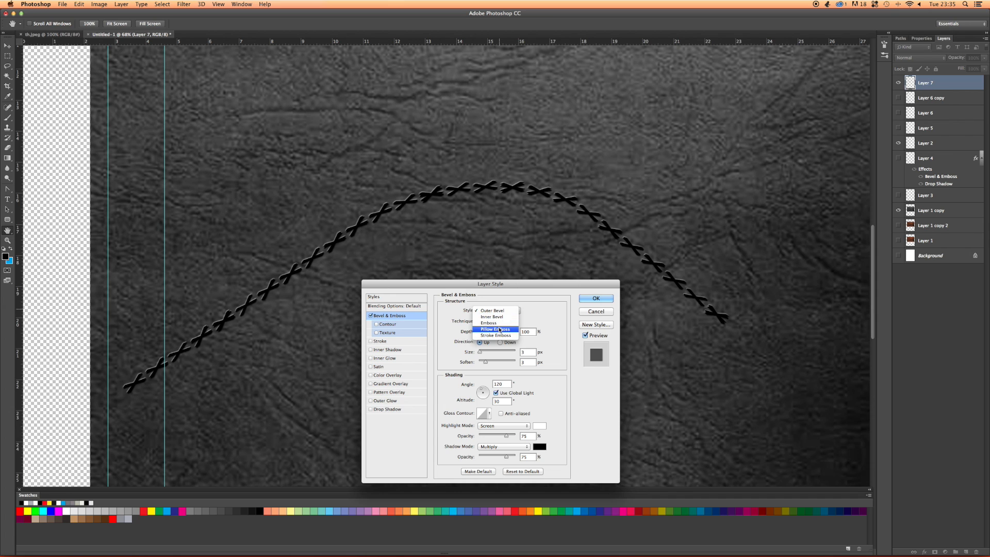
{"action": "left_click", "coordinate": [499, 330]}
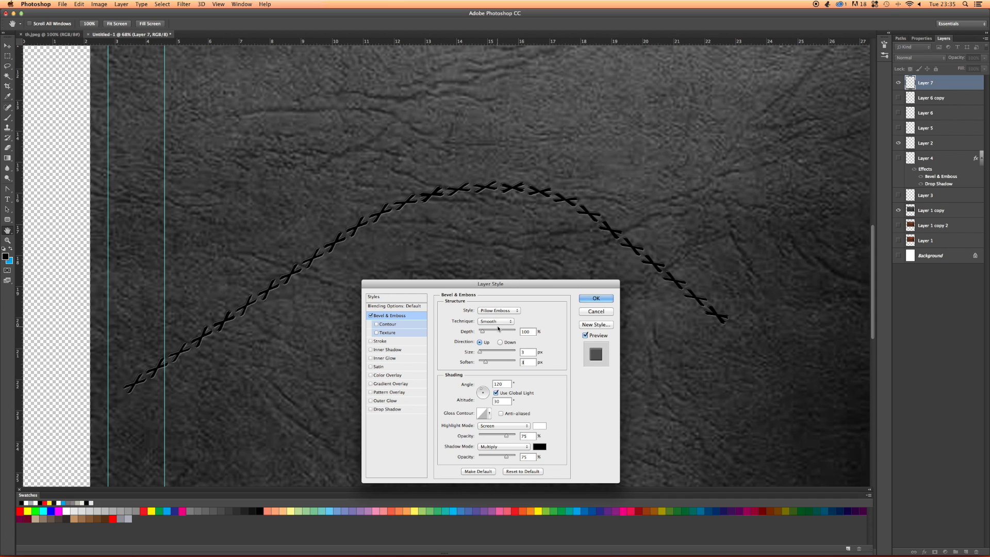
{"action": "left_click", "coordinate": [494, 312]}
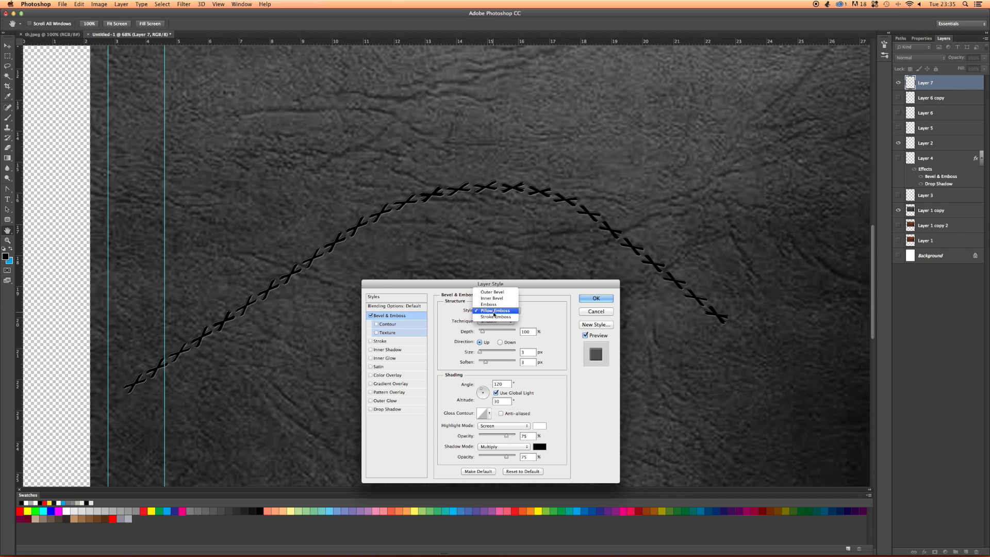
{"action": "left_click", "coordinate": [494, 317]}
{"action": "left_click", "coordinate": [494, 312]}
{"action": "left_click", "coordinate": [496, 303]}
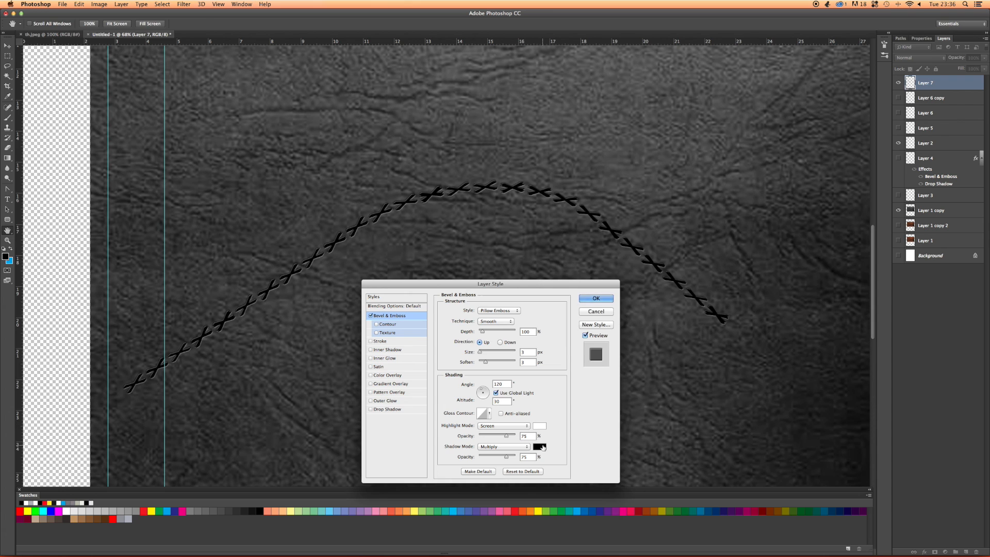
- Set the bevel's shadow color to red ff0000 and its style to Emboss
{"action": "left_click", "coordinate": [539, 447]}
{"action": "left_click_drag", "start_coordinate": [602, 235], "coordinate": [687, 181]}
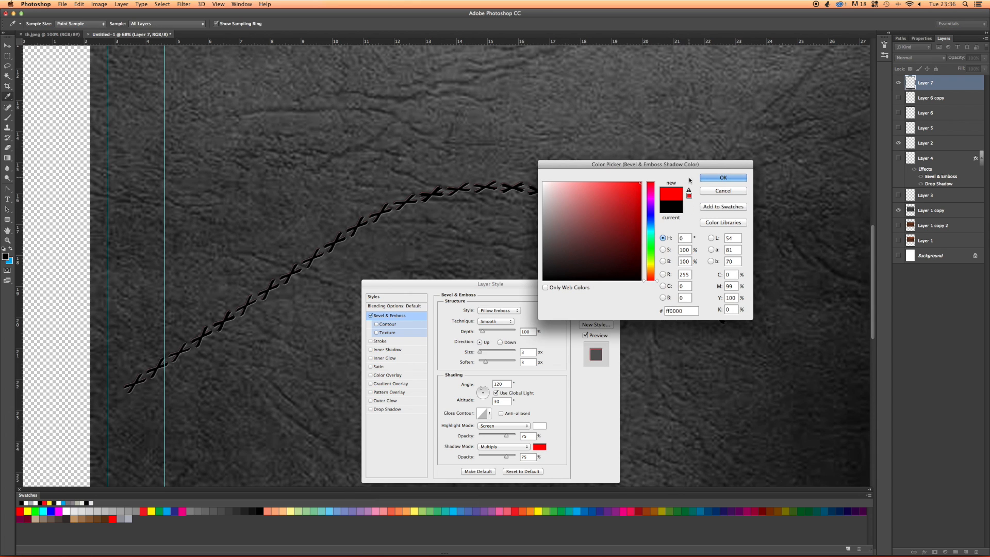
{"action": "left_click", "coordinate": [711, 178]}
{"action": "left_click", "coordinate": [496, 310]}
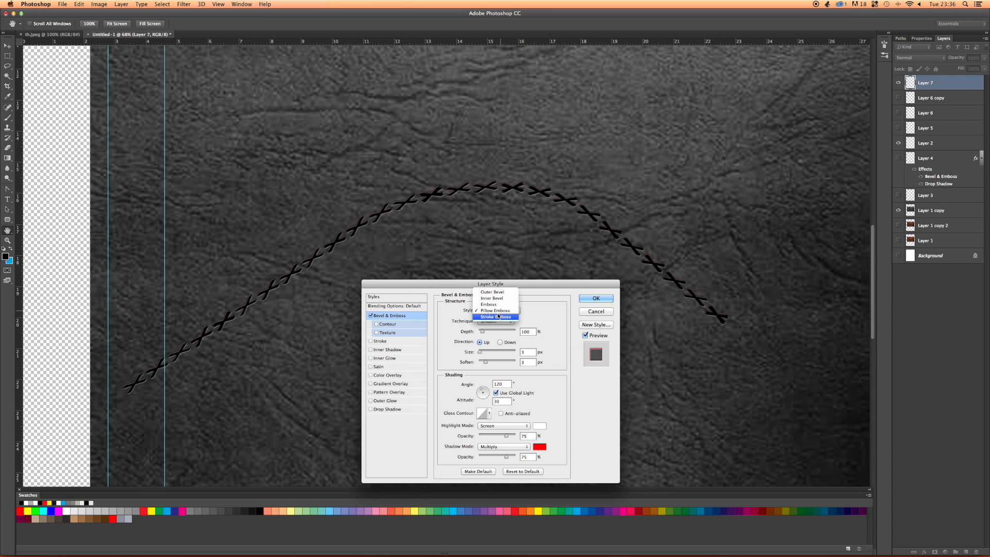
{"action": "left_click", "coordinate": [495, 306]}
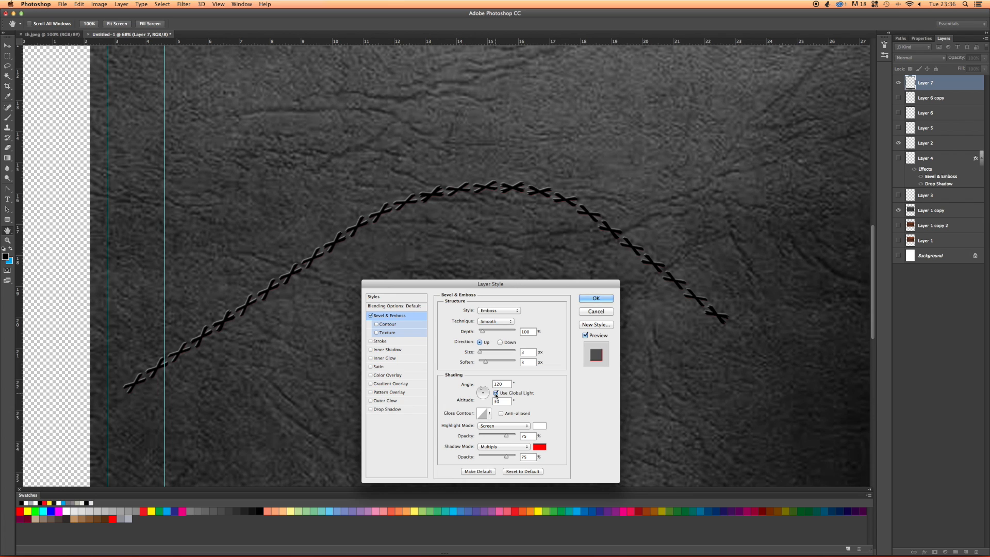
- Try the Multiply and Overlay highlight modes on the cross stitches' bevel effect, and return the mode to Screen
{"action": "left_click", "coordinate": [492, 426]}
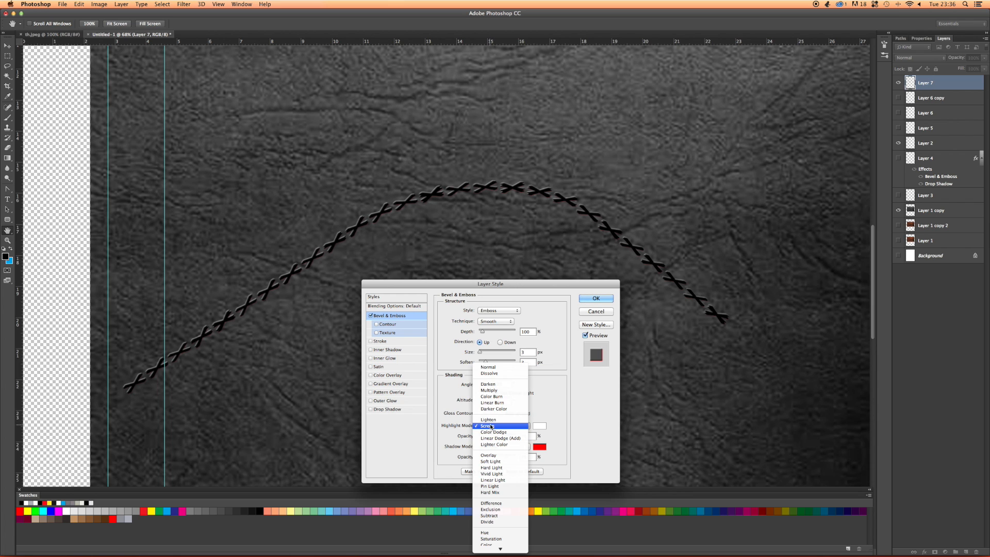
{"action": "left_click", "coordinate": [495, 390]}
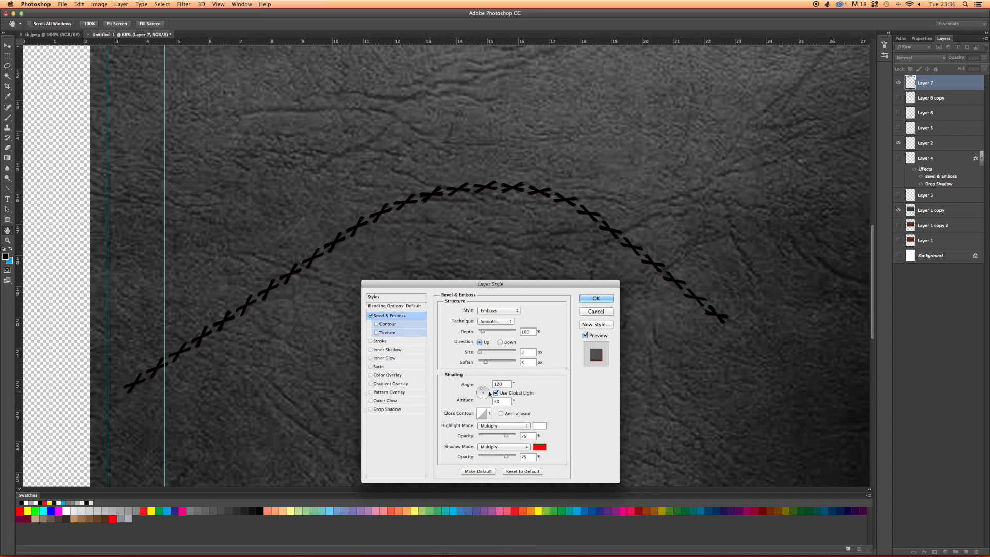
{"action": "left_click", "coordinate": [492, 425]}
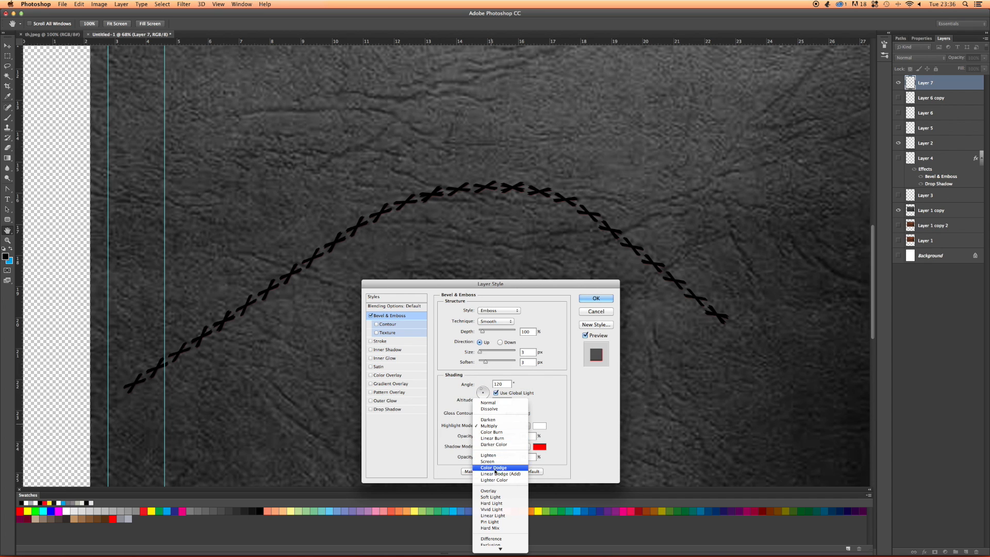
{"action": "left_click", "coordinate": [495, 490]}
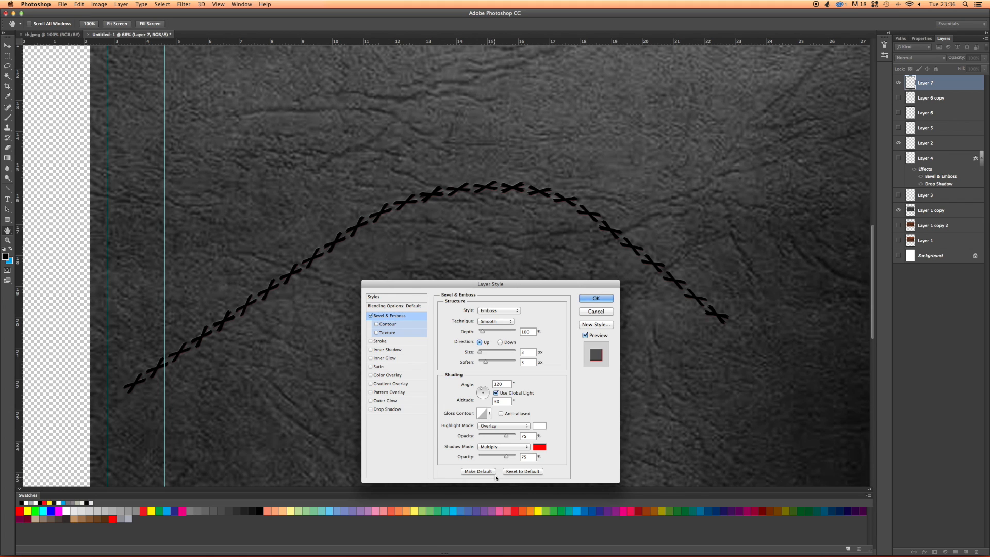
{"action": "left_click", "coordinate": [493, 431]}
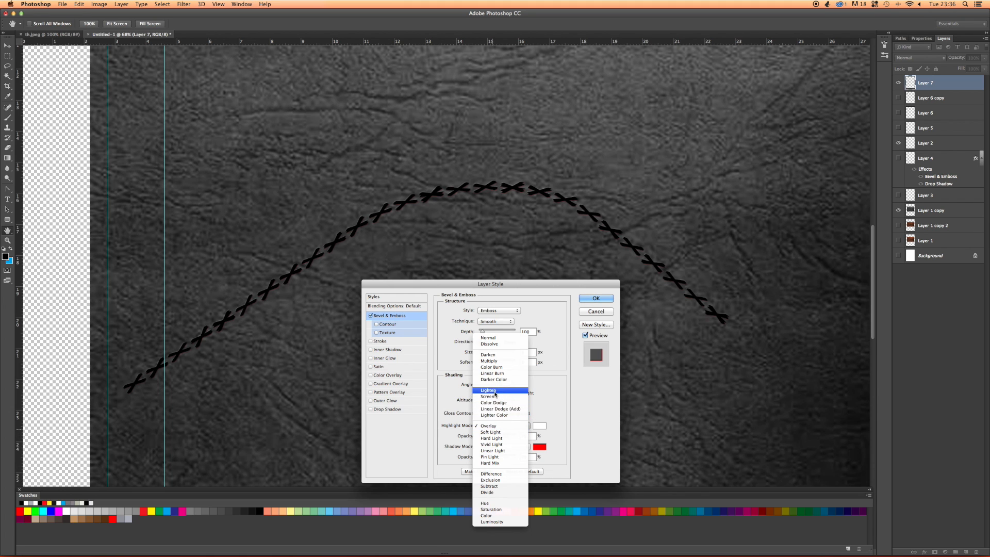
{"action": "left_click", "coordinate": [489, 397]}
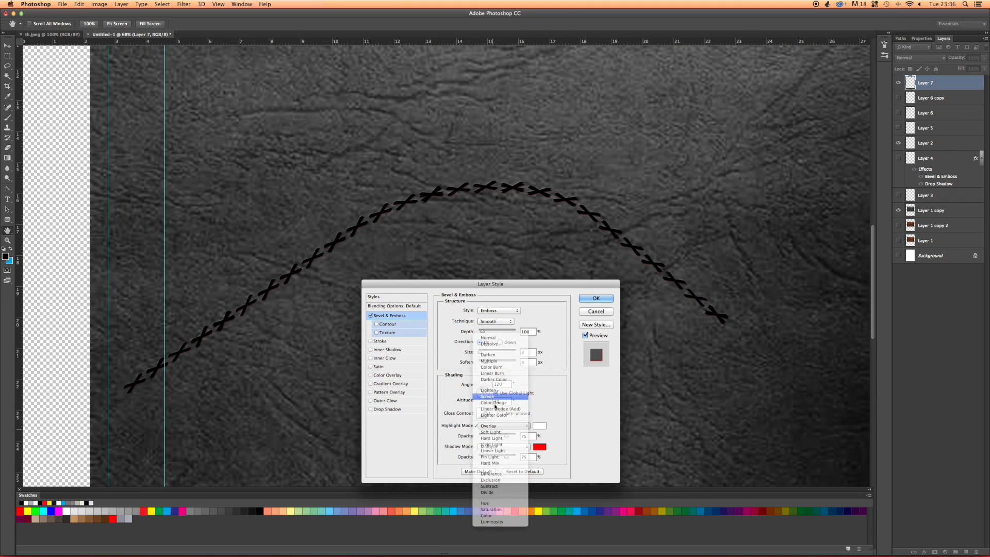
- Add a Color Overlay effect to the cross stitches on Layer 7, trying gray and white ffffff before choosing a light pinkish red
{"action": "left_click", "coordinate": [375, 376]}
{"action": "left_click", "coordinate": [387, 375]}
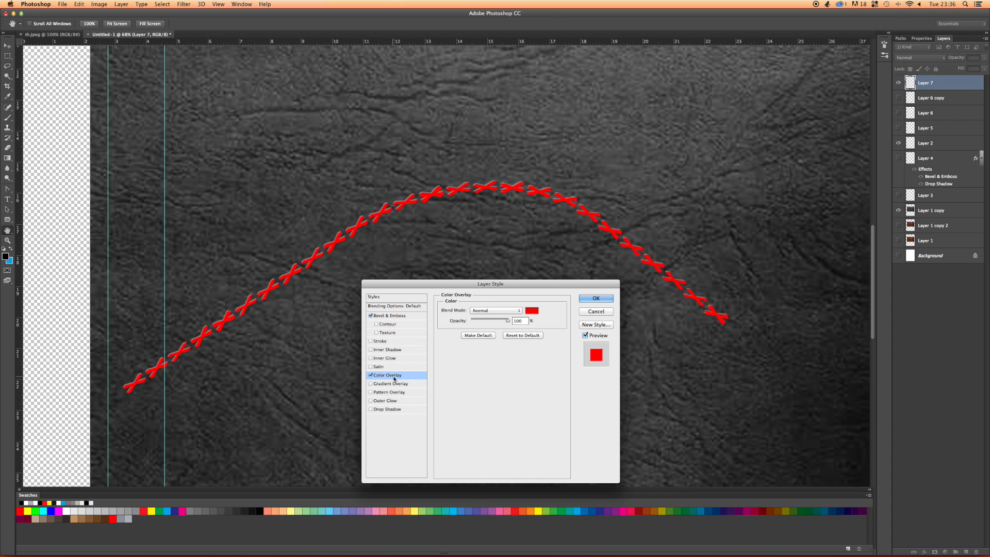
{"action": "left_click", "coordinate": [532, 311]}
{"action": "left_click", "coordinate": [543, 241]}
{"action": "left_click", "coordinate": [543, 227]}
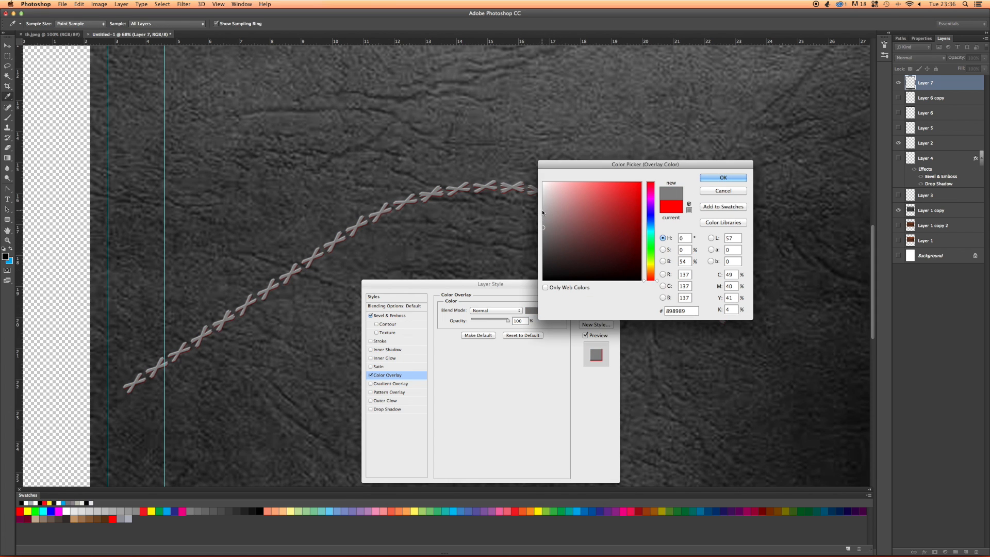
{"action": "left_click_drag", "start_coordinate": [541, 207], "coordinate": [541, 177]}
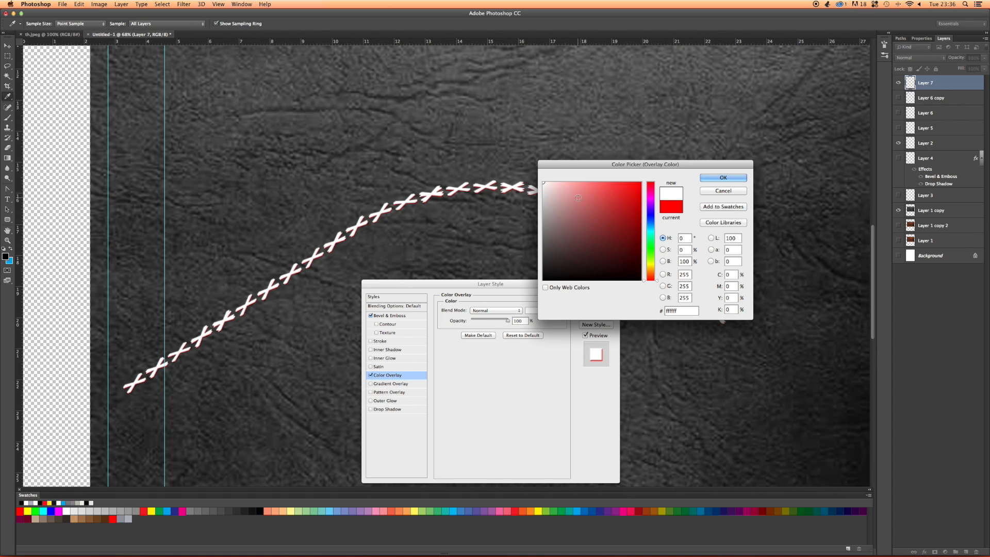
{"action": "mouse_move", "coordinate": [568, 187]}
{"action": "left_mouse_down"}
{"action": "mouse_move", "coordinate": [567, 207]}
{"action": "mouse_move", "coordinate": [586, 184]}
{"action": "left_mouse_up"}
{"action": "key", "text": "Return"}
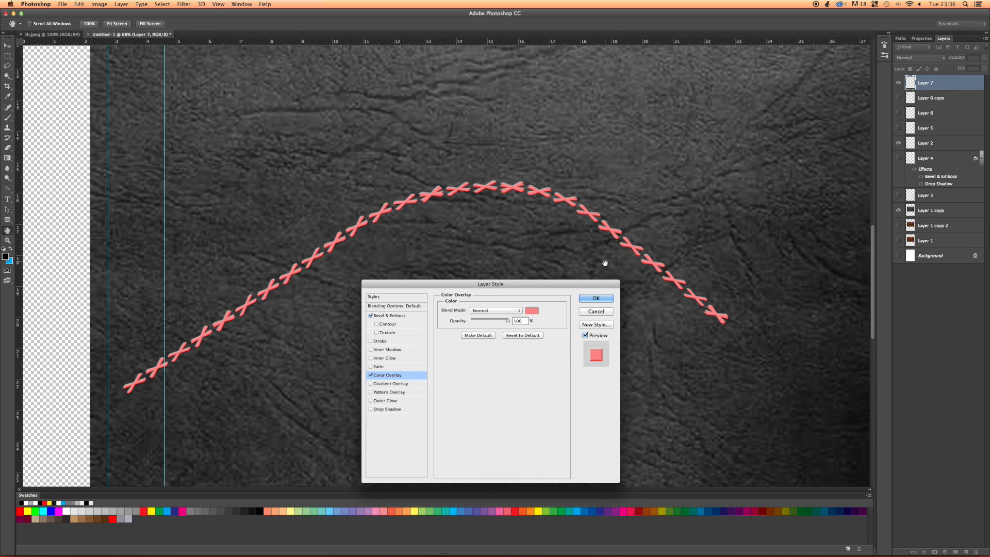
- Change the stitches' overlay color to a more saturated bright red
{"action": "left_click", "coordinate": [532, 312]}
{"action": "left_click_drag", "start_coordinate": [591, 185], "coordinate": [608, 184]}
{"action": "key", "text": "Return"}
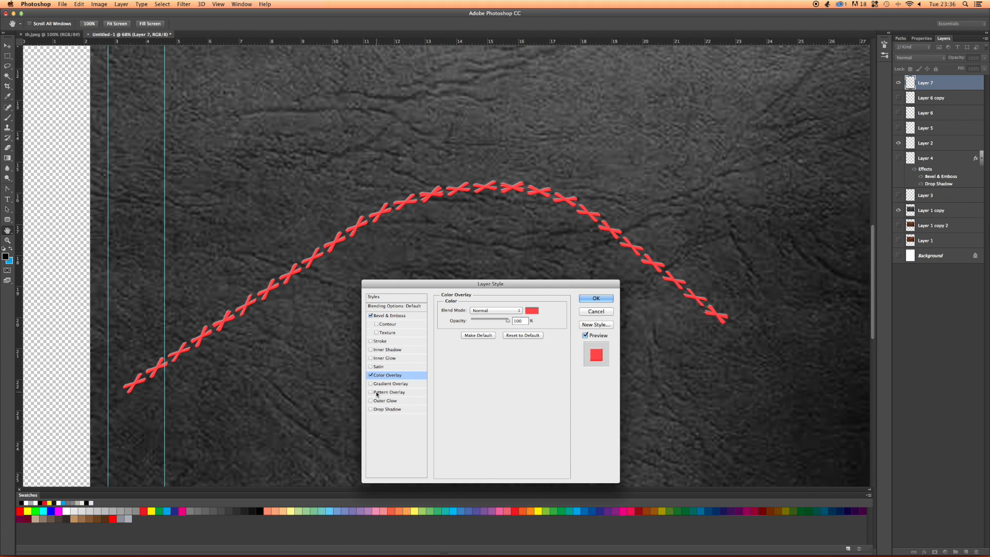
- Add a Drop Shadow to Layer 7 with distance 10 px, spread 10% and size 10 px, and apply the layer style
{"action": "left_click", "coordinate": [371, 410]}
{"action": "left_click", "coordinate": [381, 410]}
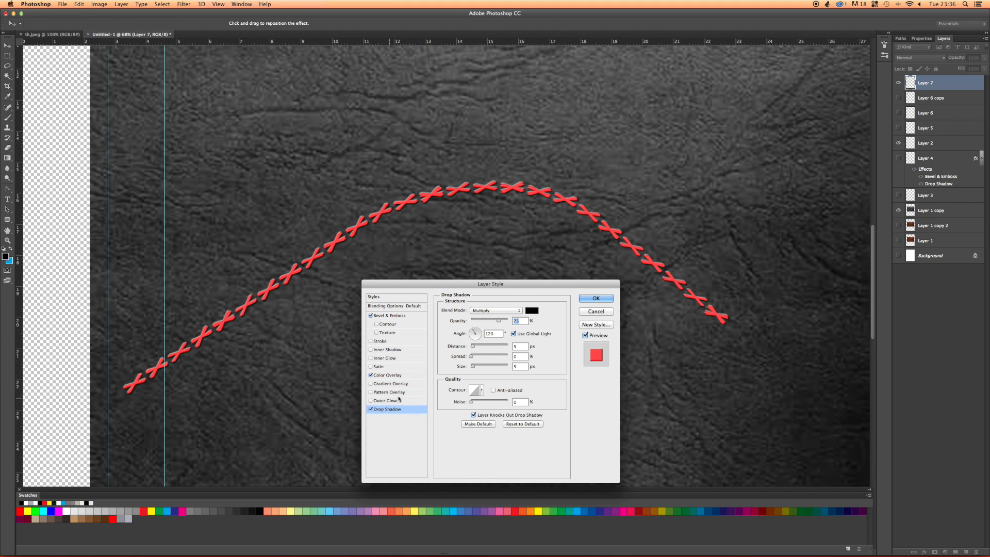
{"action": "type", "text": "10"}
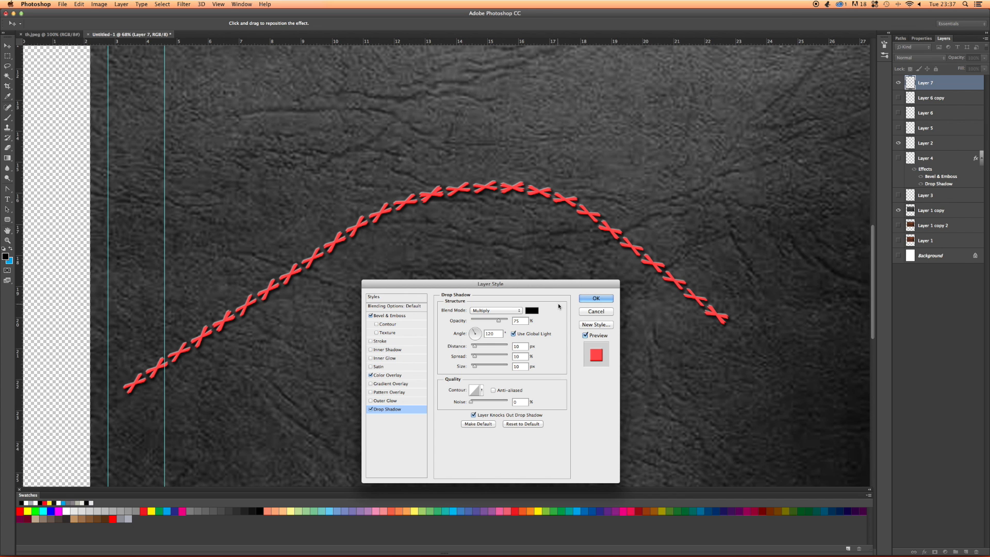
{"action": "left_click", "coordinate": [596, 299]}
- Inspect the red cross stitches, hide Layer 7 and show the white dashed stitches on Layer 4
{"action": "scroll", "coordinate": [541, 209], "scroll_direction": "up", "scroll_amount": 5}
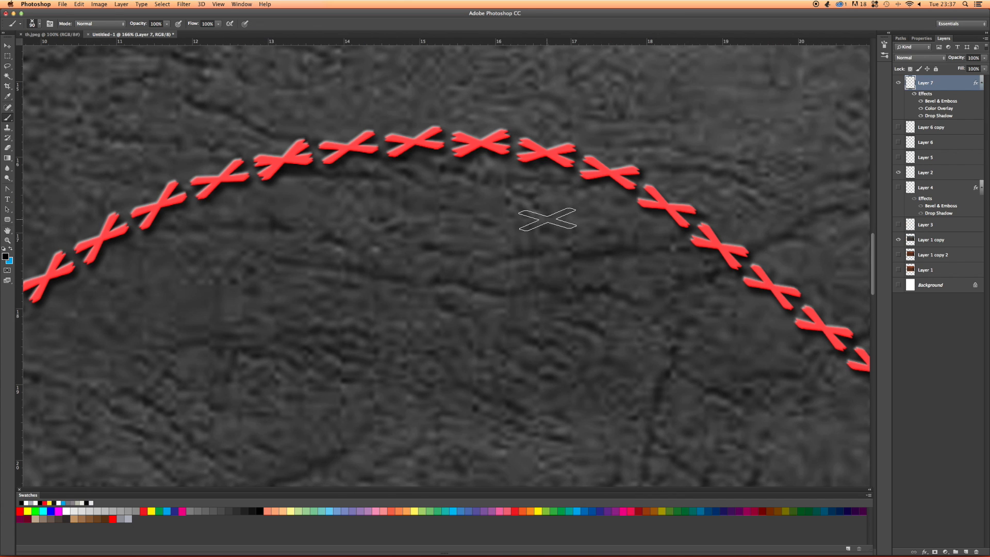
{"action": "scroll", "coordinate": [541, 227], "scroll_direction": "down", "scroll_amount": 7}
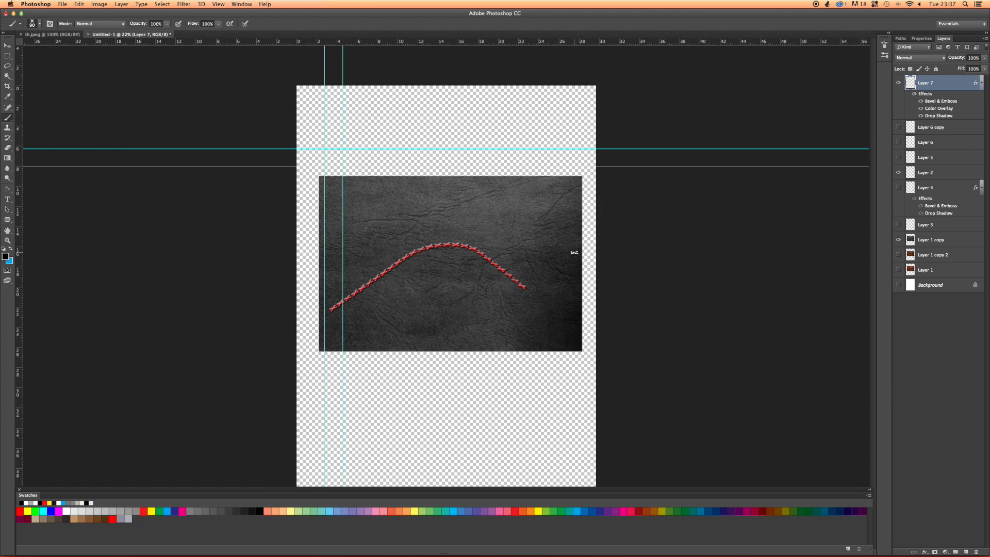
{"action": "scroll", "coordinate": [517, 252], "scroll_direction": "up", "scroll_amount": 4}
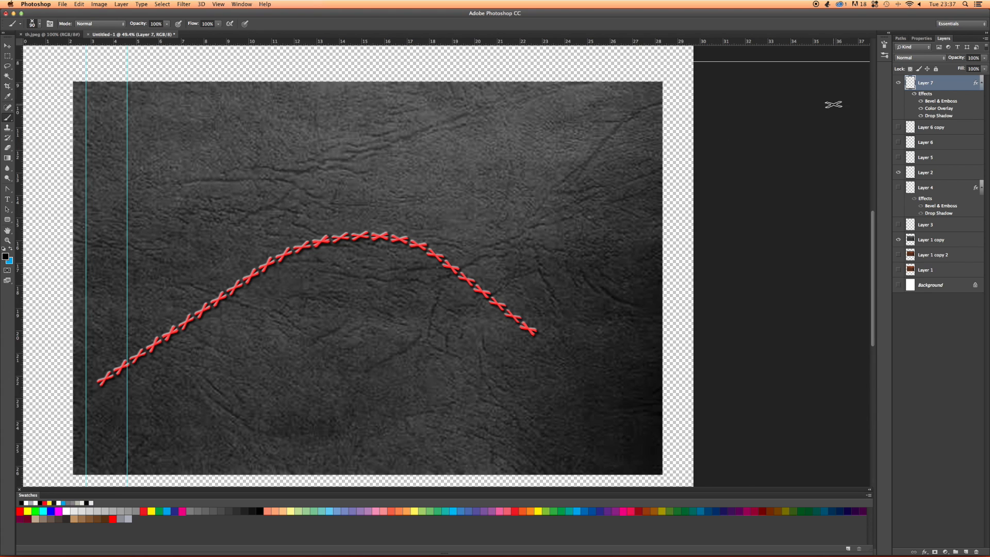
{"action": "left_click", "coordinate": [899, 83]}
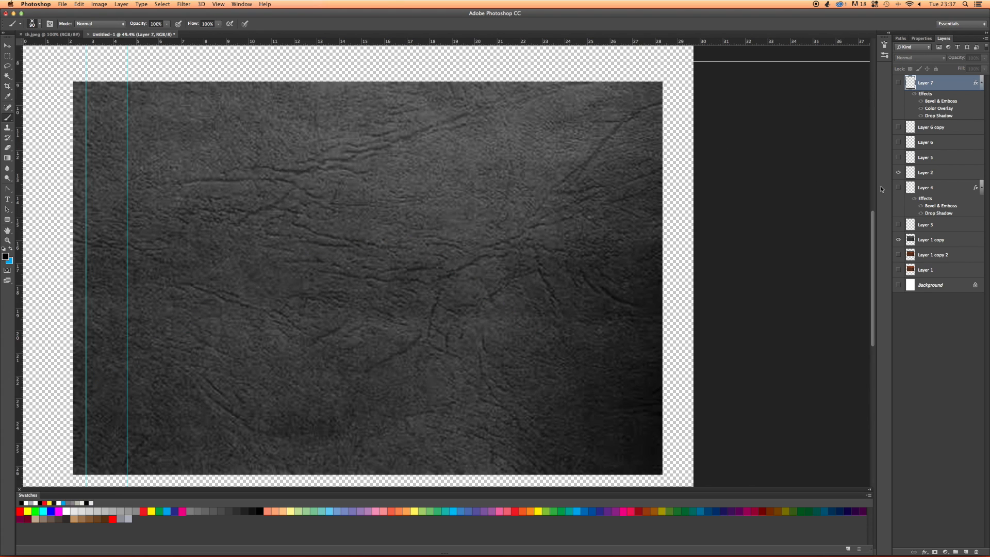
{"action": "left_click", "coordinate": [911, 189]}
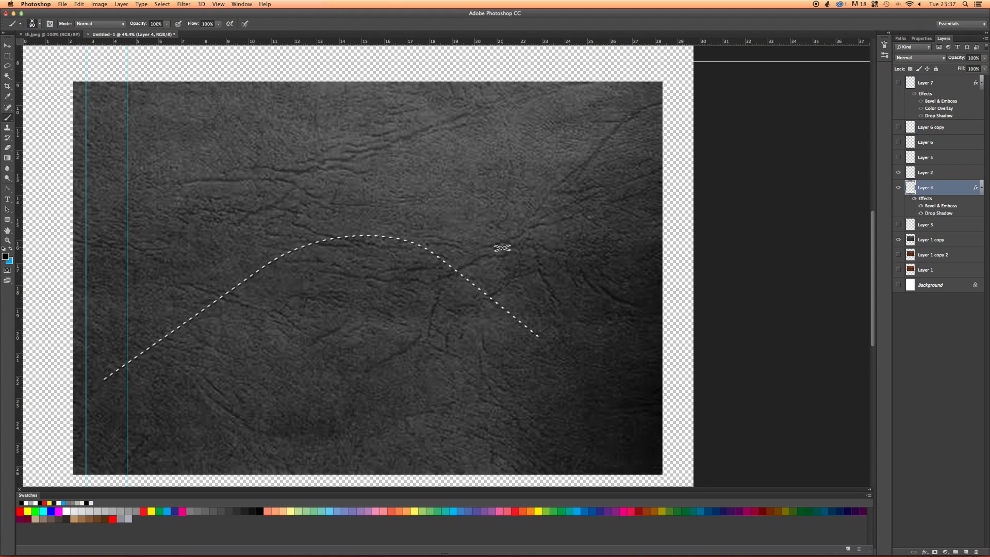
- Copy the Layer 4 stitches into a second row just below the first, and duplicate that copied layer in place
{"action": "key", "text": "v"}
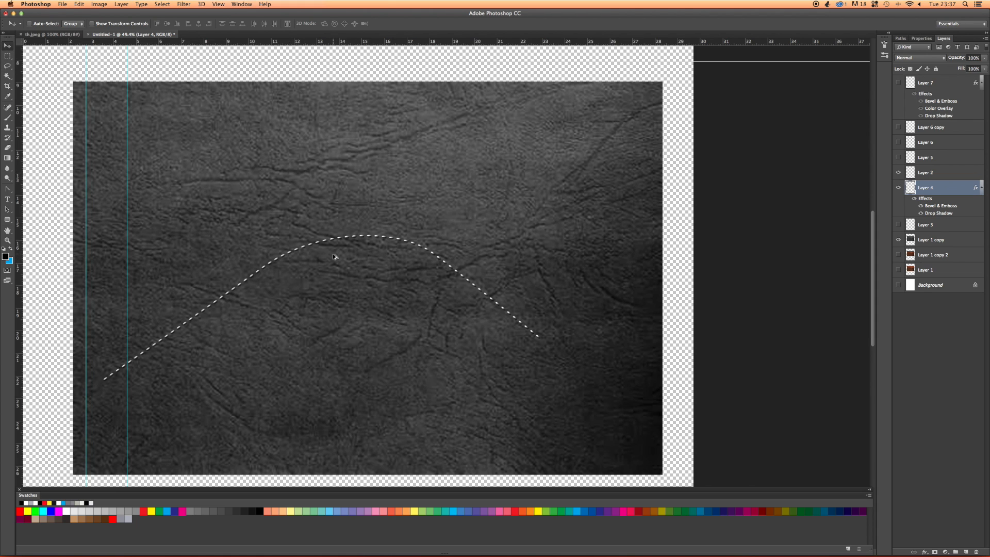
{"action": "left_click_drag", "start_coordinate": [333, 257], "coordinate": [335, 261]}
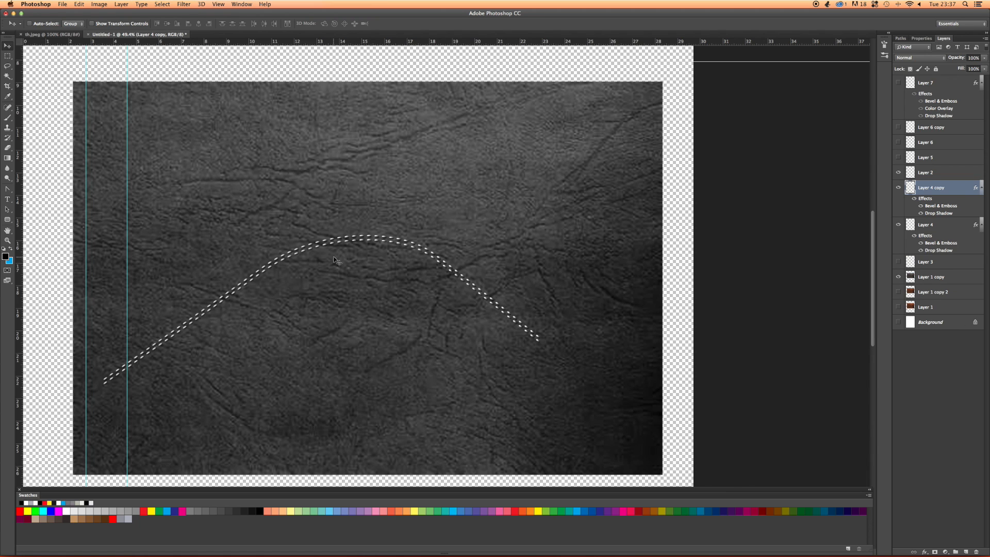
{"action": "right_click", "coordinate": [932, 190]}
{"action": "left_click", "coordinate": [897, 220]}
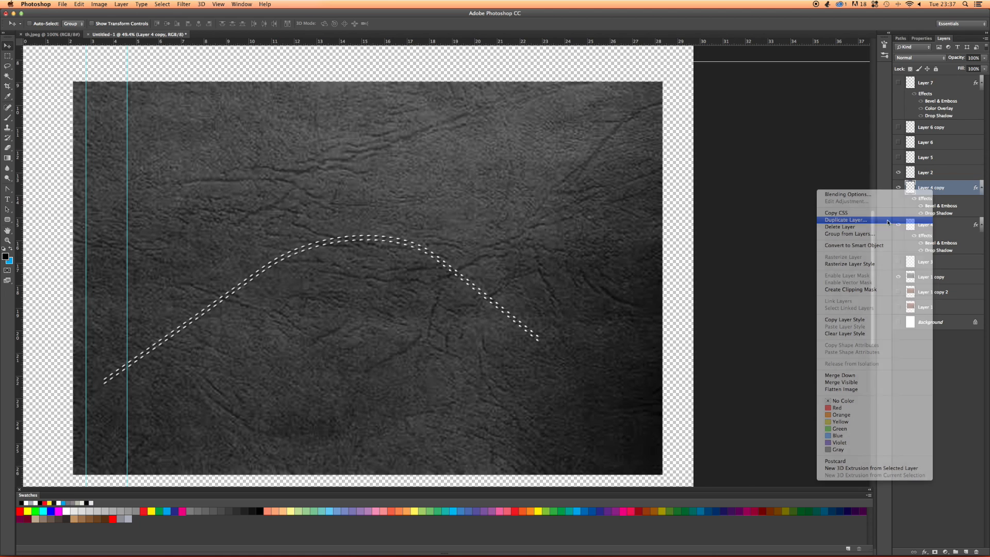
{"action": "left_click", "coordinate": [578, 249]}
- Try moving the newest stitch layer slightly down, and try copying it into a third row below
{"action": "left_click_drag", "start_coordinate": [570, 217], "coordinate": [570, 225]}
{"action": "key", "text": "super+z"}
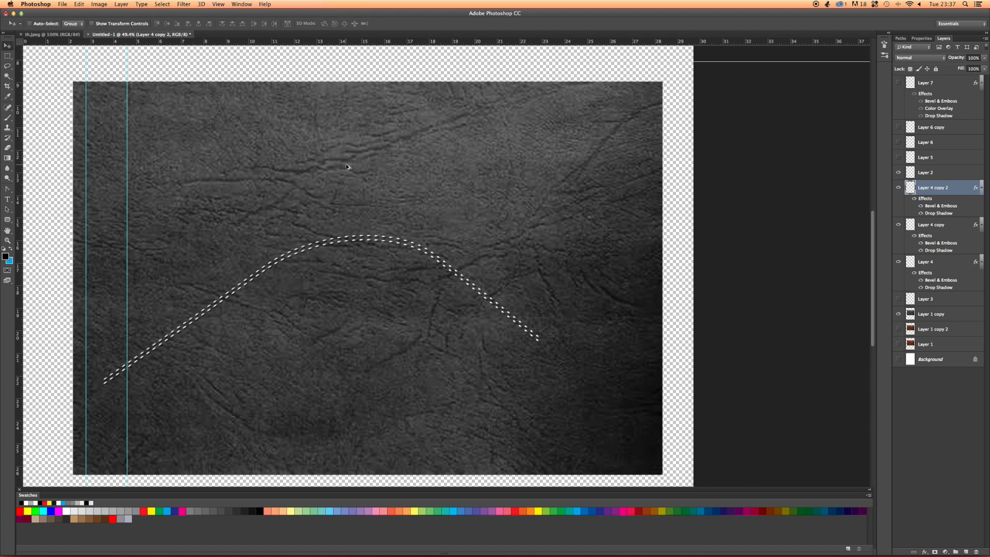
{"action": "left_click_drag", "start_coordinate": [347, 168], "coordinate": [350, 172]}
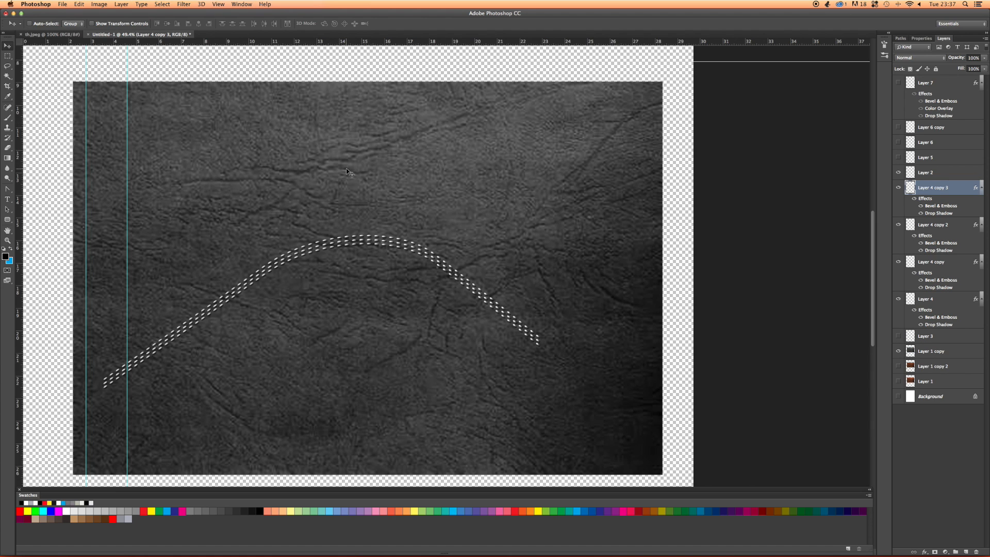
{"action": "key", "text": "super+z"}
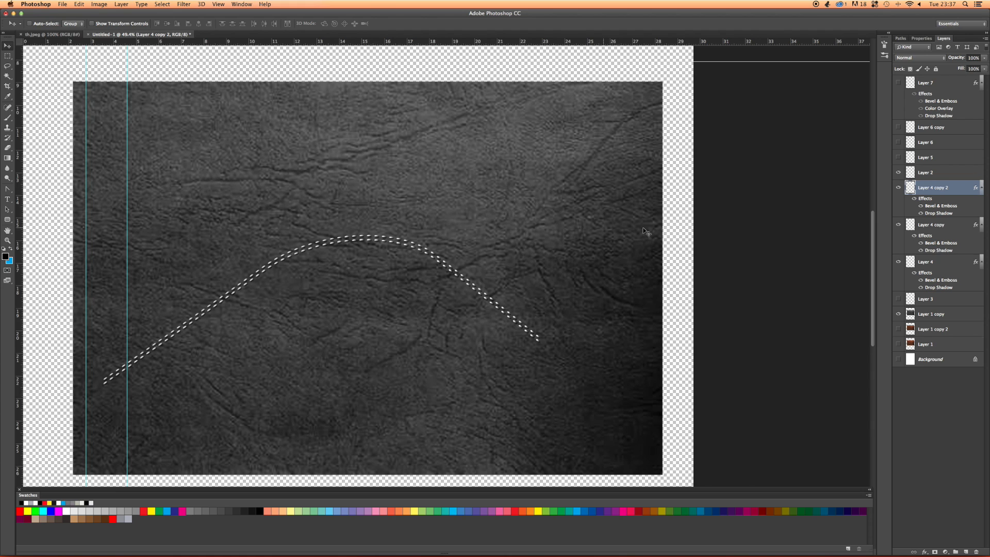
- Review the layer style of Layer 4 copy 2 with its Bevel & Emboss settings, and examine the double stitch row on the leather
{"action": "left_click", "coordinate": [921, 207]}
{"action": "left_click", "coordinate": [922, 206]}
{"action": "double_click", "coordinate": [910, 190]}
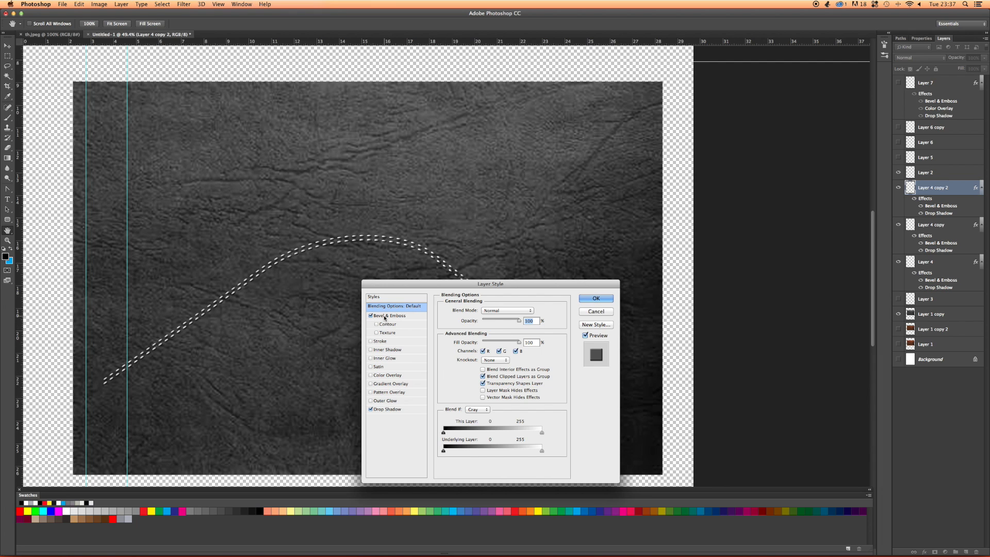
{"action": "left_click", "coordinate": [407, 317]}
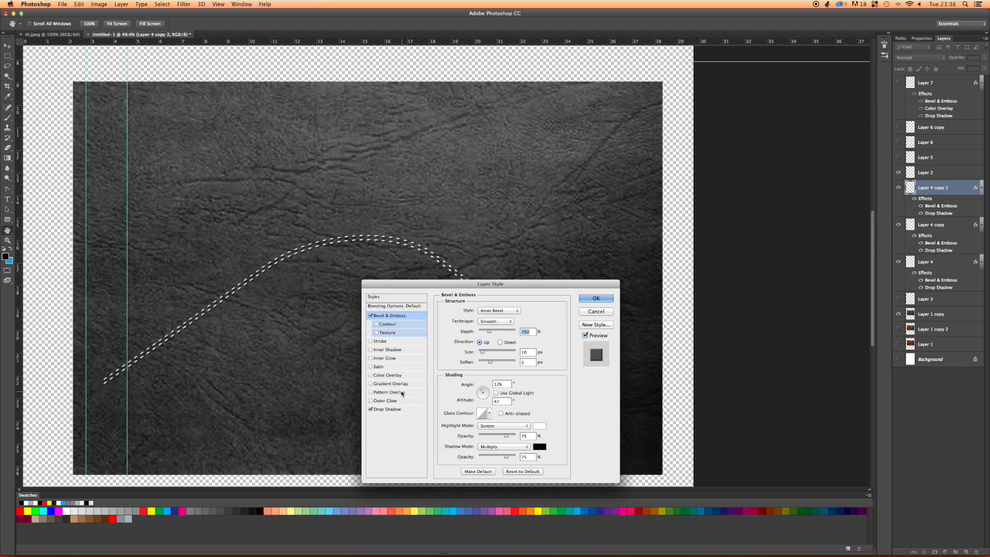
{"action": "left_click", "coordinate": [585, 314]}
{"action": "scroll", "coordinate": [435, 311], "scroll_direction": "down", "scroll_amount": 5}
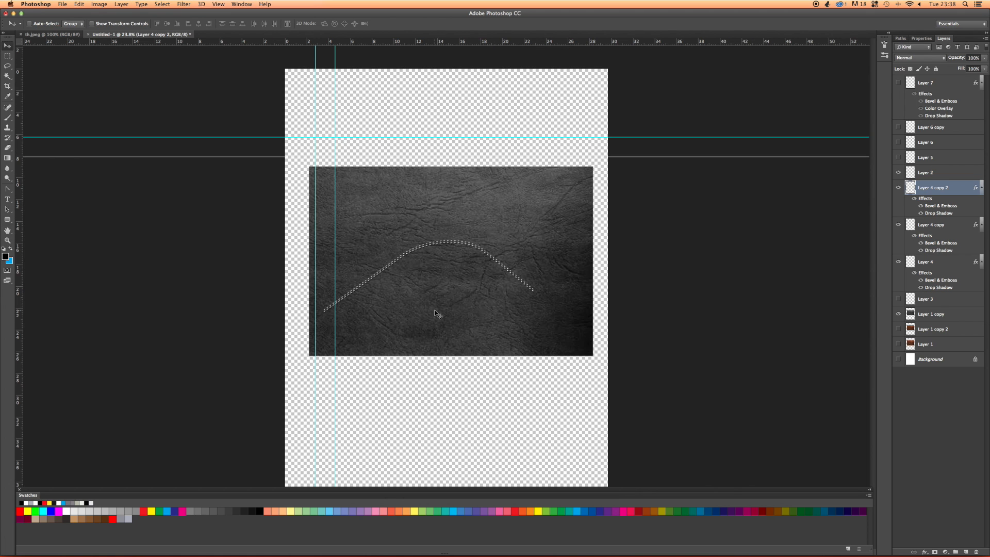
{"action": "double_click", "coordinate": [908, 190]}
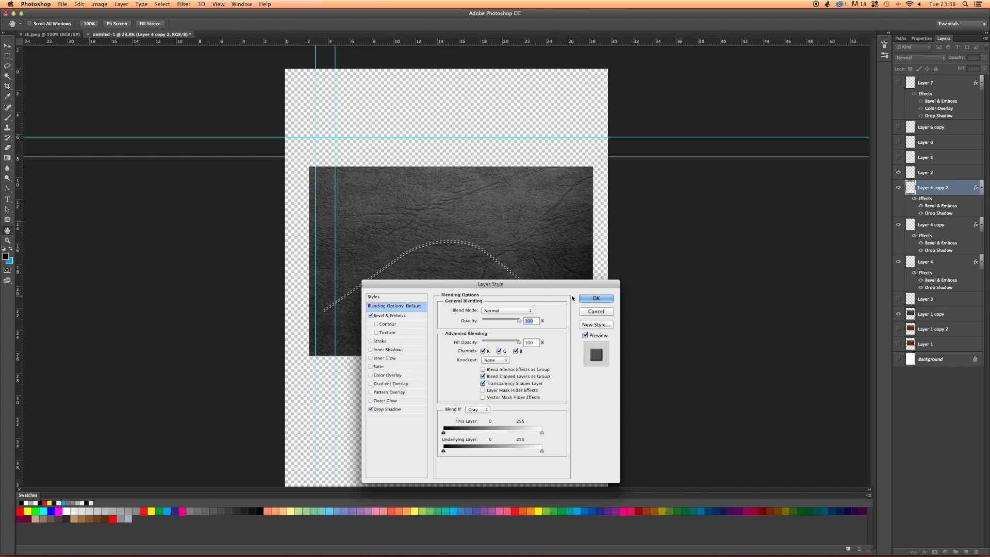
{"action": "left_click", "coordinate": [590, 311]}
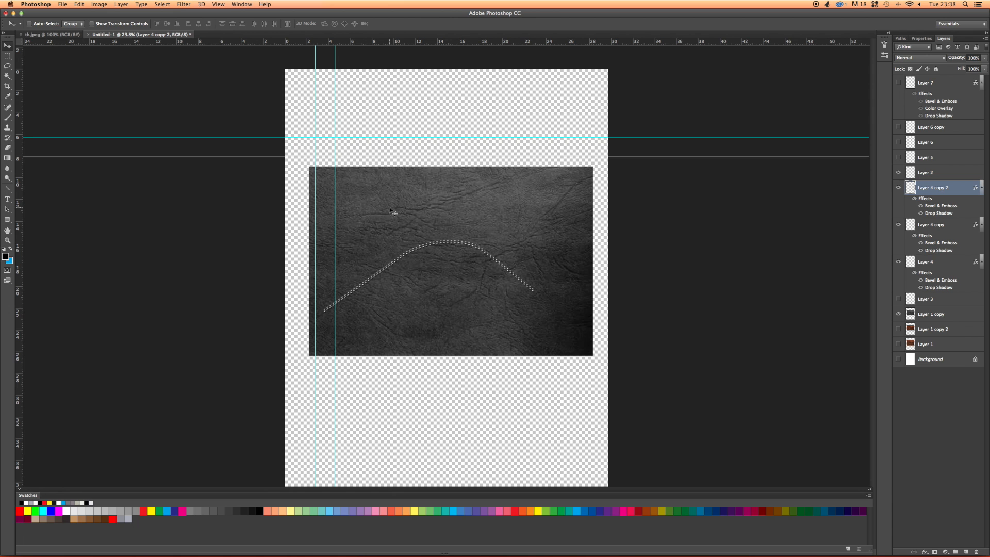
{"action": "scroll", "coordinate": [389, 208], "scroll_direction": "up", "scroll_amount": 6}
{"action": "scroll", "coordinate": [442, 233], "scroll_direction": "down", "scroll_amount": 7}
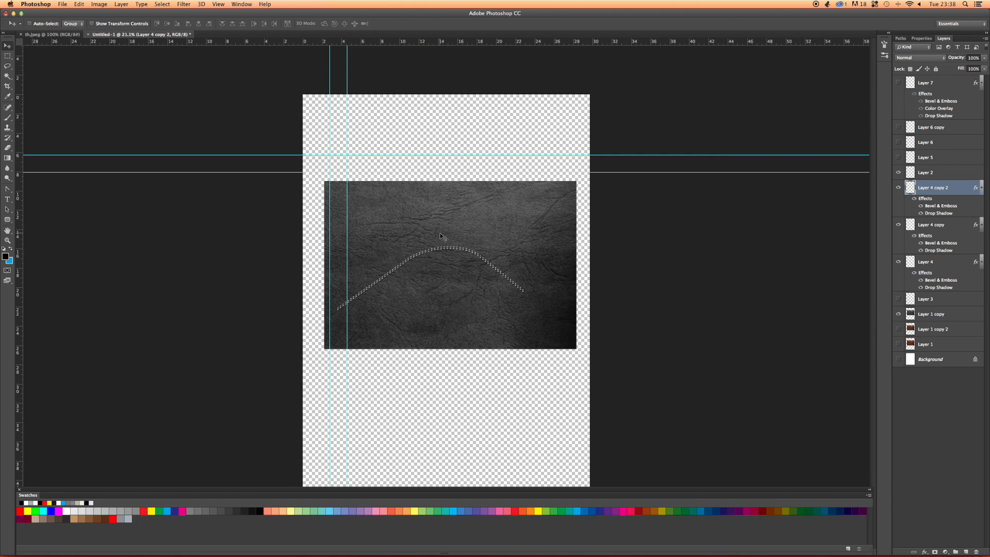